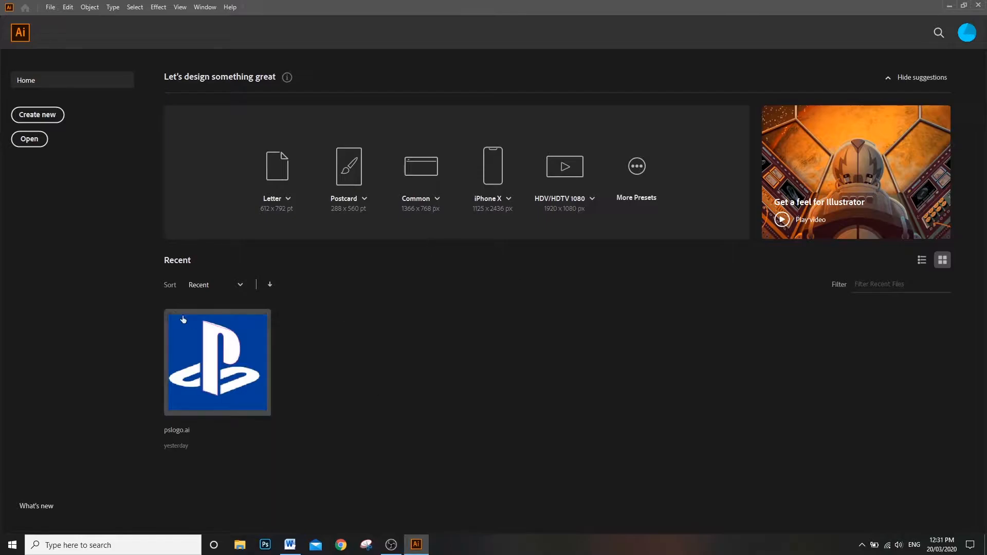
Step: Create a new Web document of 1366 x 768 px and show the grid
{"action": "left_click", "coordinate": [41, 118]}
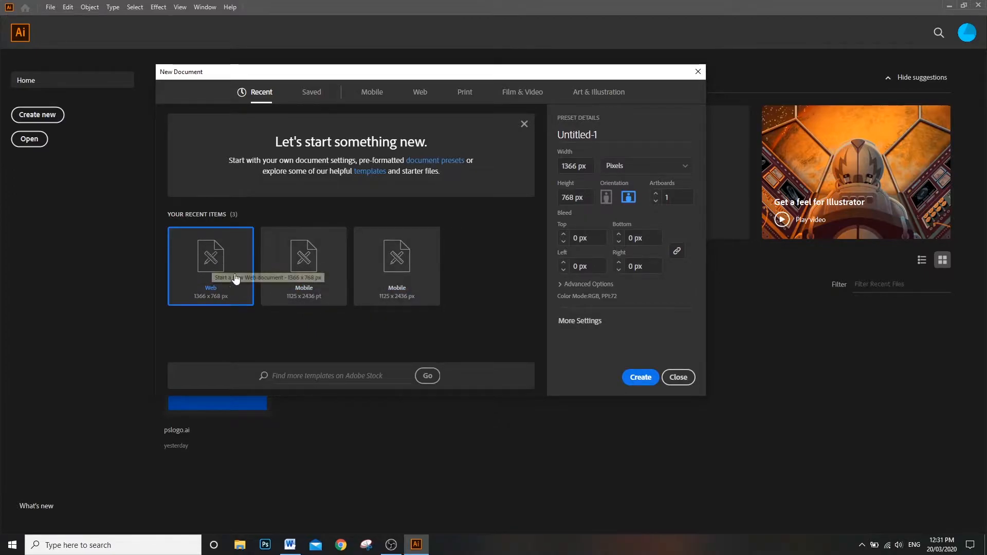
{"action": "key", "text": "Escape"}
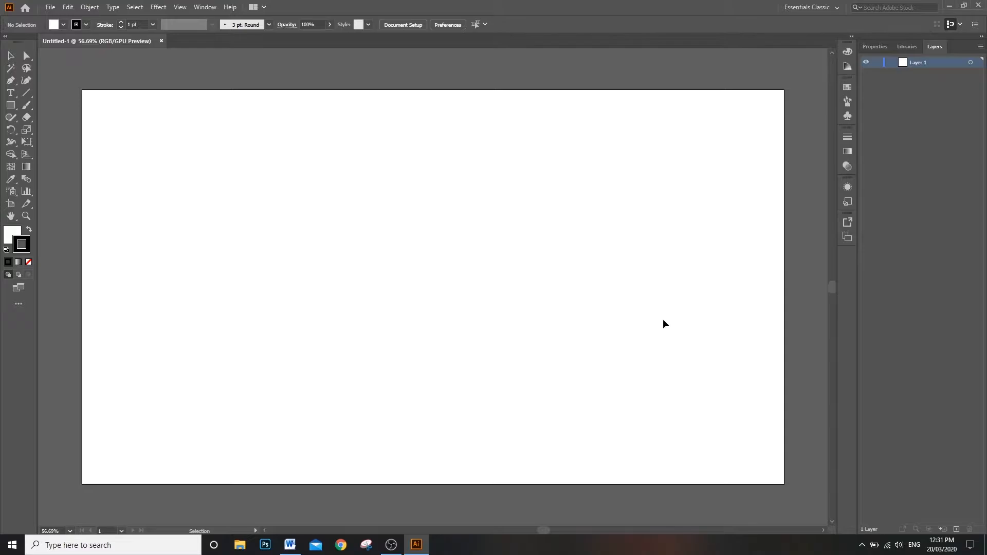
{"action": "left_click", "coordinate": [181, 7]}
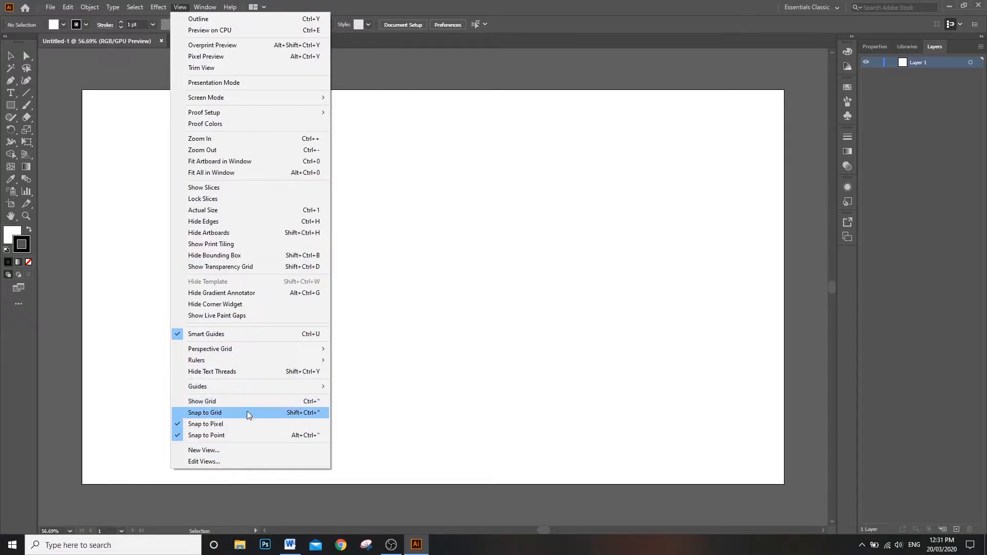
{"action": "left_click", "coordinate": [227, 402]}
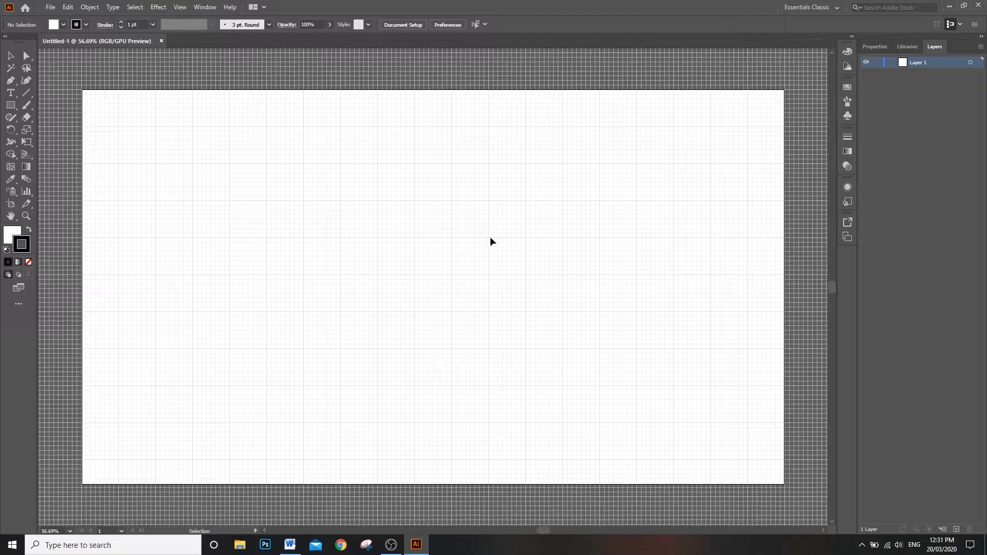
Step: Inspect the grid lines across the artboard
{"action": "scroll", "coordinate": [383, 191], "scroll_direction": "up", "scroll_amount": 5}
{"action": "scroll", "coordinate": [398, 190], "scroll_direction": "down", "scroll_amount": 8}
{"action": "scroll", "coordinate": [403, 211], "scroll_direction": "up", "scroll_amount": 8}
{"action": "scroll", "coordinate": [411, 208], "scroll_direction": "down", "scroll_amount": 5}
{"action": "scroll", "coordinate": [413, 207], "scroll_direction": "up", "scroll_amount": 2}
{"action": "scroll", "coordinate": [427, 199], "scroll_direction": "down", "scroll_amount": 3}
{"action": "scroll", "coordinate": [434, 195], "scroll_direction": "up", "scroll_amount": 3}
{"action": "scroll", "coordinate": [453, 200], "scroll_direction": "up", "scroll_amount": 1}
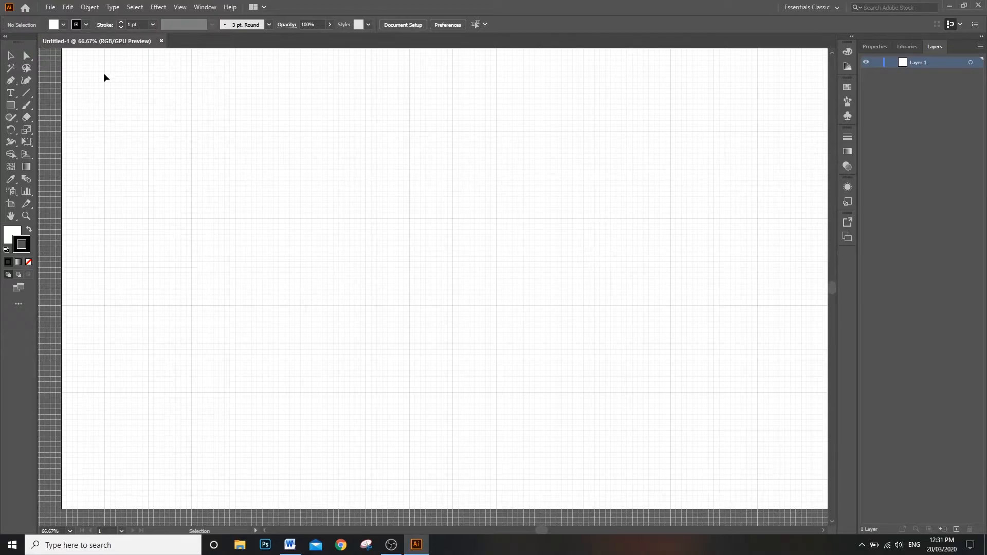
Step: Set up the Pen tool with no fill and make the black stroke the active colour
{"action": "left_click", "coordinate": [11, 82]}
{"action": "left_click", "coordinate": [16, 234]}
{"action": "double_click", "coordinate": [15, 238]}
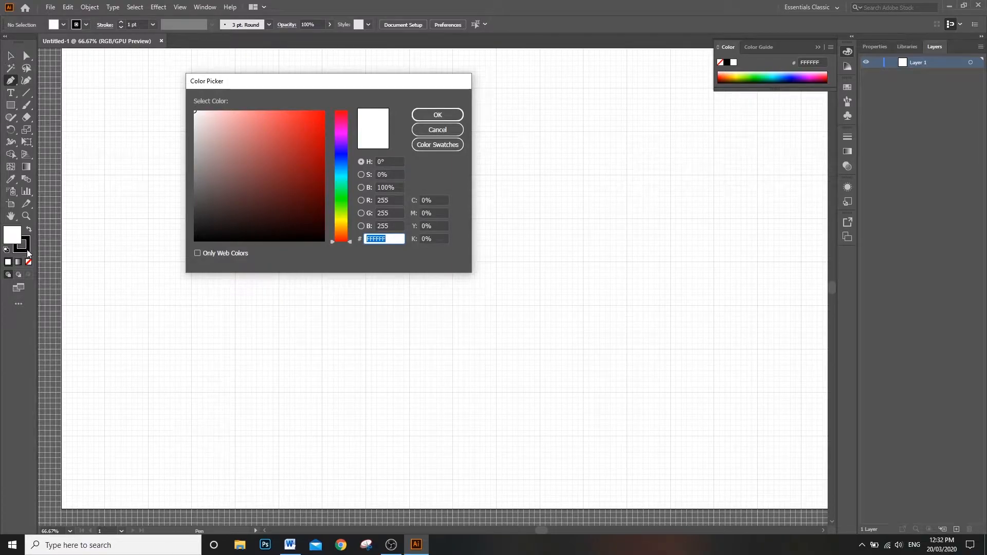
{"action": "mouse_move", "coordinate": [287, 156]}
{"action": "left_mouse_down"}
{"action": "mouse_move", "coordinate": [304, 126]}
{"action": "mouse_move", "coordinate": [249, 119]}
{"action": "left_mouse_up"}
{"action": "left_click", "coordinate": [437, 130]}
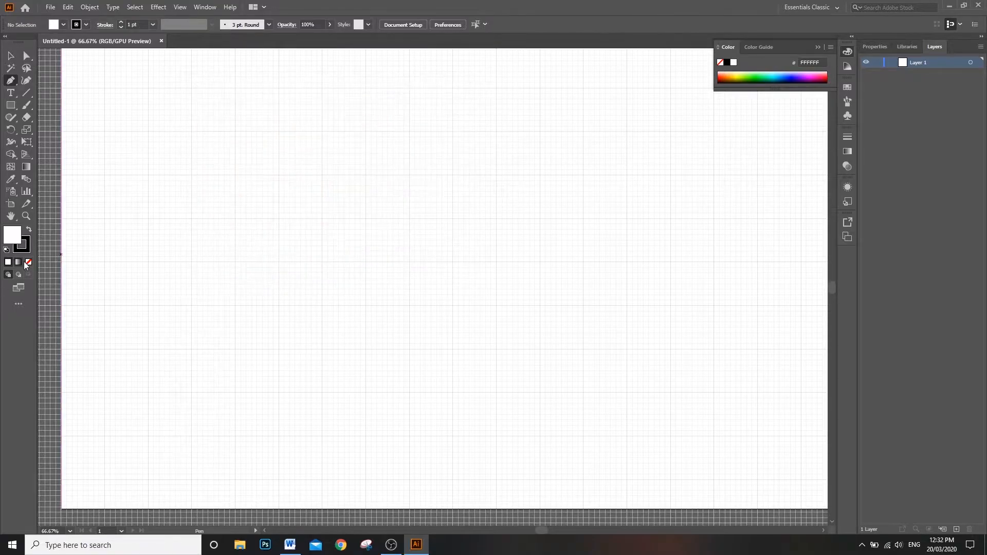
{"action": "left_click", "coordinate": [29, 263]}
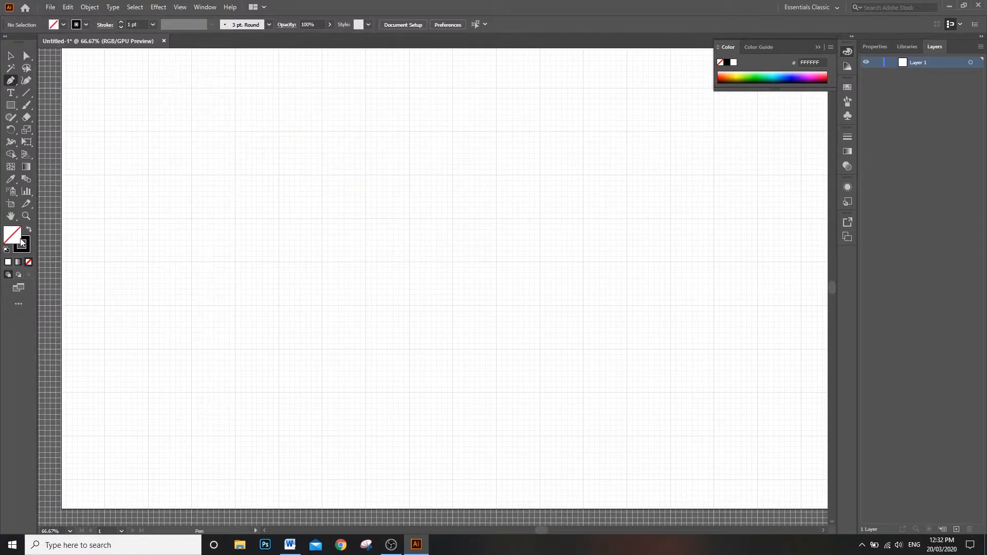
{"action": "left_click", "coordinate": [27, 246]}
Step: Draw a closed cross outline of twelve straight segments, about 654 px wide and 510 px high, with the Pen tool
{"action": "left_click", "coordinate": [277, 175]}
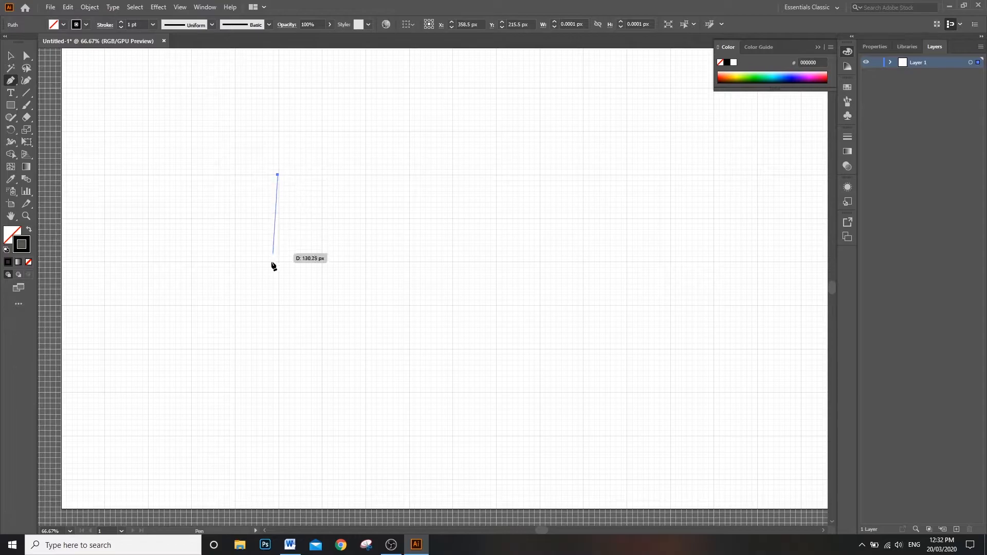
{"action": "left_click", "coordinate": [278, 304]}
{"action": "left_click", "coordinate": [409, 305]}
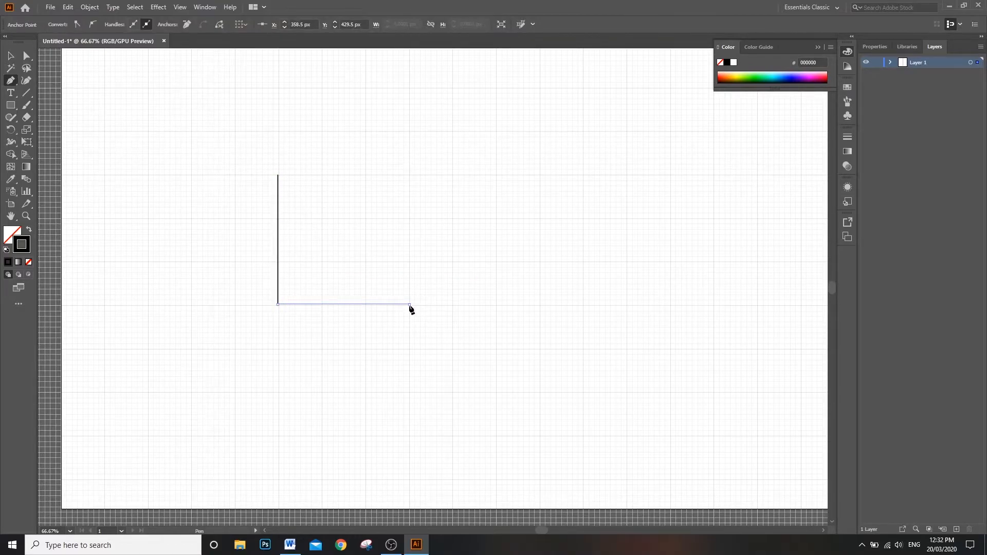
{"action": "left_click", "coordinate": [410, 397]}
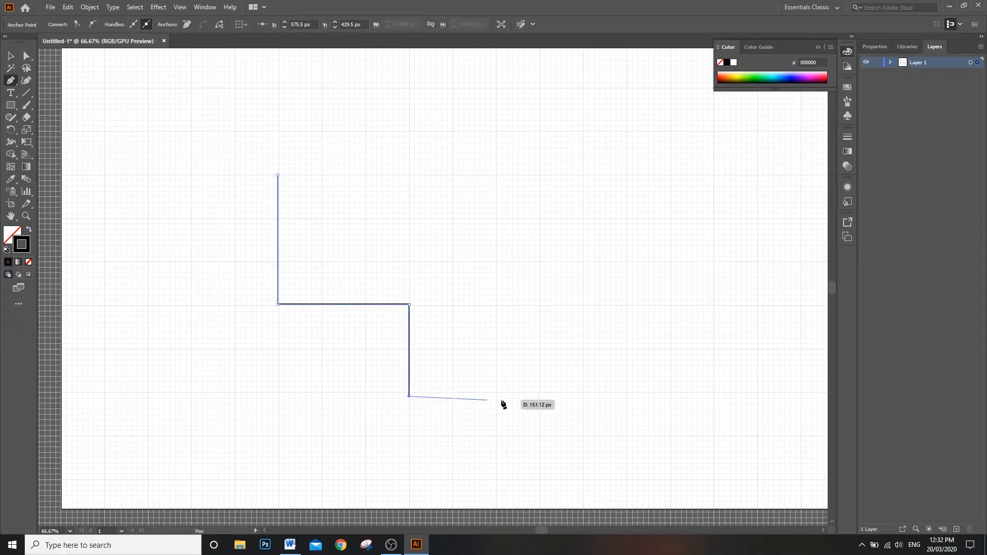
{"action": "left_click", "coordinate": [539, 396]}
{"action": "left_click", "coordinate": [540, 290]}
{"action": "left_click", "coordinate": [671, 289]}
{"action": "left_click", "coordinate": [674, 183]}
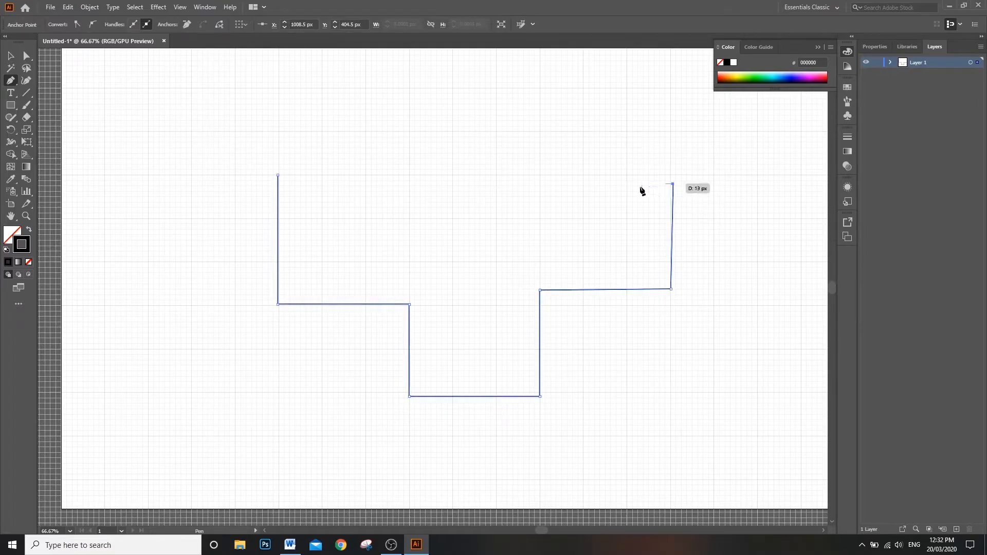
{"action": "left_click", "coordinate": [540, 184]}
{"action": "left_click", "coordinate": [542, 88]}
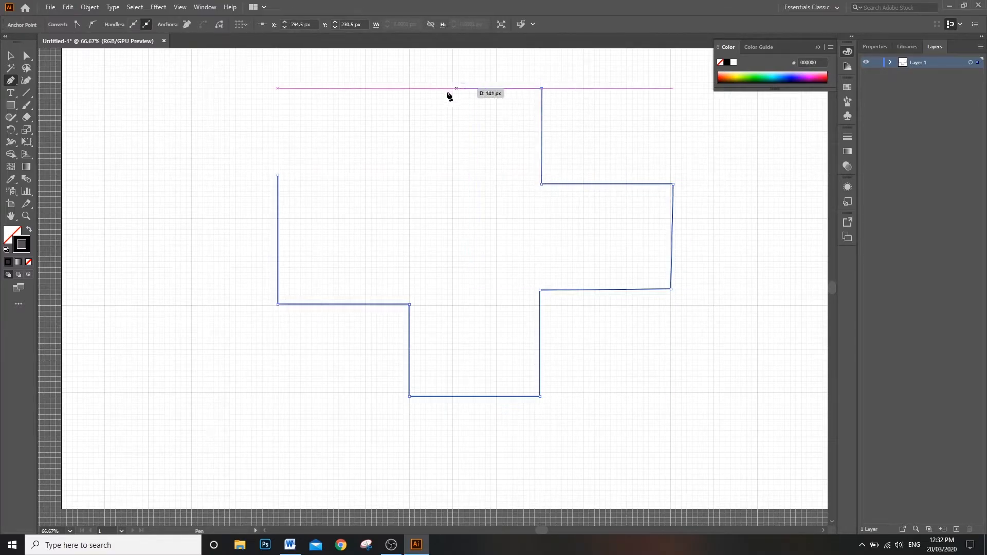
{"action": "left_click", "coordinate": [409, 88]}
{"action": "left_click", "coordinate": [412, 177]}
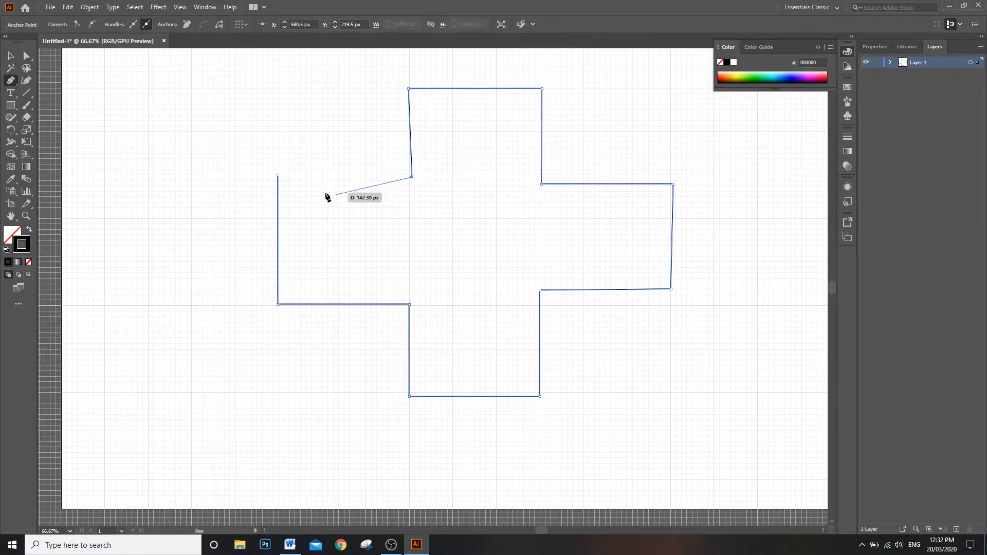
{"action": "left_click", "coordinate": [277, 175]}
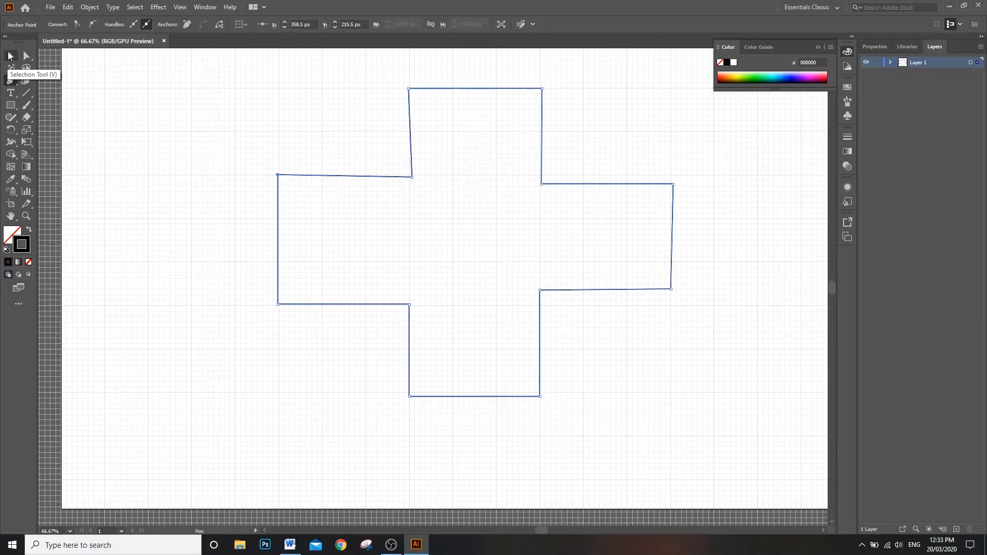
Step: Shift the whole cross slightly down and to the left, and resize it to about 662.5 x 509.5 px
{"action": "left_click", "coordinate": [10, 56]}
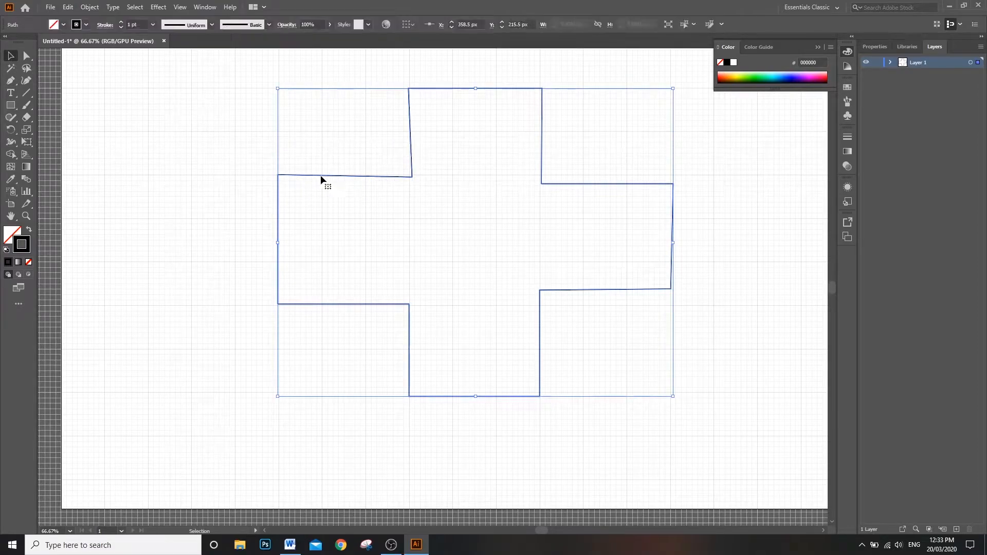
{"action": "mouse_move", "coordinate": [331, 178]}
{"action": "left_mouse_down"}
{"action": "mouse_move", "coordinate": [412, 192]}
{"action": "mouse_move", "coordinate": [312, 182]}
{"action": "left_mouse_up"}
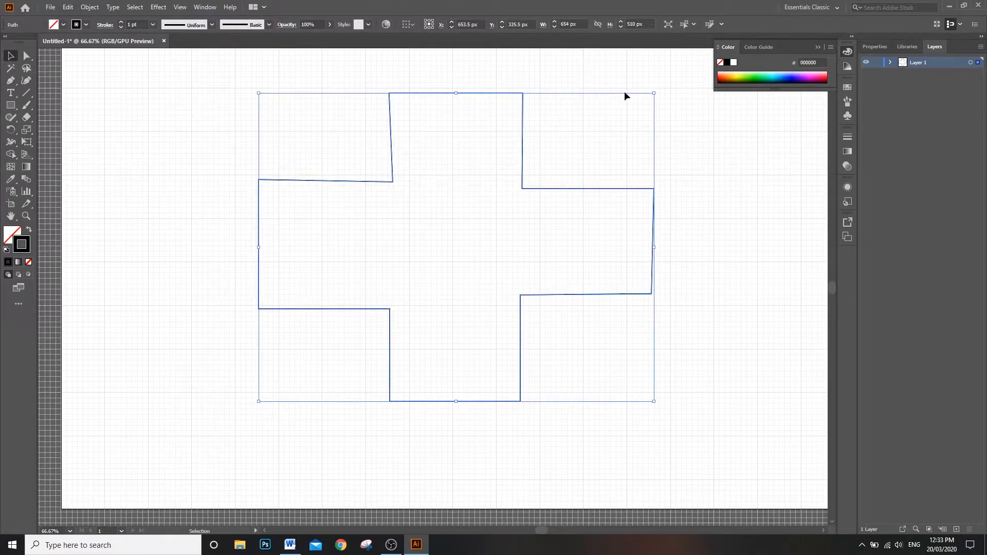
{"action": "mouse_move", "coordinate": [654, 94]}
{"action": "left_mouse_down"}
{"action": "mouse_move", "coordinate": [603, 135]}
{"action": "mouse_move", "coordinate": [399, 248]}
{"action": "mouse_move", "coordinate": [608, 203]}
{"action": "mouse_move", "coordinate": [659, 95]}
{"action": "left_mouse_up"}
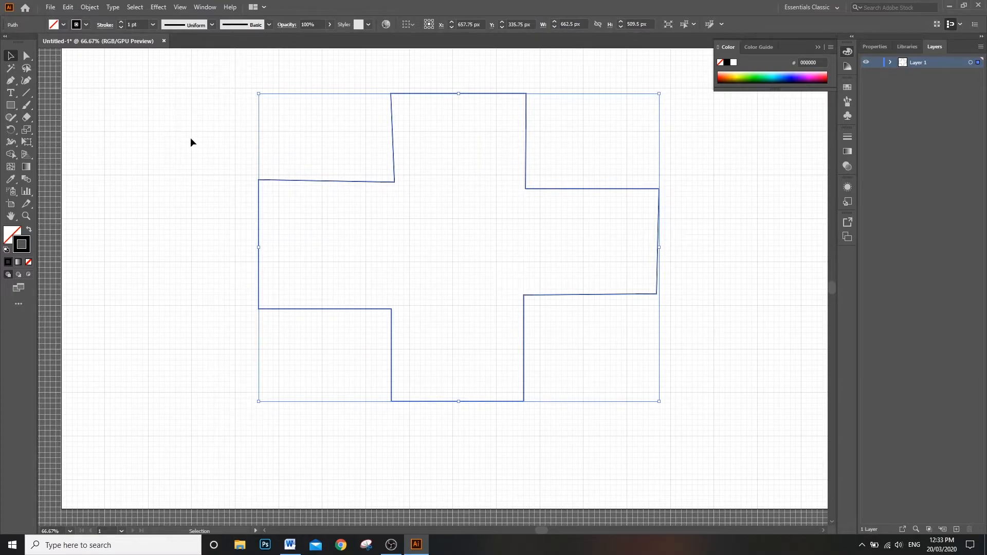
Step: Reposition the anchor at the cross's inner upper-left corner with the Direct Selection tool, placing it near the next major vertical grid line
{"action": "left_click", "coordinate": [21, 55]}
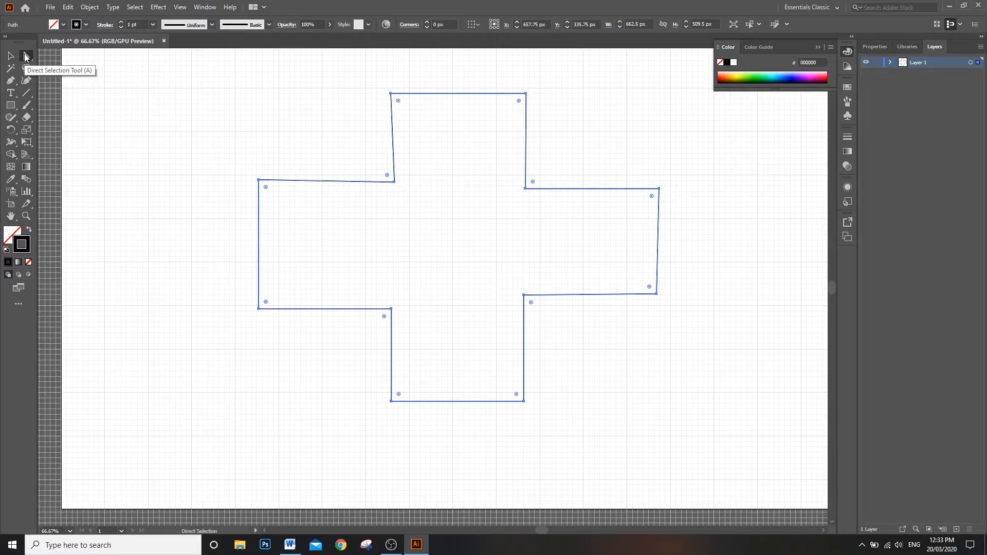
{"action": "scroll", "coordinate": [373, 175], "scroll_direction": "up", "scroll_amount": 4}
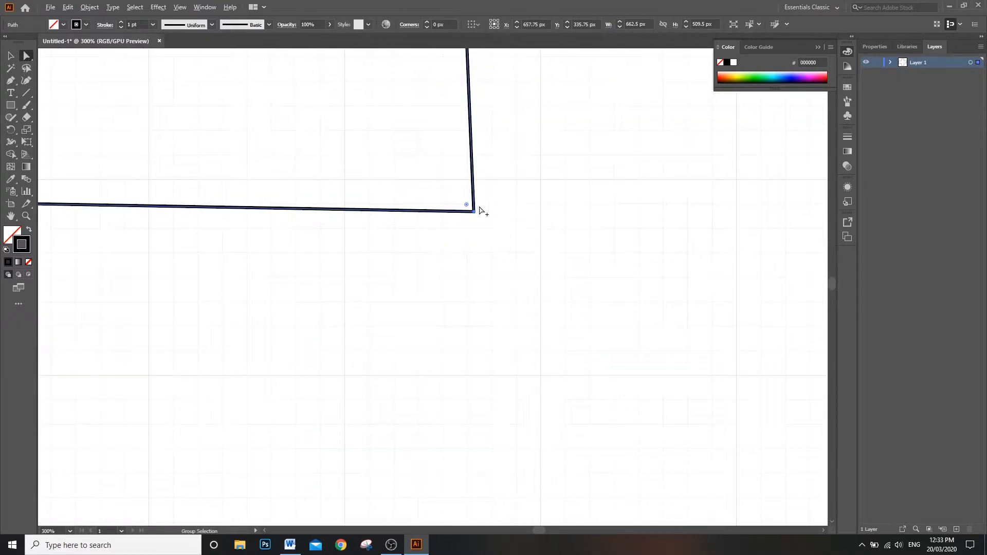
{"action": "scroll", "coordinate": [484, 209], "scroll_direction": "down", "scroll_amount": 1}
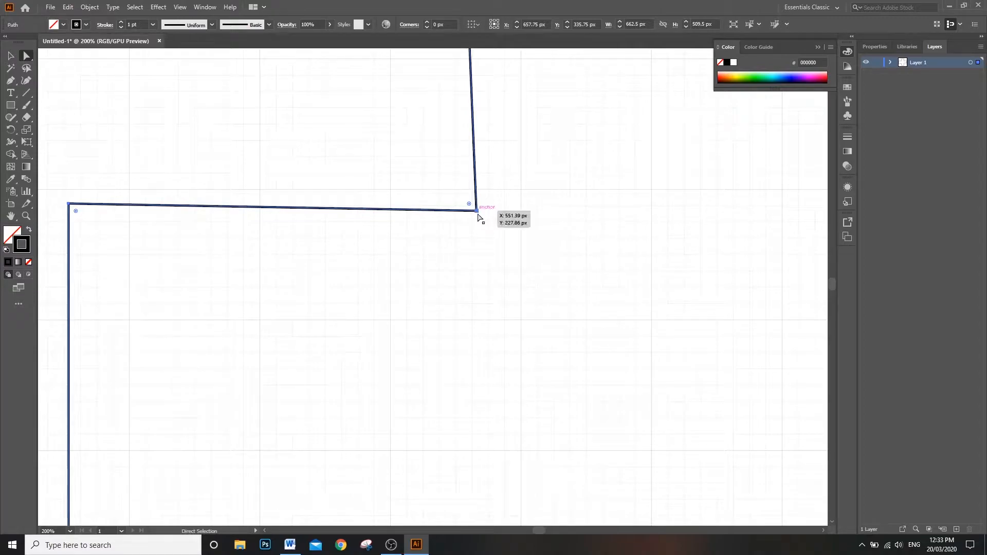
{"action": "left_click", "coordinate": [477, 211]}
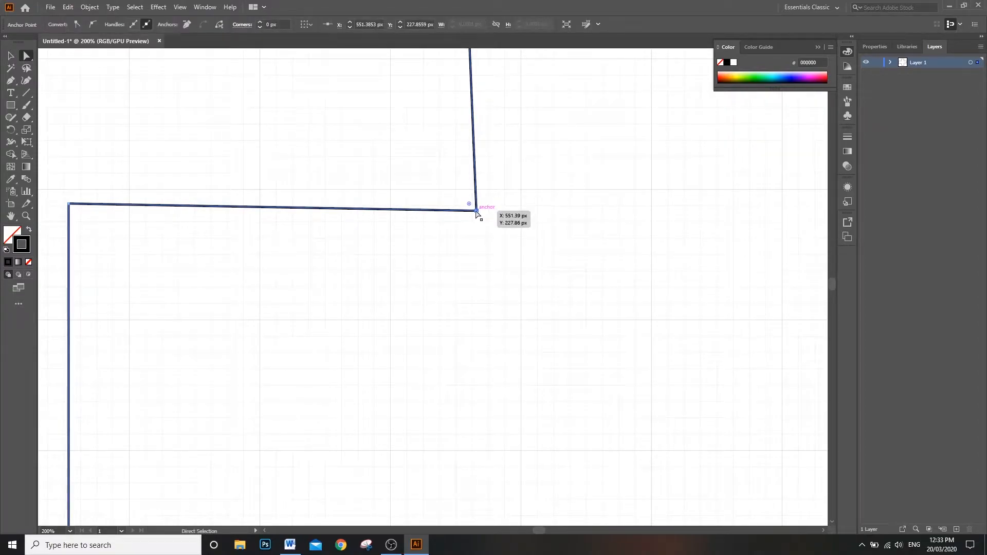
{"action": "left_click_drag", "start_coordinate": [477, 212], "coordinate": [393, 187]}
{"action": "scroll", "coordinate": [467, 187], "scroll_direction": "down", "scroll_amount": 1}
{"action": "scroll", "coordinate": [469, 175], "scroll_direction": "up", "scroll_amount": 2}
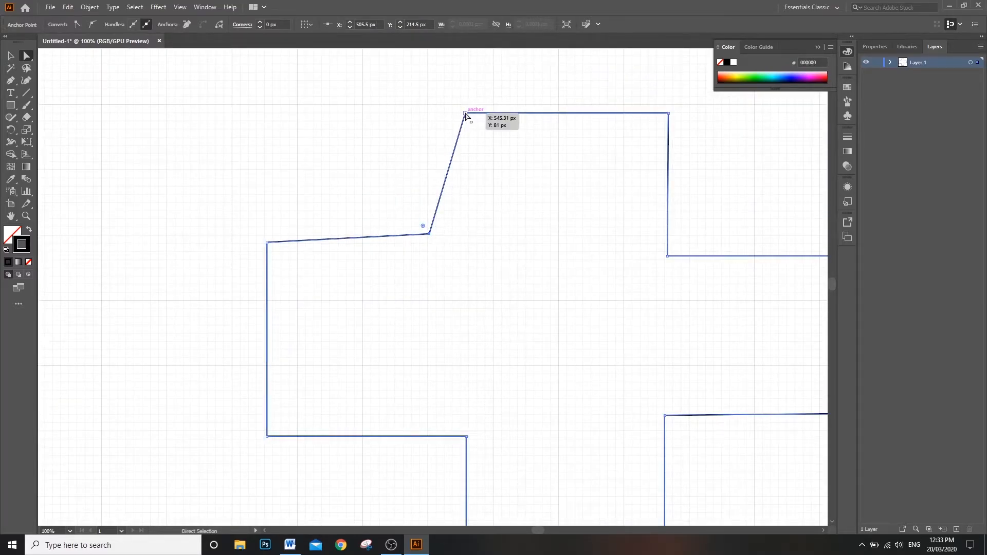
{"action": "left_click_drag", "start_coordinate": [427, 235], "coordinate": [493, 251]}
{"action": "left_click", "coordinate": [464, 246]}
Step: Move the left corners of the top and bottom arms and the inner lower-left corner rightward, and bring the left arm's end corners closer together
{"action": "left_click_drag", "start_coordinate": [469, 114], "coordinate": [492, 114]}
{"action": "left_click_drag", "start_coordinate": [296, 241], "coordinate": [266, 256]}
{"action": "scroll", "coordinate": [547, 309], "scroll_direction": "down", "scroll_amount": 2}
{"action": "left_click_drag", "start_coordinate": [468, 402], "coordinate": [491, 398]}
{"action": "scroll", "coordinate": [536, 385], "scroll_direction": "down", "scroll_amount": 3}
{"action": "left_click_drag", "start_coordinate": [467, 489], "coordinate": [492, 489]}
{"action": "scroll", "coordinate": [712, 401], "scroll_direction": "up", "scroll_amount": 2}
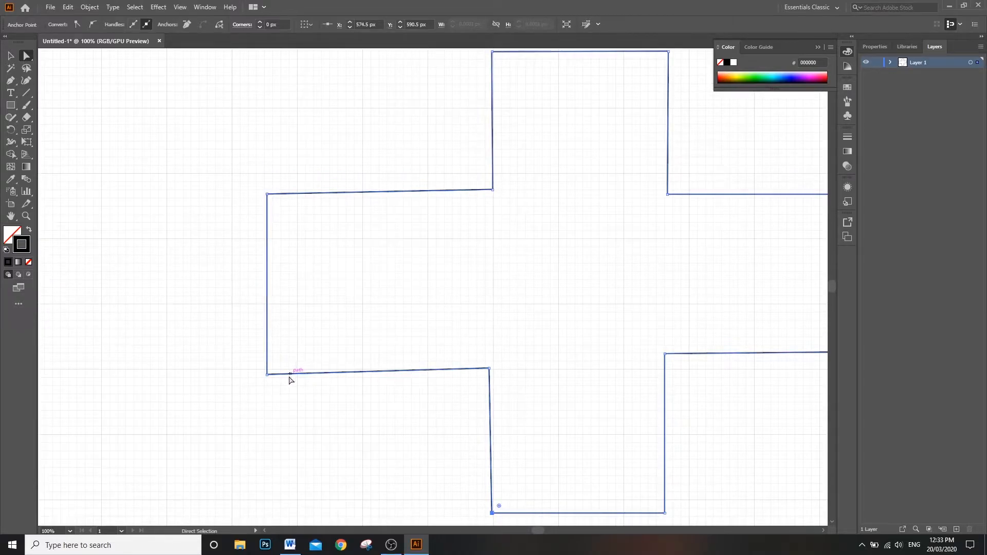
{"action": "left_click_drag", "start_coordinate": [268, 377], "coordinate": [269, 368]}
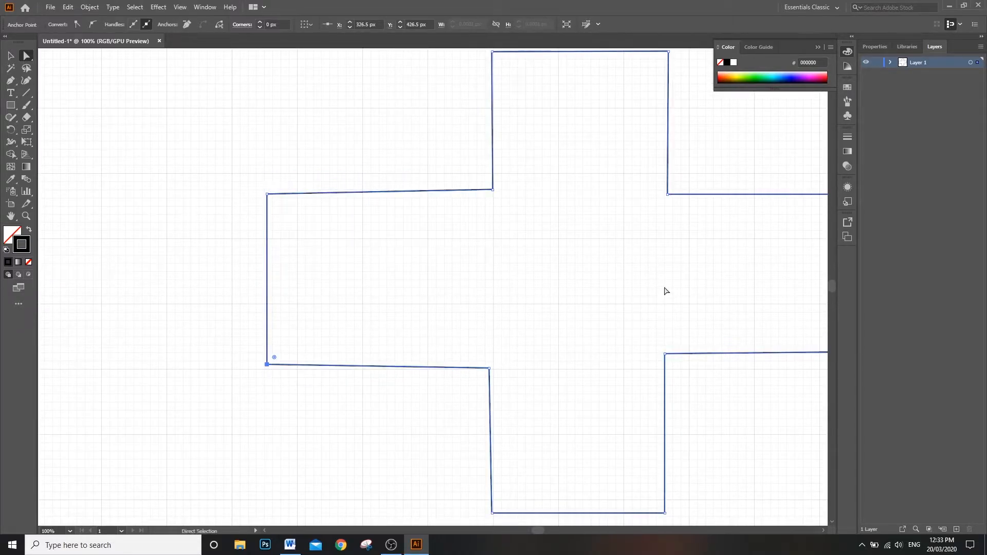
{"action": "left_click", "coordinate": [753, 302]}
{"action": "left_click_drag", "start_coordinate": [536, 530], "coordinate": [537, 528]}
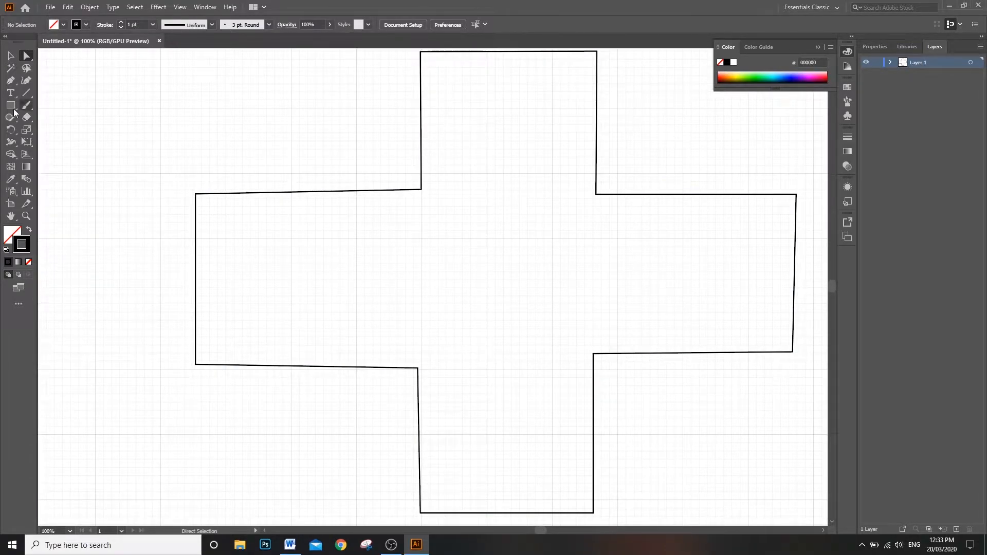
Step: Add an anchor point near the middle of each of the cross's twelve sides, plus a second one on the right arm's lower edge
{"action": "left_click", "coordinate": [318, 192]}
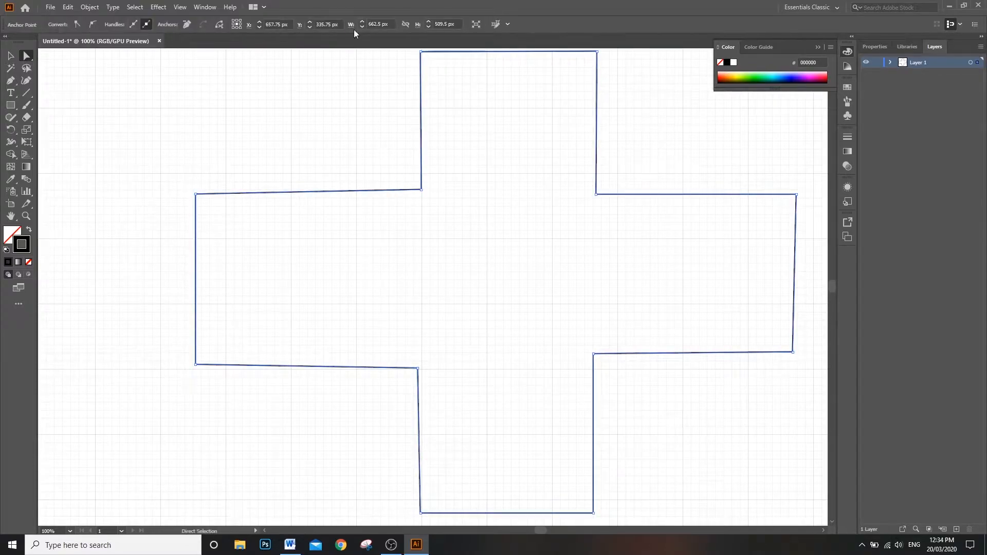
{"action": "left_click", "coordinate": [9, 81]}
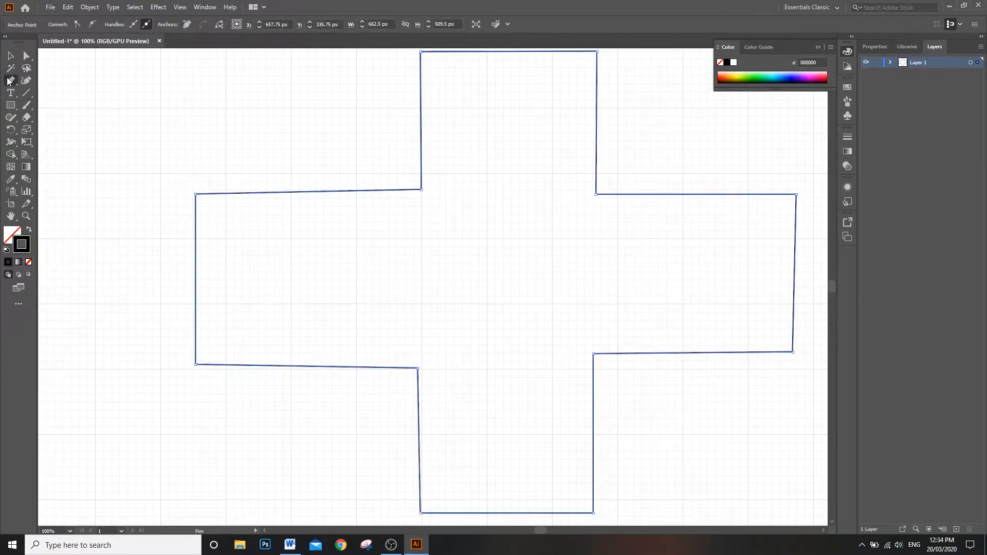
{"action": "left_click", "coordinate": [308, 192]}
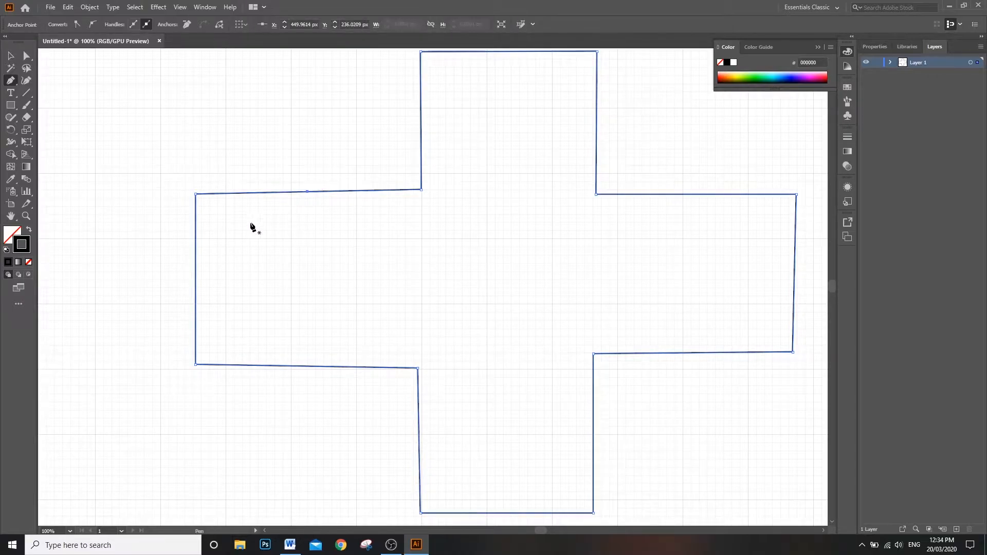
{"action": "left_click", "coordinate": [196, 272]}
{"action": "left_click", "coordinate": [309, 367]}
{"action": "left_click", "coordinate": [418, 435]}
{"action": "left_click", "coordinate": [506, 513]}
{"action": "left_click", "coordinate": [593, 433]}
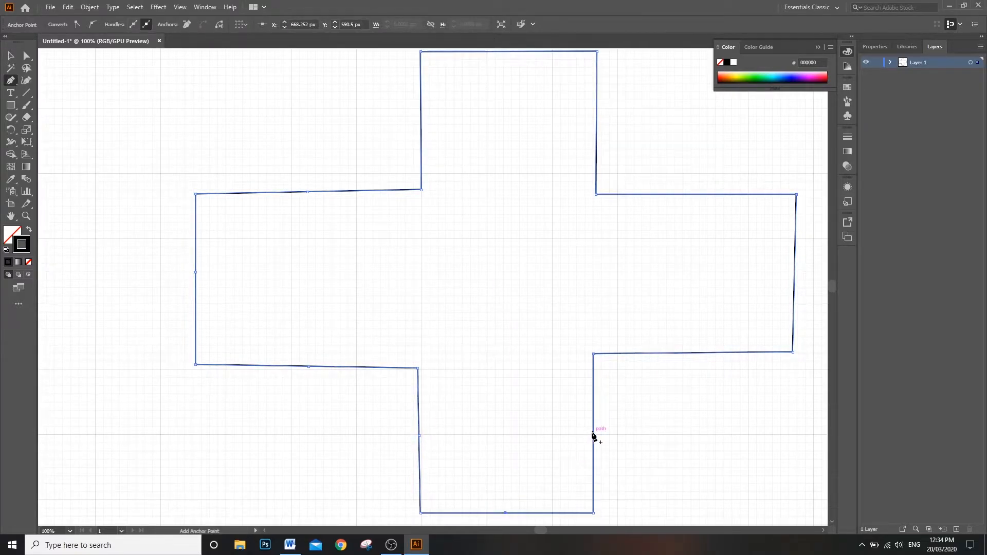
{"action": "left_click", "coordinate": [702, 353]}
{"action": "left_click", "coordinate": [733, 353]}
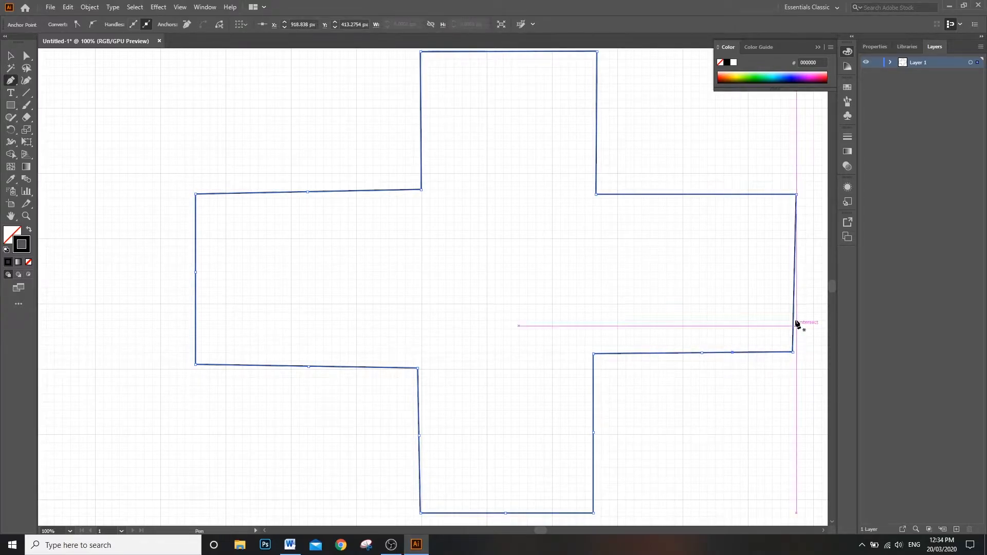
{"action": "left_click", "coordinate": [795, 278]}
{"action": "left_click", "coordinate": [717, 195]}
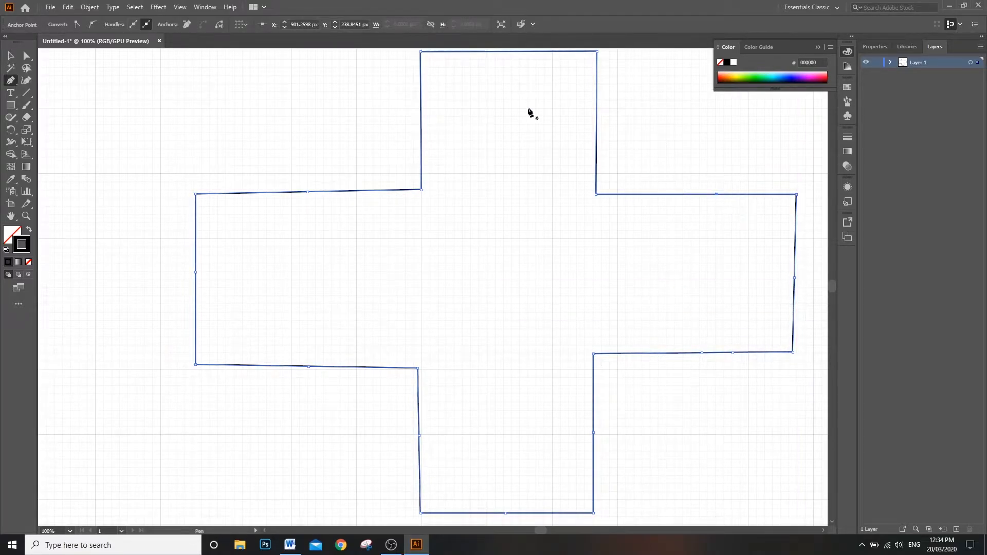
{"action": "left_click", "coordinate": [596, 120]}
{"action": "left_click", "coordinate": [422, 114]}
{"action": "left_click", "coordinate": [509, 52]}
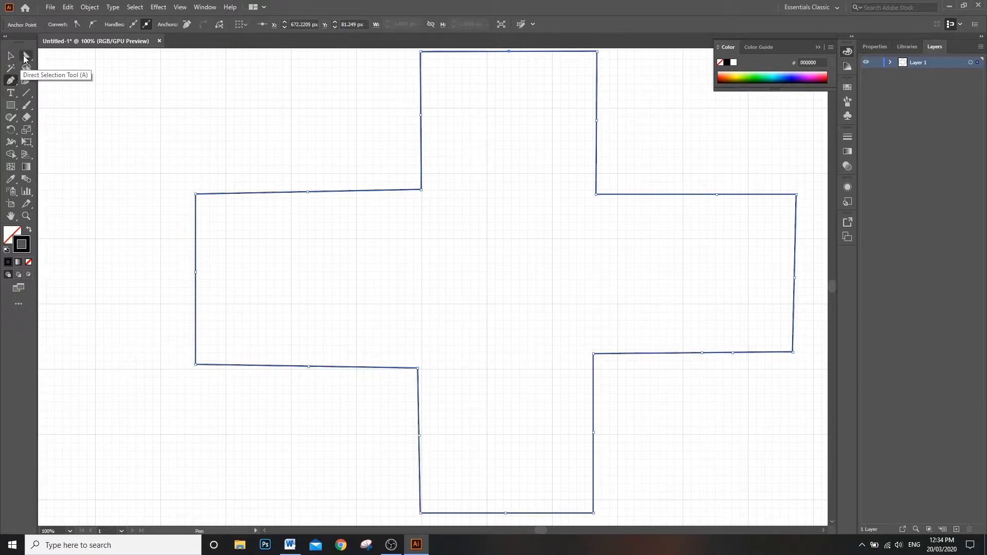
Step: With Direct Selection, pull the midpoints of the cross's left and bottom ends inward, and the bottom arm's left-side midpoint outward
{"action": "left_click", "coordinate": [24, 58]}
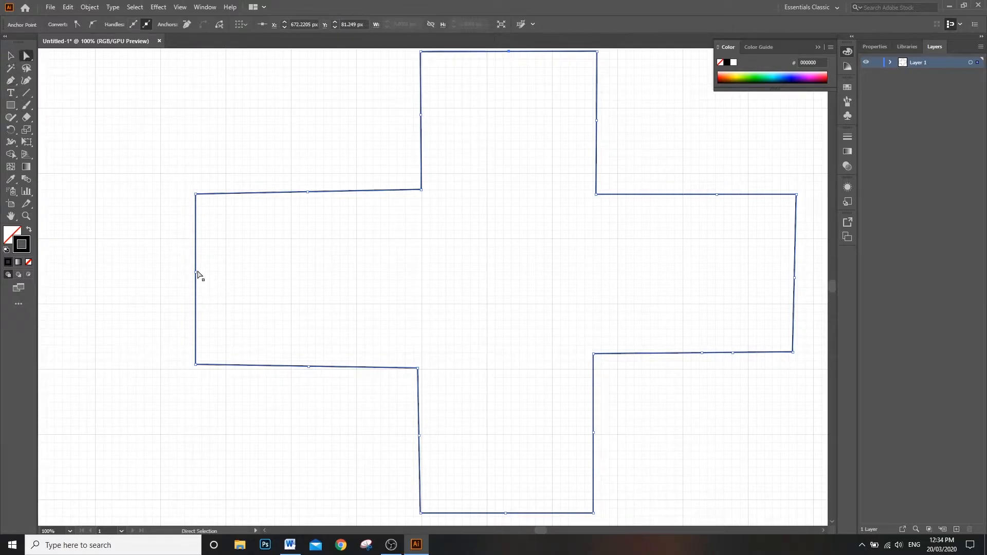
{"action": "left_click", "coordinate": [195, 272]}
{"action": "left_click_drag", "start_coordinate": [195, 273], "coordinate": [283, 274]}
{"action": "left_click_drag", "start_coordinate": [507, 514], "coordinate": [500, 436]}
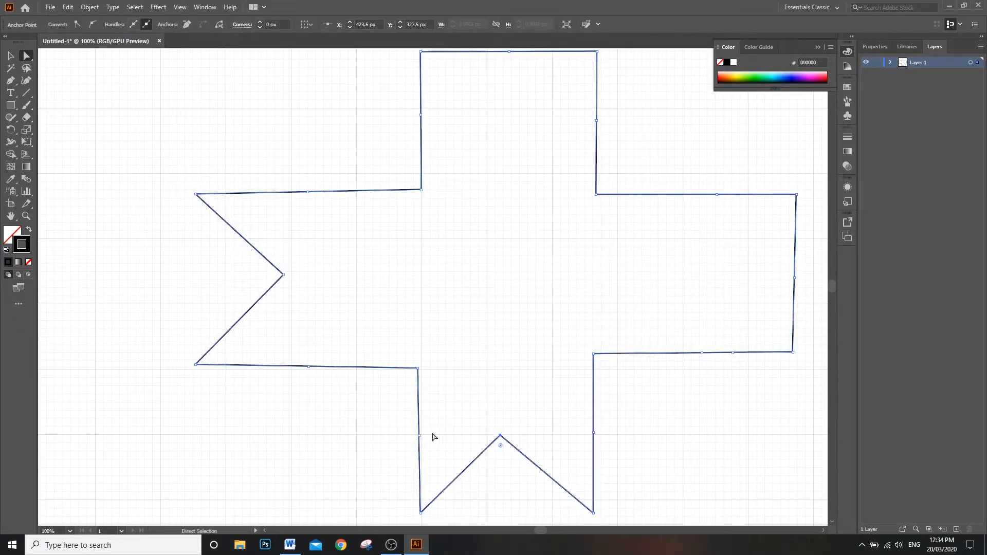
{"action": "left_click_drag", "start_coordinate": [420, 436], "coordinate": [369, 432]}
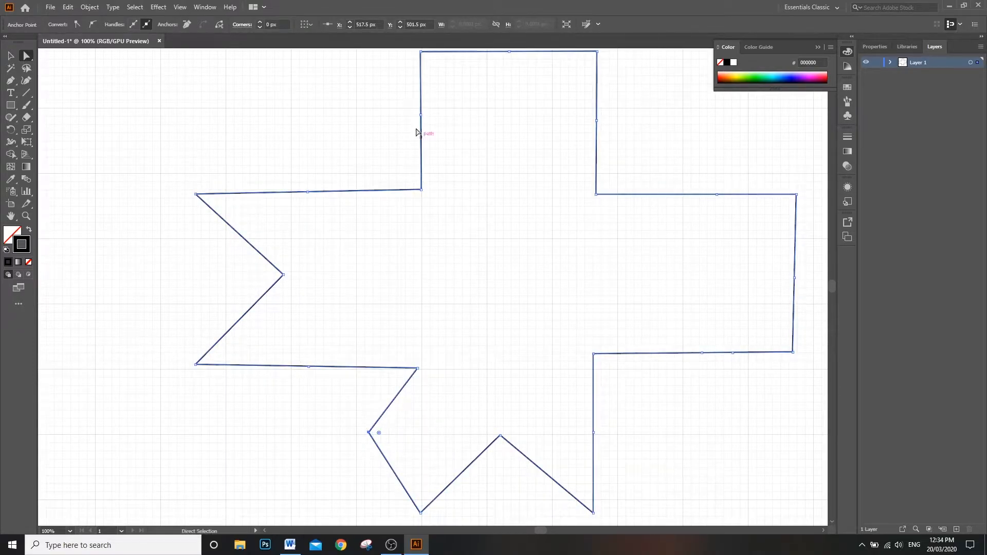
Step: Move the top arm's left midpoint inward and right midpoint outward, raise the left arm's upper midpoint, and shift the inner upper-right corner leftward
{"action": "left_click_drag", "start_coordinate": [422, 115], "coordinate": [466, 113]}
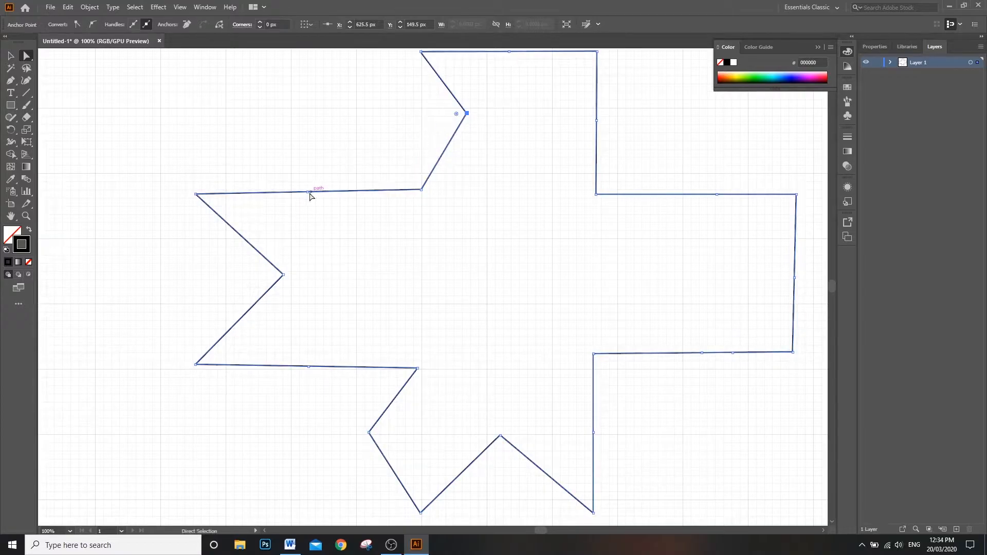
{"action": "left_click_drag", "start_coordinate": [309, 194], "coordinate": [311, 147]}
{"action": "left_click_drag", "start_coordinate": [597, 122], "coordinate": [629, 125]}
{"action": "left_click_drag", "start_coordinate": [628, 194], "coordinate": [564, 190]}
Step: Pull apart the two anchors on the right arm's lower edge, one up into the arm and the other far below it
{"action": "left_click_drag", "start_coordinate": [702, 354], "coordinate": [660, 287]}
{"action": "left_click_drag", "start_coordinate": [734, 354], "coordinate": [658, 474]}
{"action": "left_click", "coordinate": [707, 441]}
{"action": "left_click_drag", "start_coordinate": [635, 369], "coordinate": [697, 287]}
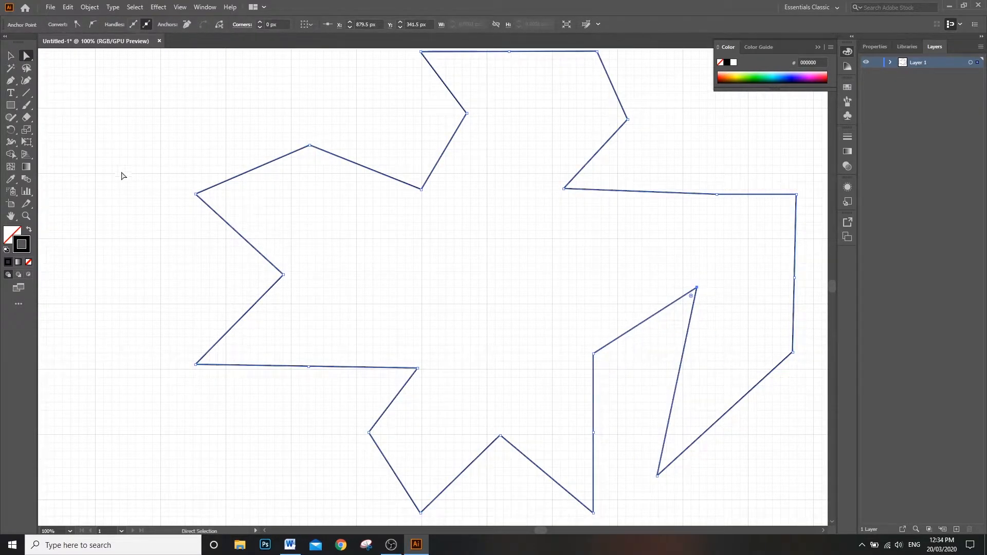
Step: Delete the right arm's two displaced anchors and the left arm's lower midpoint with the Pen tool, and nudge the left arm's upper peak up-right
{"action": "left_click", "coordinate": [10, 80]}
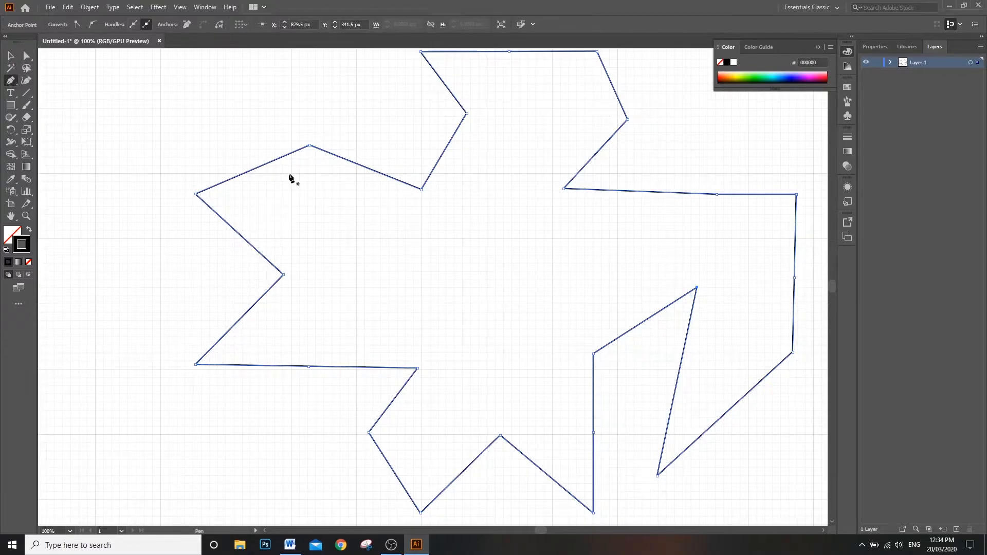
{"action": "left_click", "coordinate": [697, 288]}
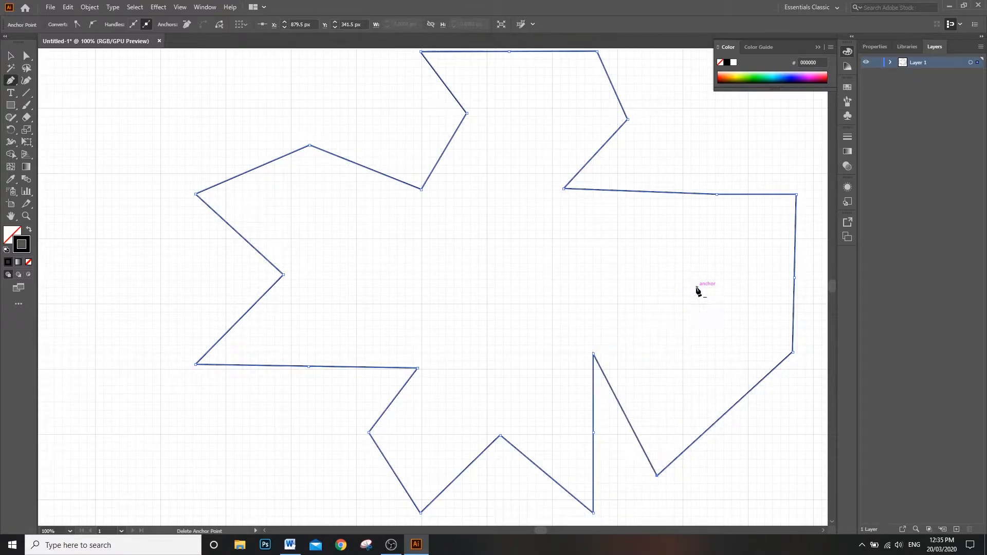
{"action": "left_click", "coordinate": [657, 476]}
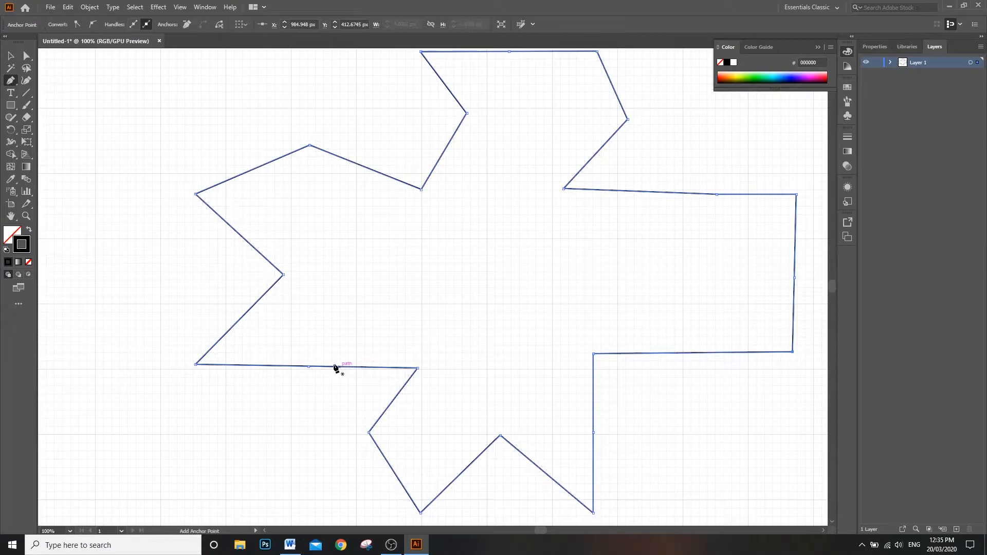
{"action": "left_click", "coordinate": [309, 367]}
{"action": "left_click", "coordinate": [27, 57]}
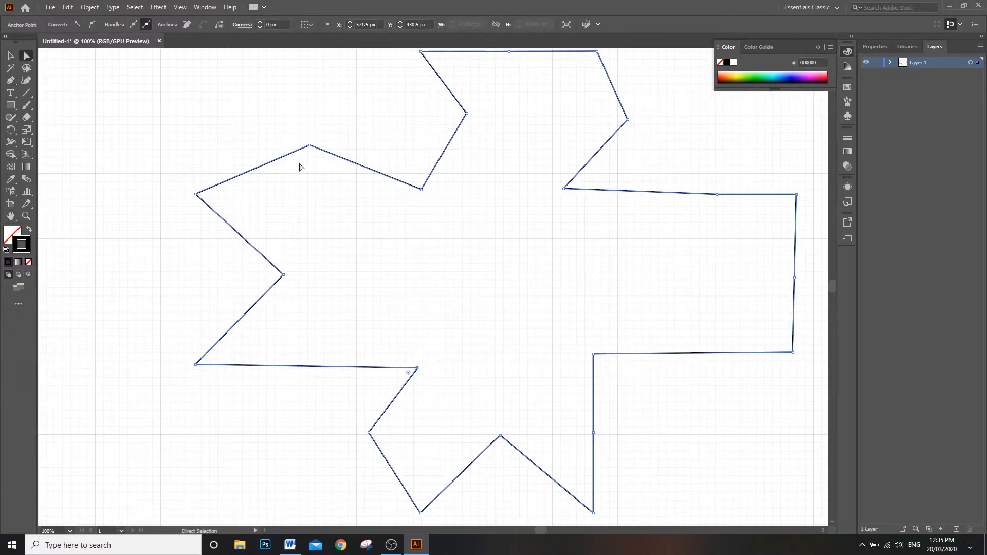
{"action": "mouse_move", "coordinate": [310, 146]}
{"action": "left_mouse_down"}
{"action": "mouse_move", "coordinate": [309, 254]}
{"action": "mouse_move", "coordinate": [317, 137]}
{"action": "left_mouse_up"}
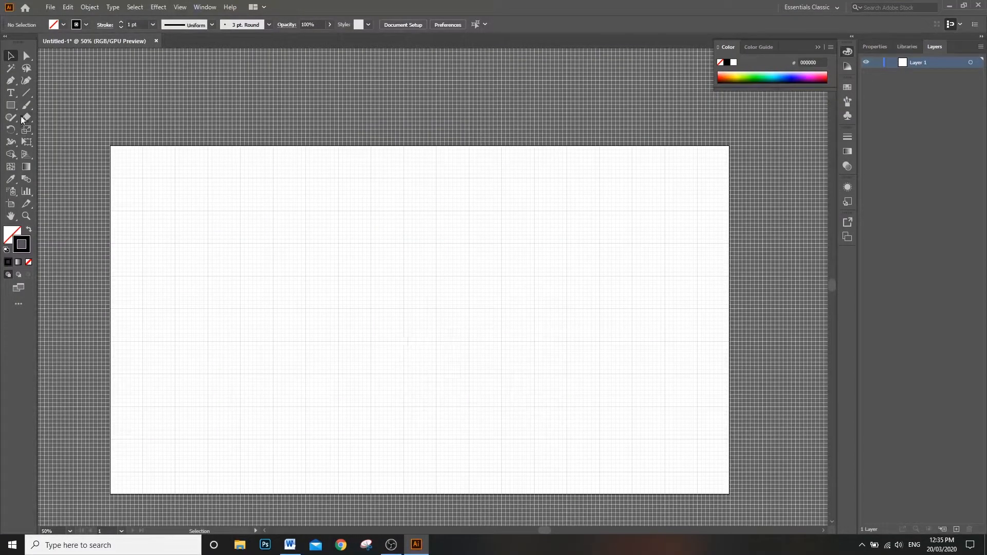
Step: On the empty artboard, draw an L-shaped Pen path with no fill, about 143 px down and 145 px across
{"action": "left_click", "coordinate": [11, 81]}
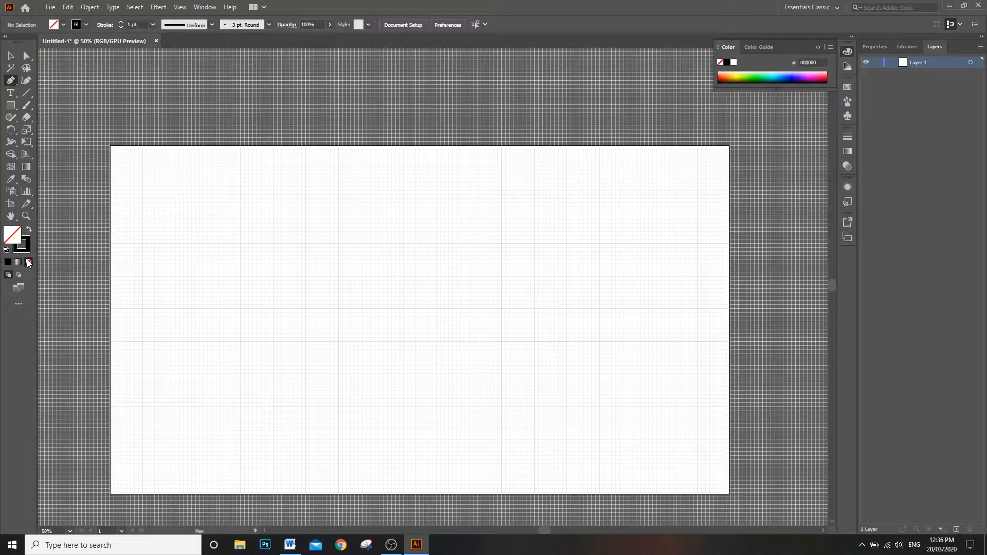
{"action": "left_click", "coordinate": [31, 240]}
{"action": "key", "text": "ctrl+1"}
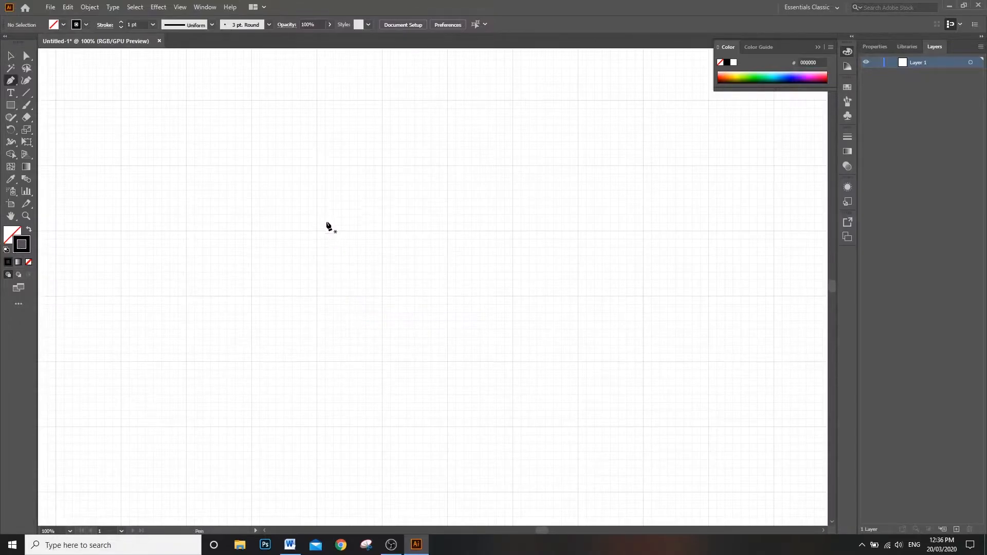
{"action": "left_click", "coordinate": [251, 166]}
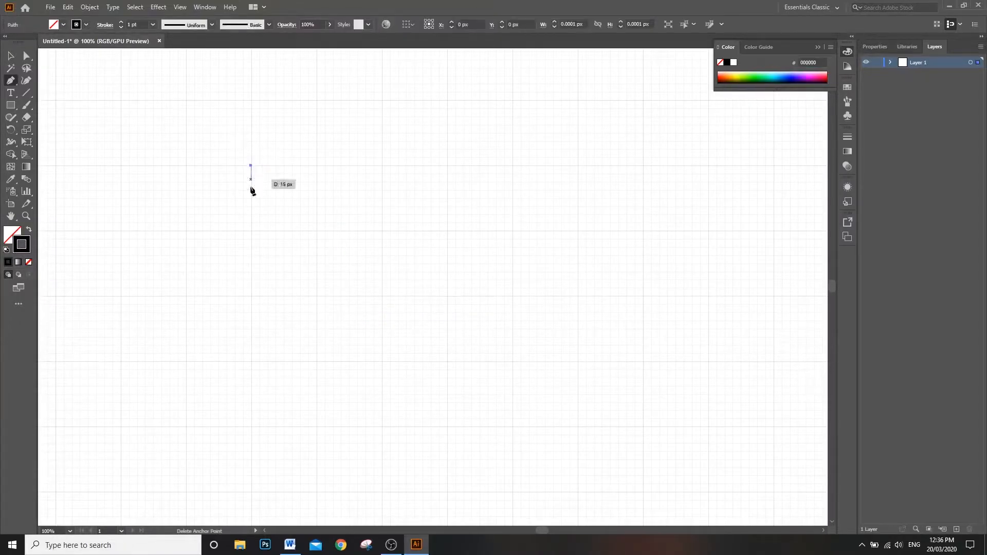
{"action": "left_click", "coordinate": [250, 296]}
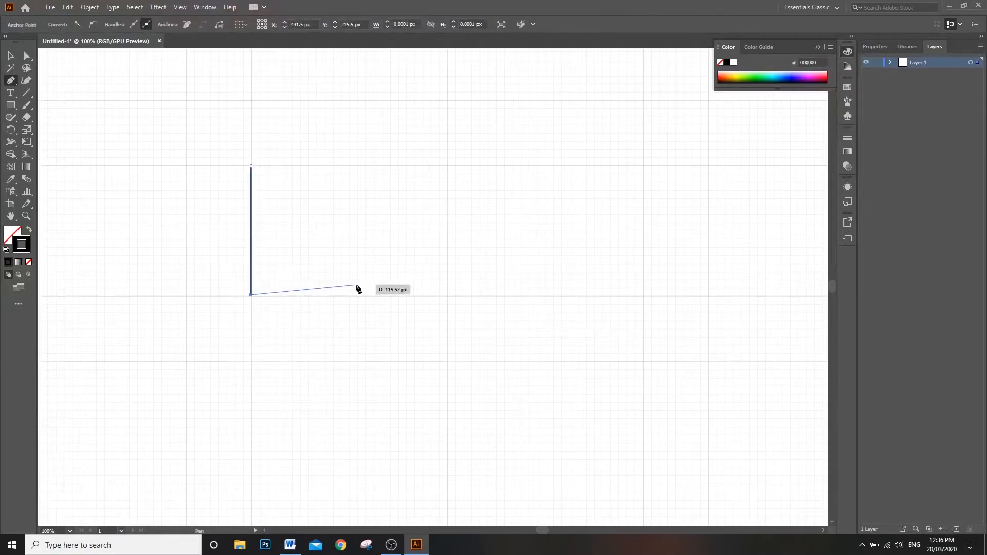
{"action": "left_click", "coordinate": [382, 296]}
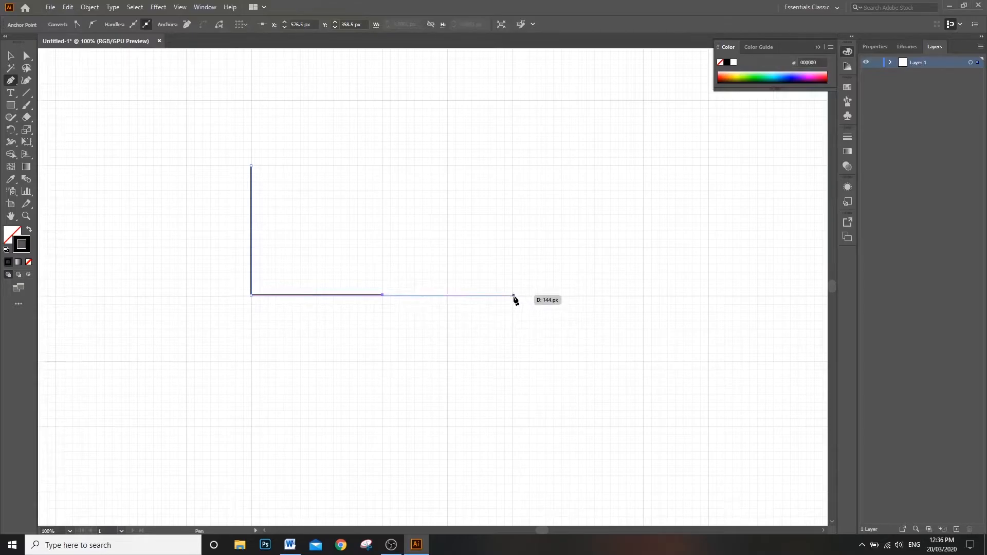
{"action": "left_click_drag", "start_coordinate": [514, 297], "coordinate": [585, 401]}
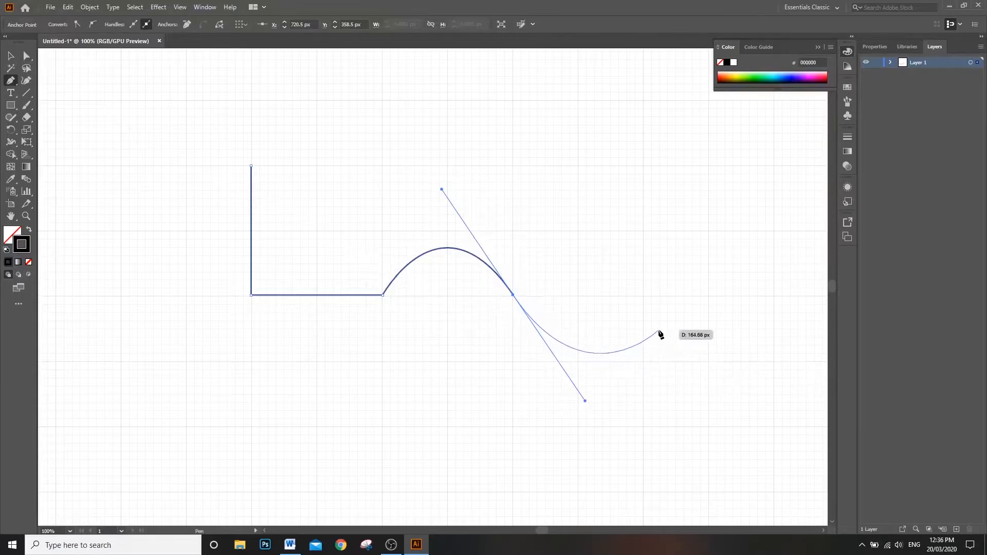
{"action": "key", "text": "Escape"}
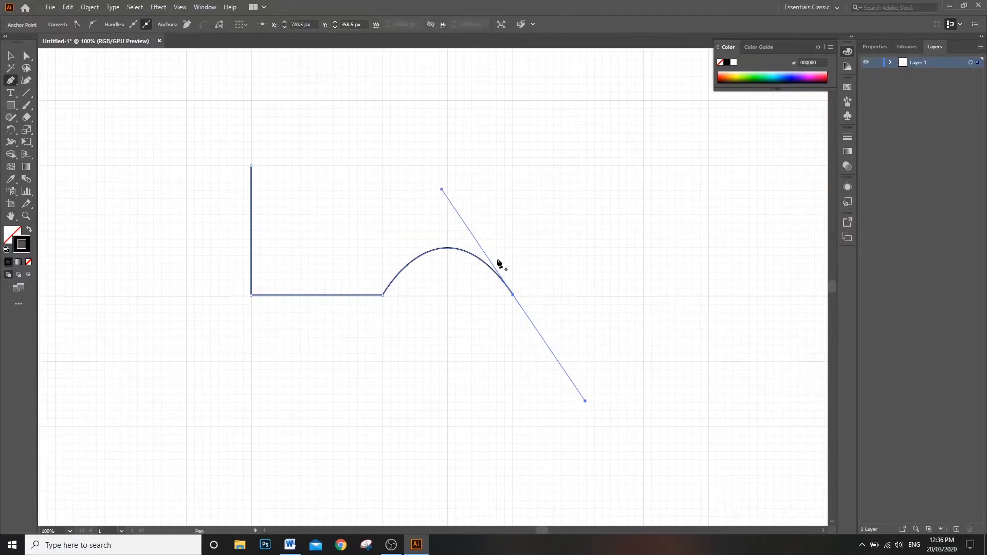
{"action": "left_click_drag", "start_coordinate": [459, 209], "coordinate": [458, 204]}
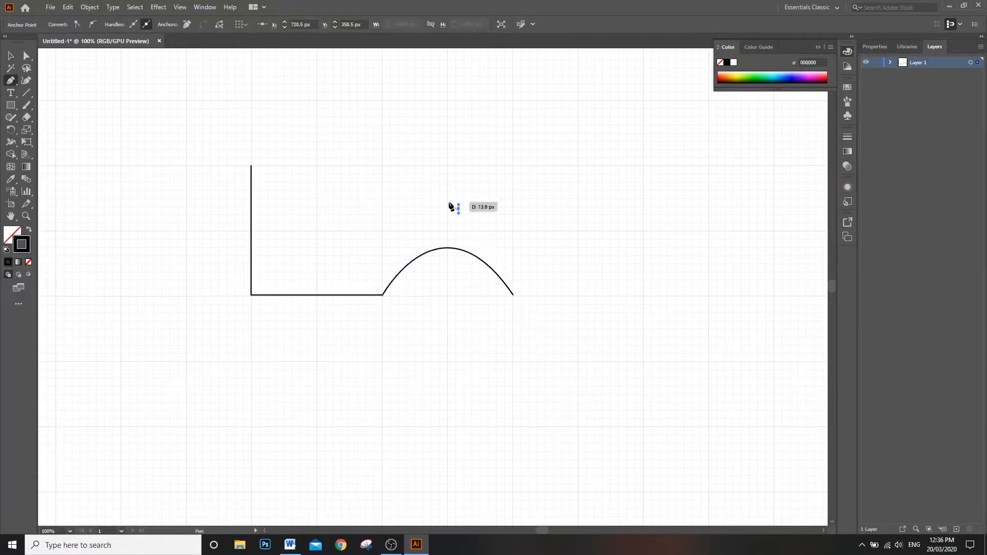
{"action": "key", "text": "ctrl+z"}
{"action": "key", "text": "ctrl+z"}
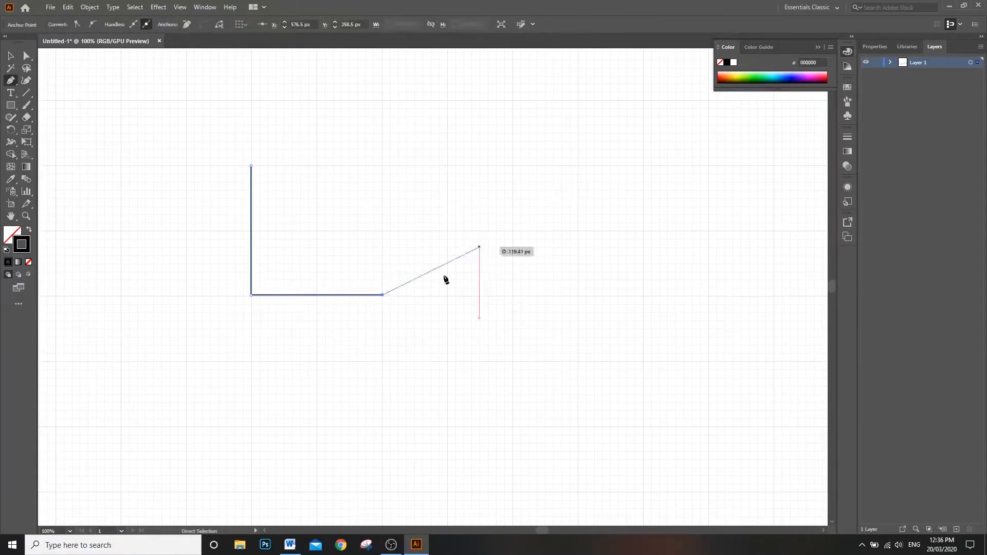
Step: Add an arched segment spanning about 147 px from the baseline's end, and adjust its upper direction handle slightly up and to the right
{"action": "left_click_drag", "start_coordinate": [517, 296], "coordinate": [584, 405]}
{"action": "key", "text": "Escape"}
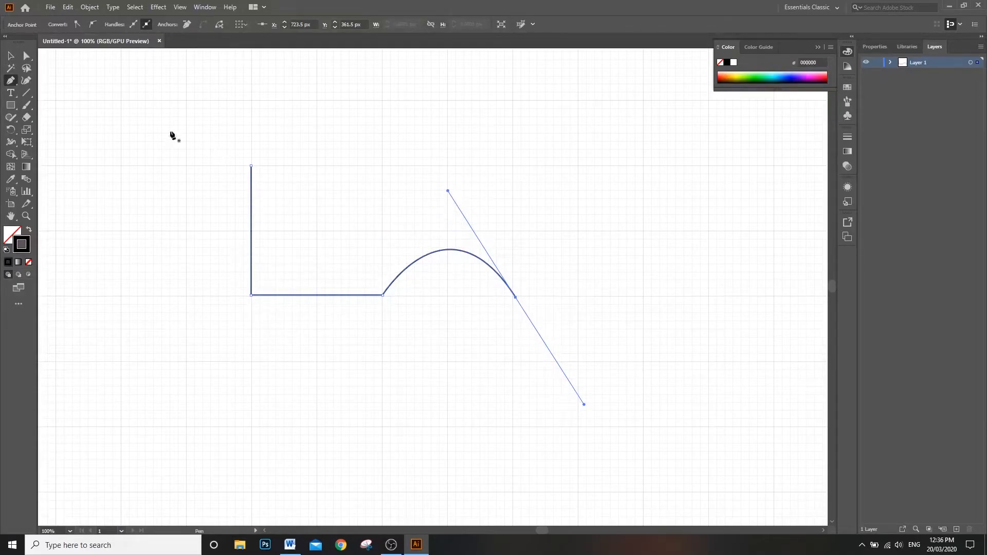
{"action": "left_click", "coordinate": [27, 55]}
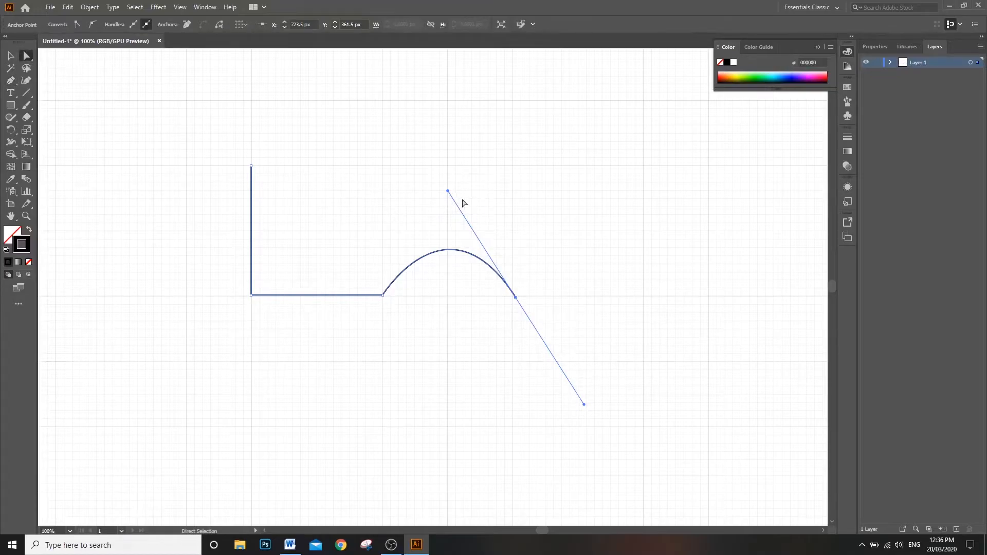
{"action": "mouse_move", "coordinate": [449, 191]}
{"action": "left_mouse_down"}
{"action": "mouse_move", "coordinate": [455, 359]}
{"action": "mouse_move", "coordinate": [471, 428]}
{"action": "mouse_move", "coordinate": [455, 187]}
{"action": "left_mouse_up"}
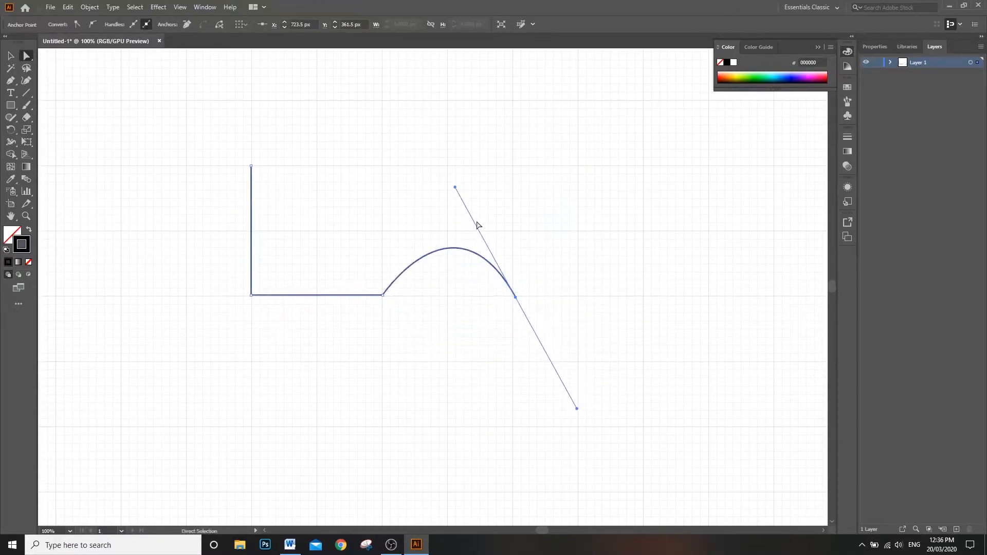
Step: Remove the outgoing handle at the arch's end anchor with the Pen tool, and continue the path with a horizontal 210 px straight segment
{"action": "left_click", "coordinate": [12, 80]}
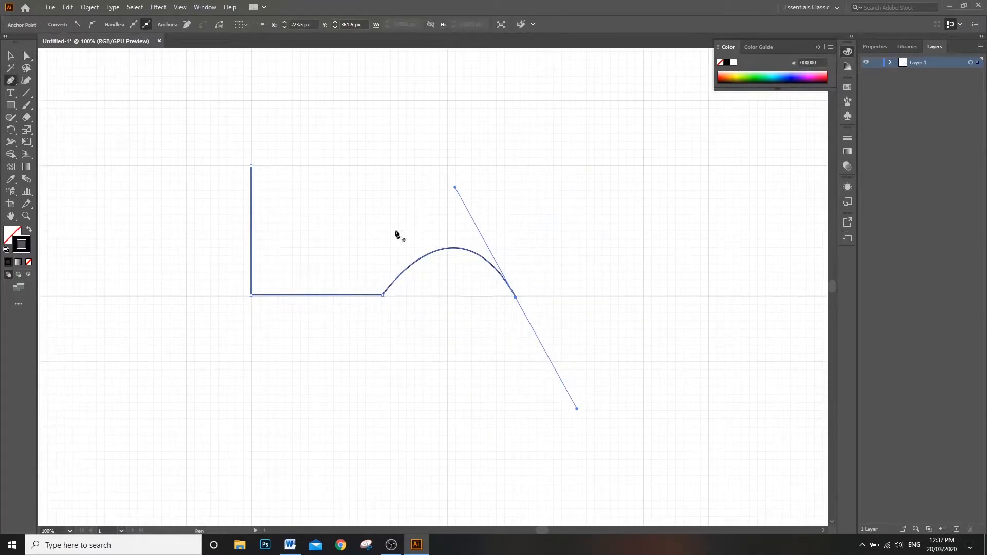
{"action": "left_click", "coordinate": [516, 298]}
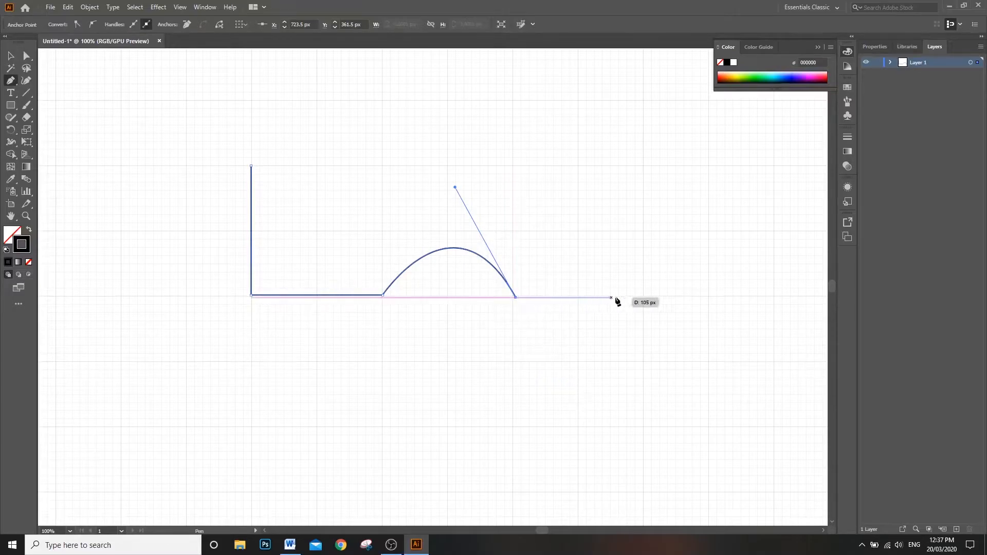
{"action": "left_click", "coordinate": [706, 297]}
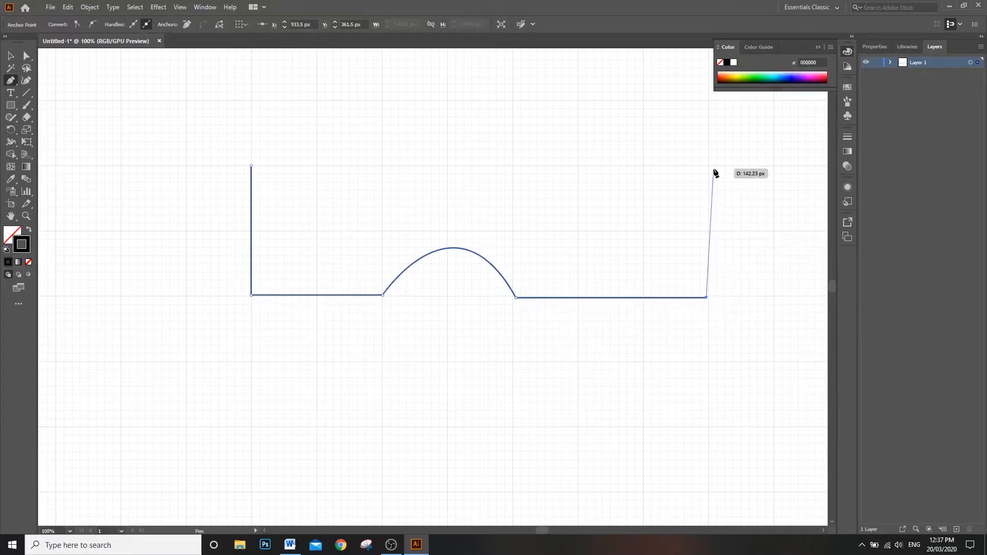
Step: Curve the path up around the right side, continue back with a hump, a valley and another hump, and close it at the starting anchor
{"action": "left_click_drag", "start_coordinate": [708, 167], "coordinate": [590, 81]}
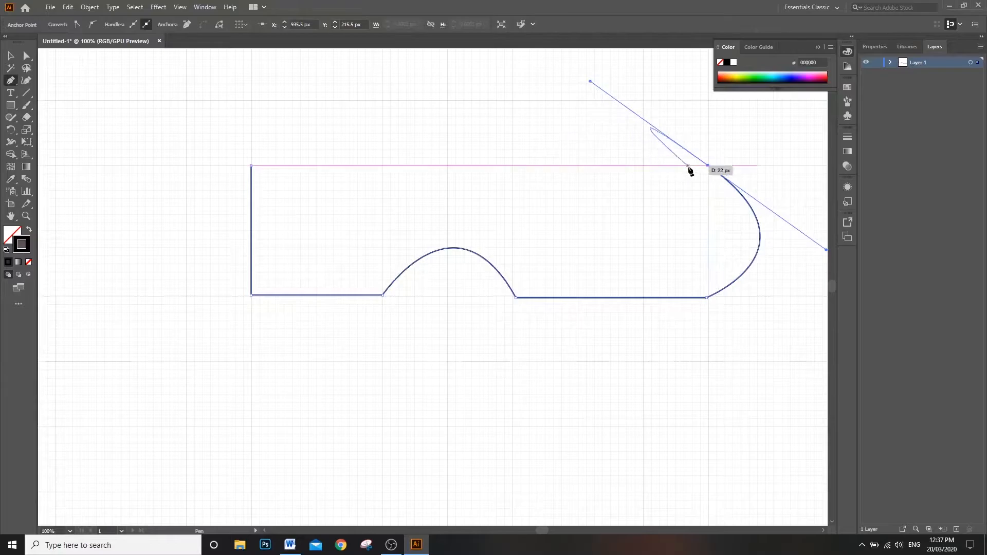
{"action": "left_click_drag", "start_coordinate": [514, 165], "coordinate": [517, 168]}
{"action": "left_click_drag", "start_coordinate": [370, 164], "coordinate": [357, 61]}
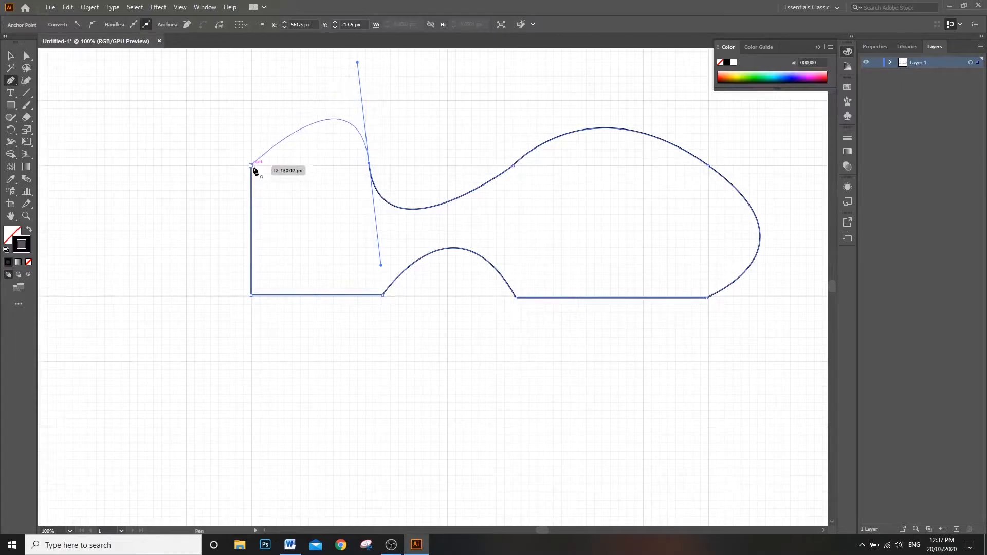
{"action": "left_click", "coordinate": [251, 165]}
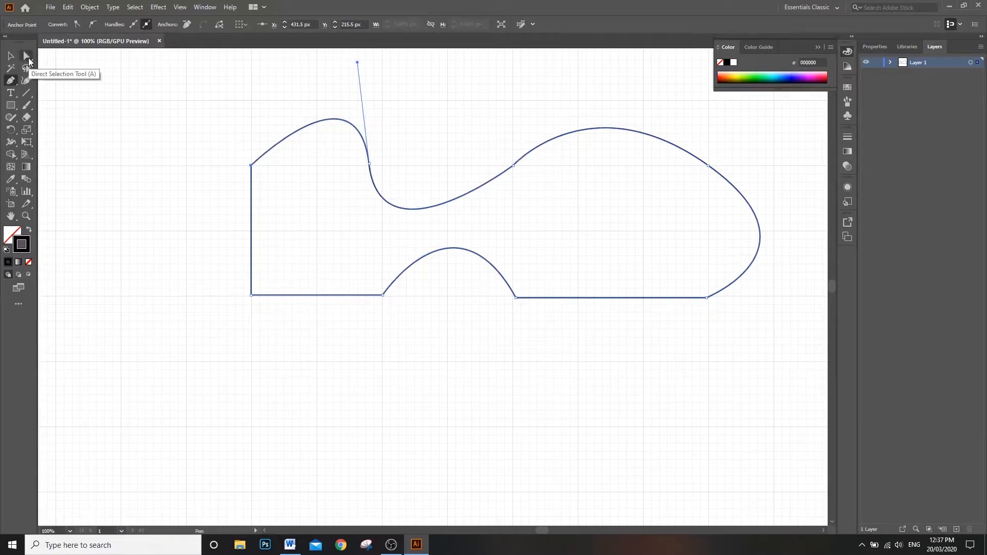
Step: Tilt the handle of the anchor after the left hump leftward, and swing it independently below the path to turn the hump into a dip
{"action": "left_click", "coordinate": [28, 57]}
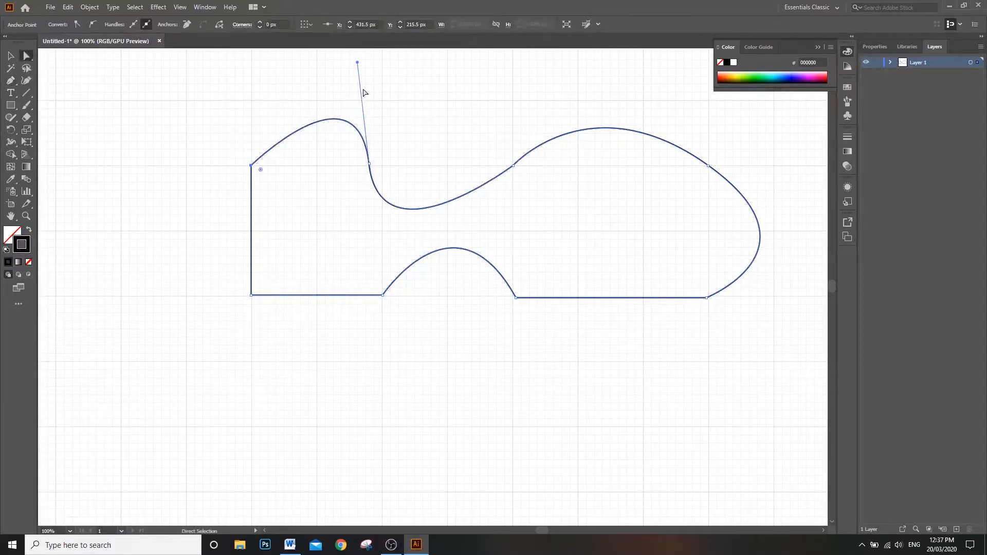
{"action": "left_click_drag", "start_coordinate": [357, 62], "coordinate": [300, 77]}
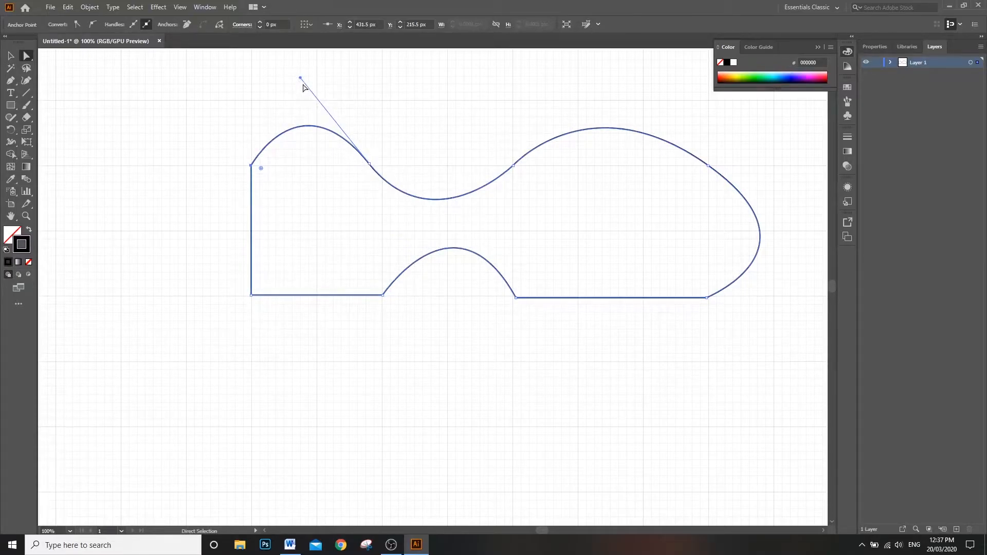
{"action": "left_click_drag", "start_coordinate": [301, 79], "coordinate": [334, 457]}
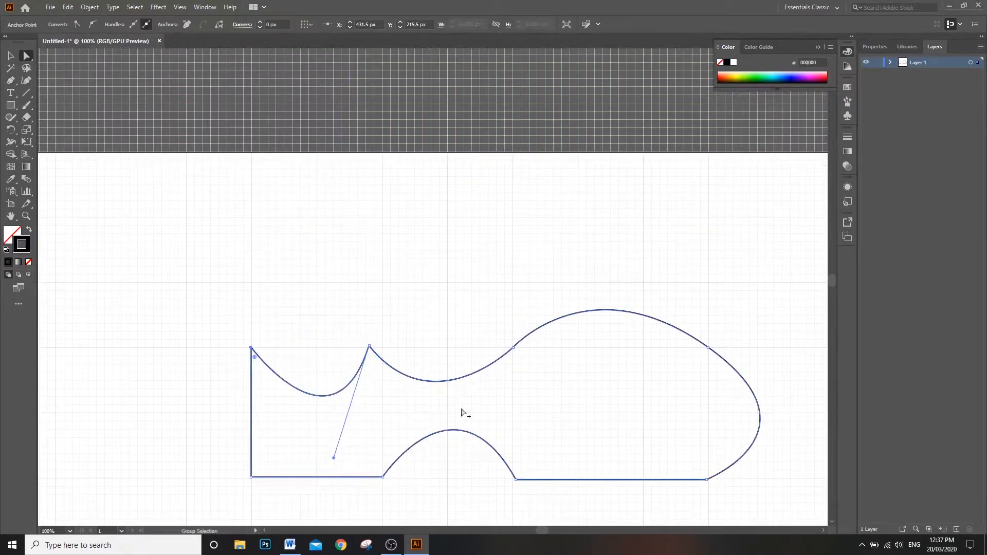
{"action": "left_click", "coordinate": [369, 346]}
{"action": "left_click_drag", "start_coordinate": [436, 428], "coordinate": [222, 198]}
{"action": "key", "text": "ctrl+z"}
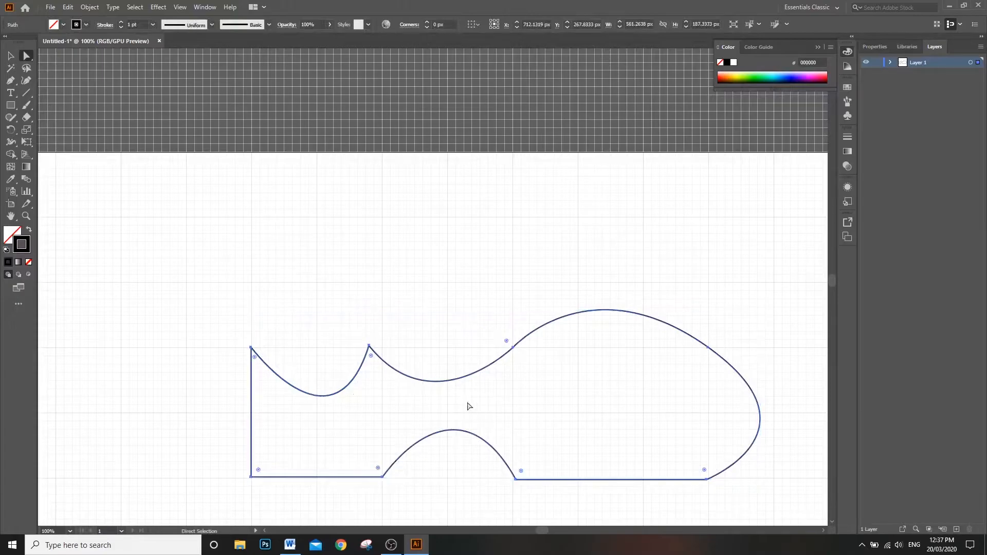
Step: Swing the same anchor's other handle up above the path so that the middle valley becomes a hump
{"action": "left_click", "coordinate": [369, 349]}
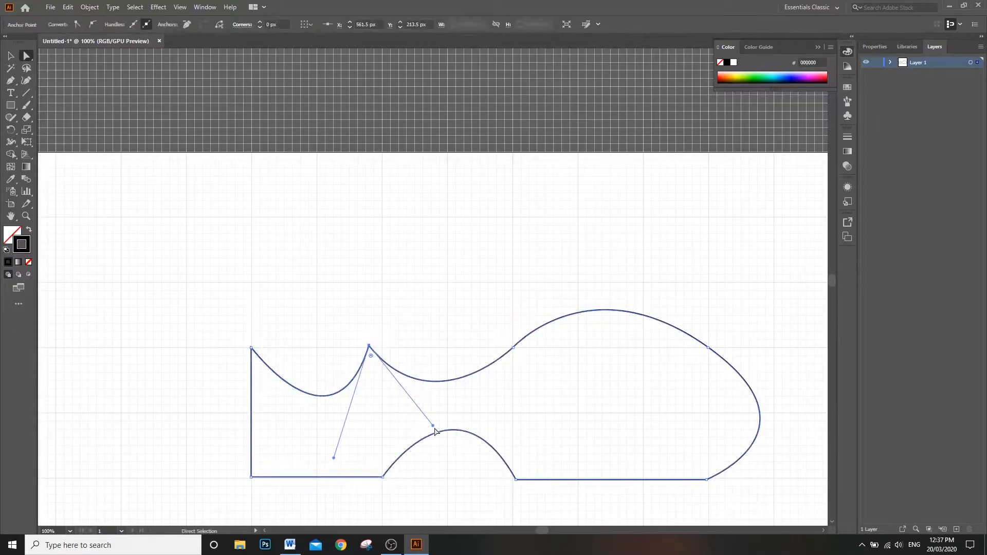
{"action": "left_click_drag", "start_coordinate": [433, 426], "coordinate": [409, 210]}
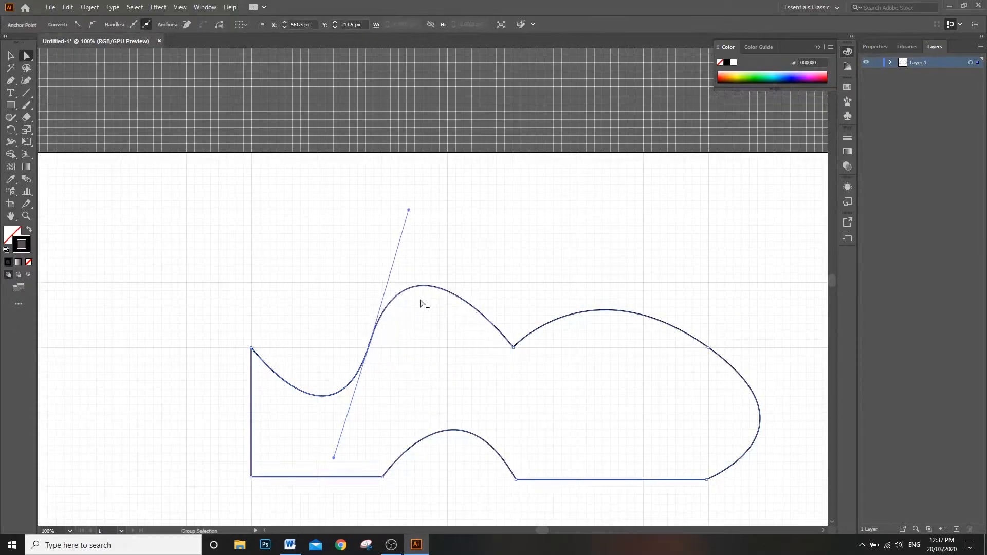
Step: Move the anchor at the end of the right hump up and slightly left, to about X 914.5 px, Y 177.5 px
{"action": "left_click", "coordinate": [515, 350]}
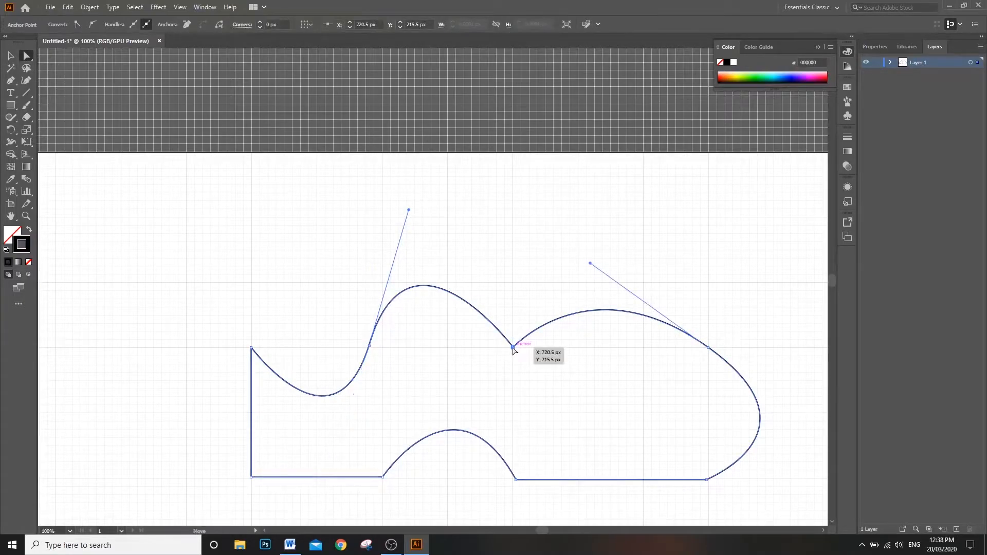
{"action": "left_click", "coordinate": [709, 349]}
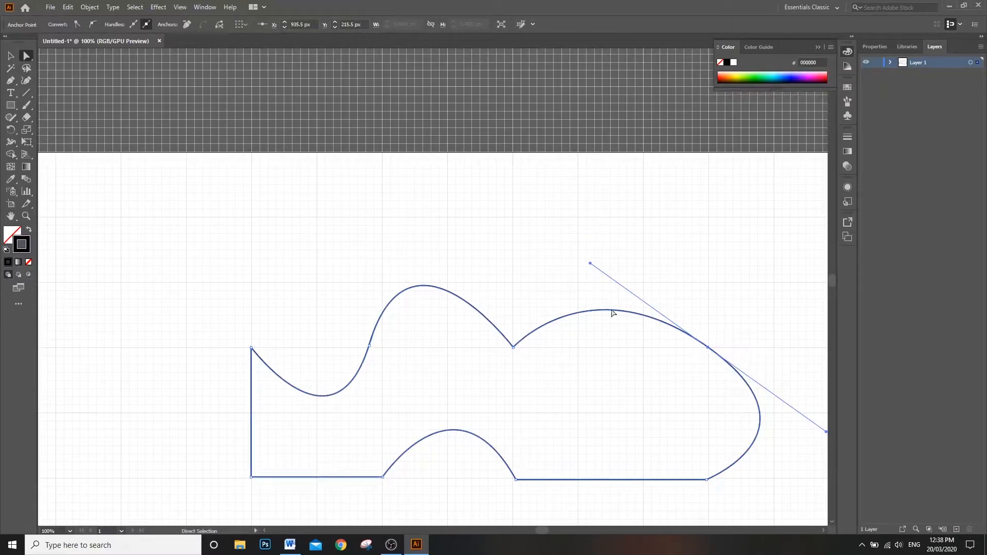
{"action": "left_click_drag", "start_coordinate": [708, 349], "coordinate": [696, 315]}
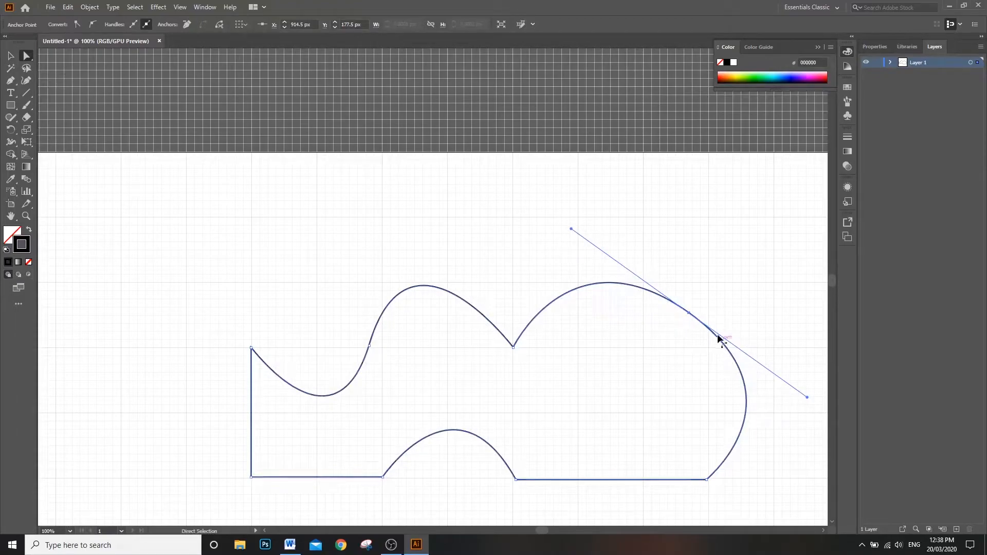
Step: Convert the moved anchor to a corner with the Anchor Point tool, and pull new handles out of it to curve both adjoining segments
{"action": "left_click", "coordinate": [10, 80]}
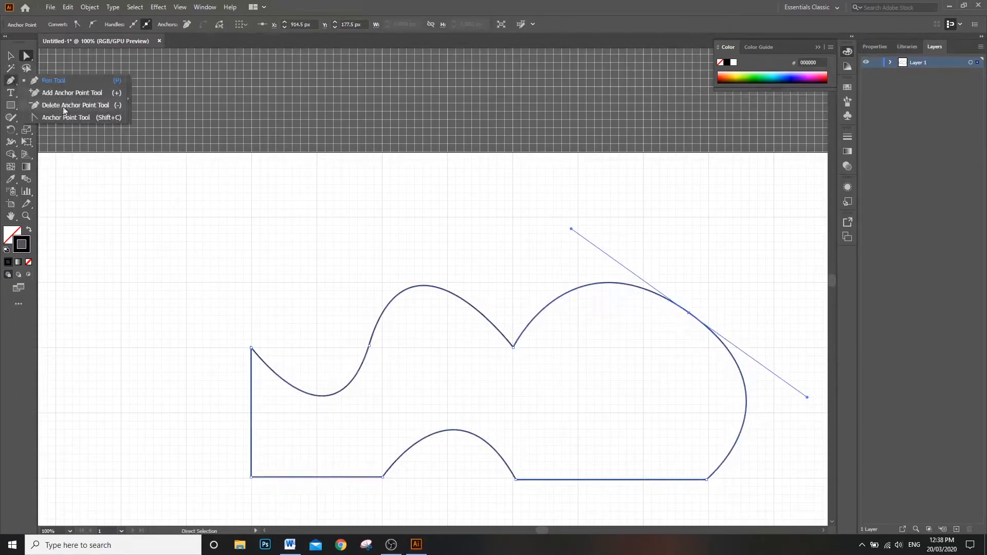
{"action": "left_click", "coordinate": [13, 82]}
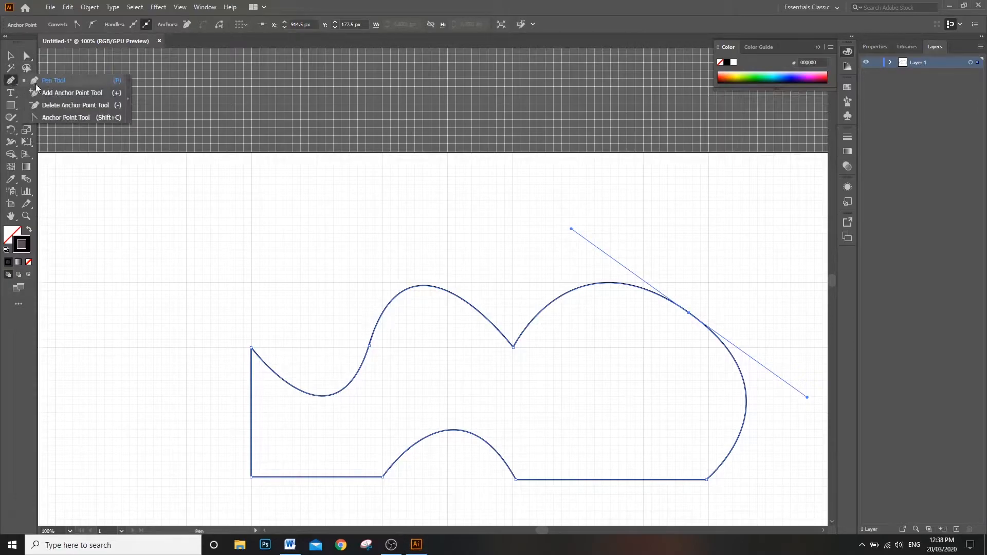
{"action": "left_click", "coordinate": [62, 118]}
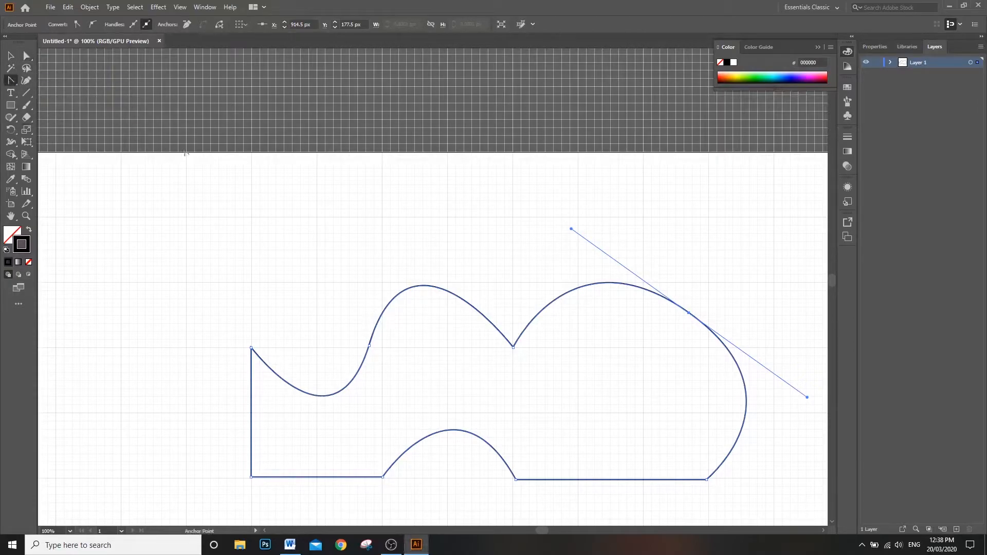
{"action": "left_click", "coordinate": [690, 313]}
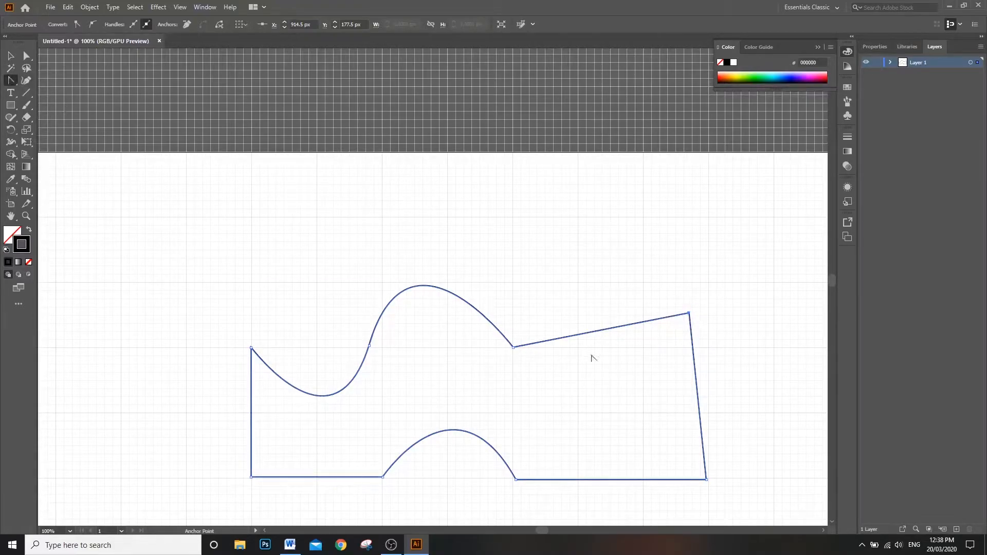
{"action": "left_click_drag", "start_coordinate": [689, 313], "coordinate": [641, 259]}
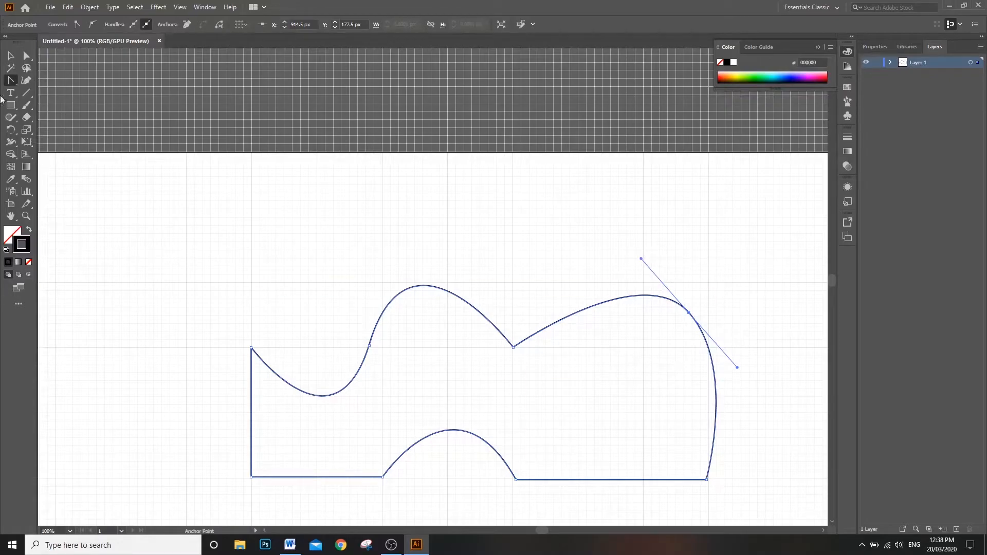
Step: Lengthen only that anchor's upper handle up and to the left to make the right hump taller
{"action": "left_click", "coordinate": [27, 56]}
{"action": "key", "text": "alt"}
{"action": "left_click_drag", "start_coordinate": [641, 260], "coordinate": [574, 165]}
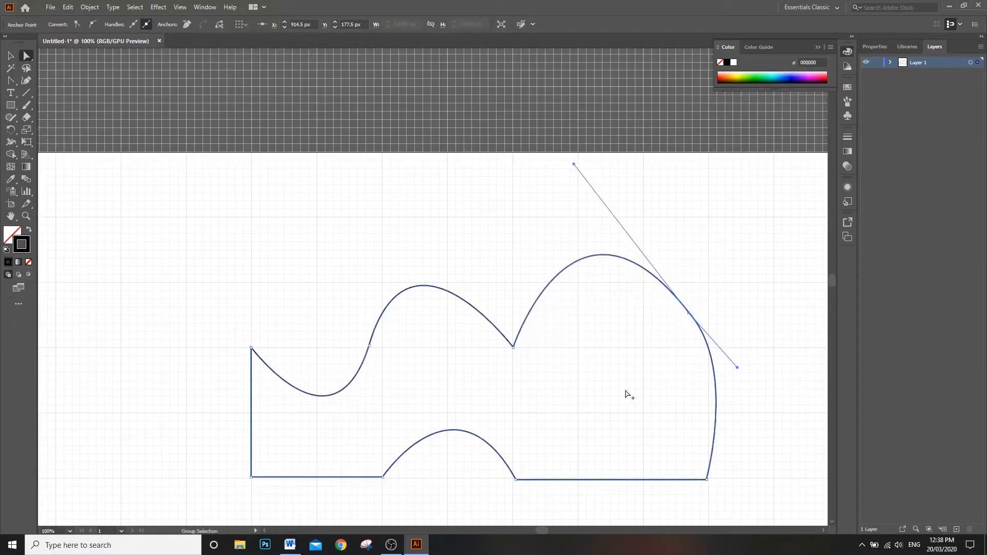
Step: Swing the handle that shapes the middle hump down below the path to bend that segment into a dip
{"action": "left_click", "coordinate": [513, 347]}
{"action": "left_click_drag", "start_coordinate": [409, 210], "coordinate": [435, 450]}
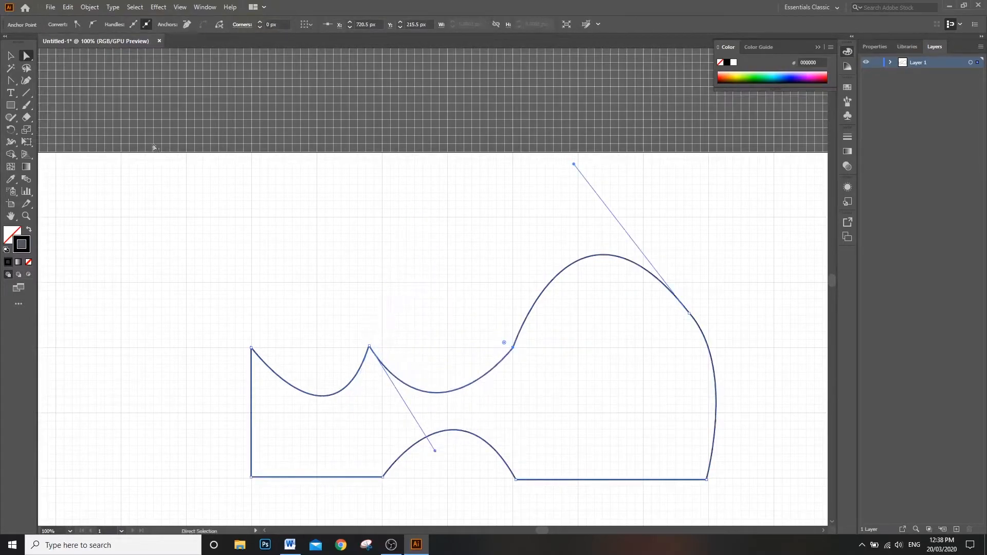
Step: Convert the anchor before the middle dip to a corner, and pull new handles out of it to form a dip and a hump
{"action": "left_click", "coordinate": [11, 80]}
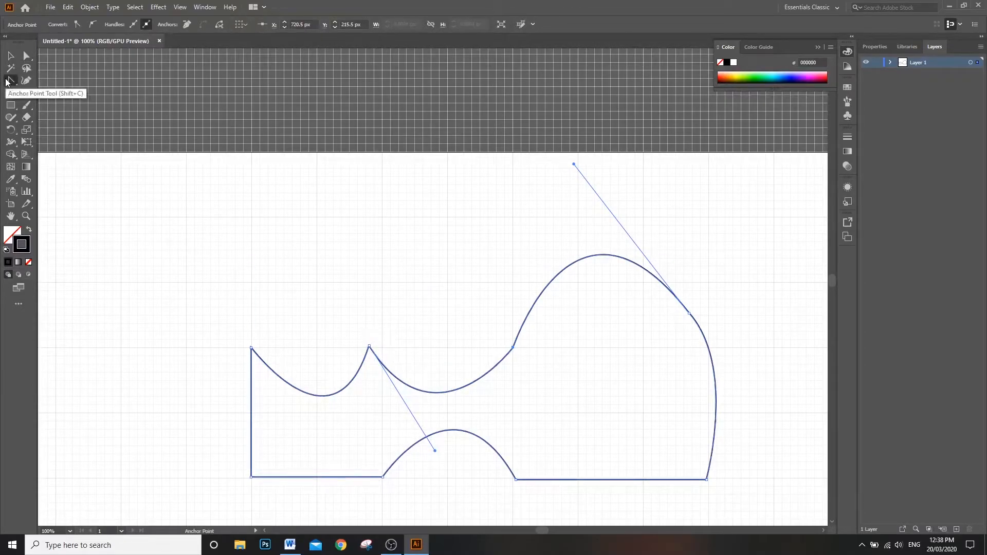
{"action": "left_click", "coordinate": [369, 346]}
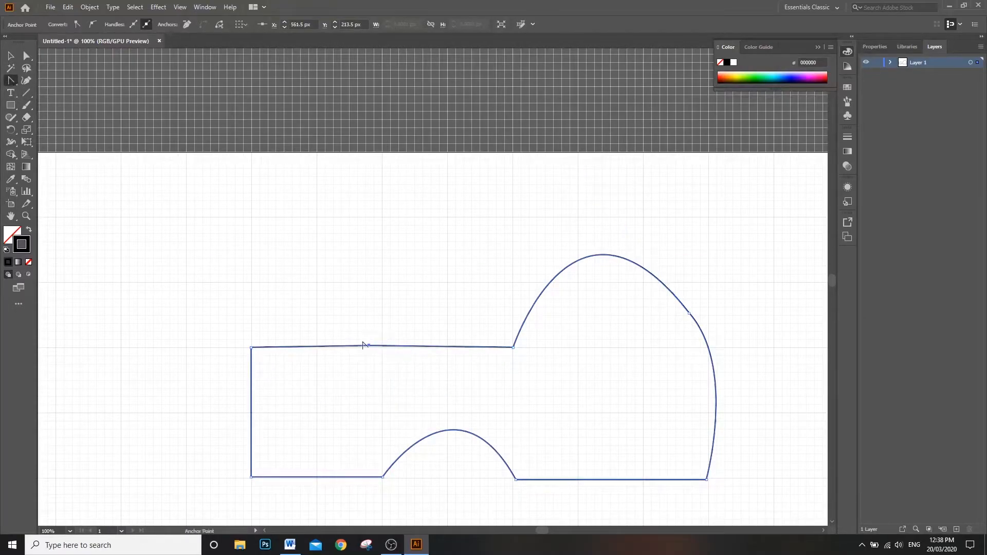
{"action": "left_click_drag", "start_coordinate": [368, 346], "coordinate": [338, 464]}
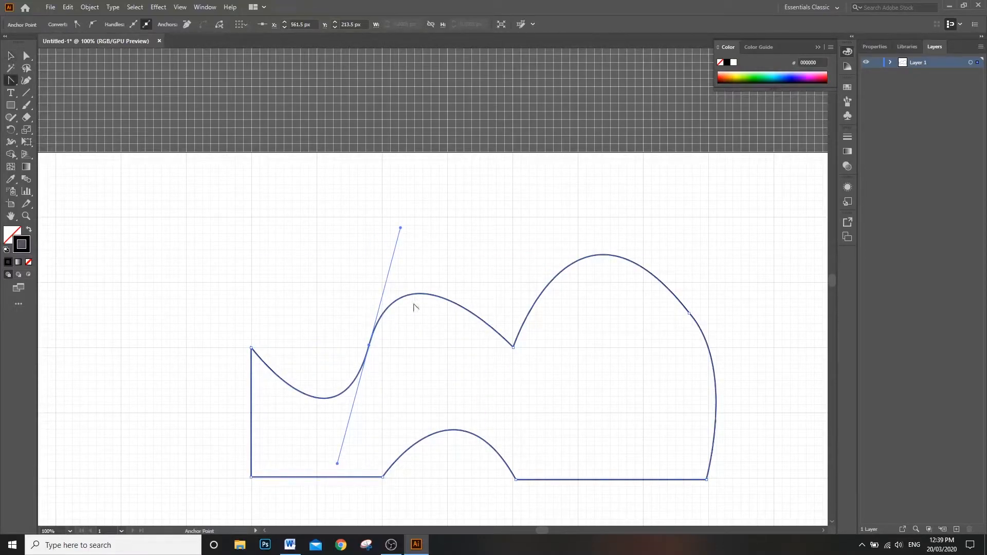
{"action": "left_click", "coordinate": [392, 548]}
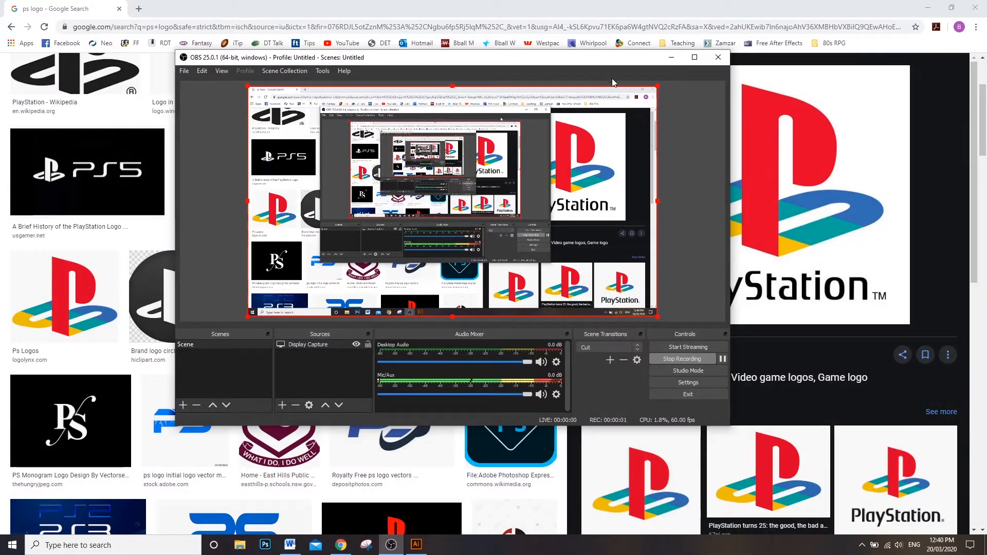
Step: Copy the enlarged PlayStation logo image from the Google image results
{"action": "left_click", "coordinate": [672, 57]}
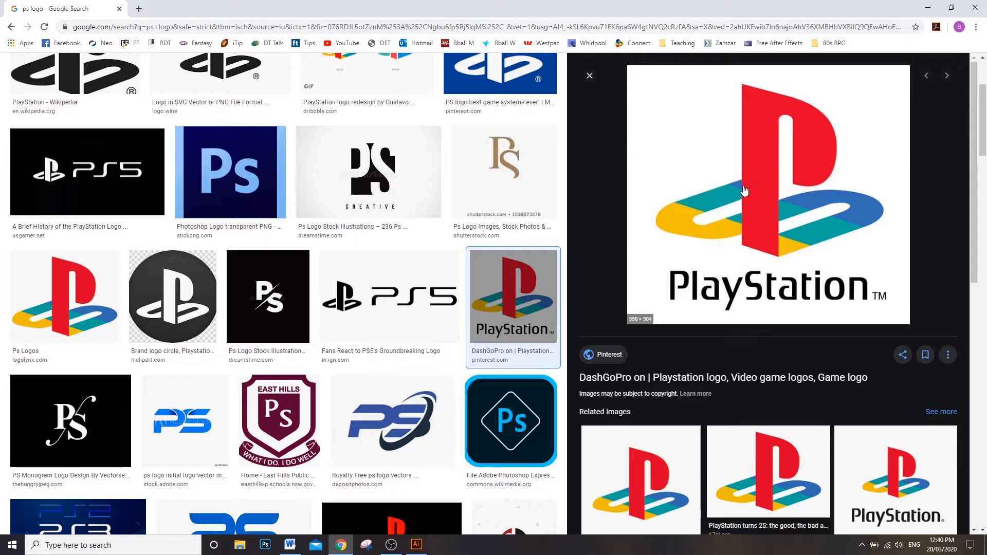
{"action": "right_click", "coordinate": [756, 172]}
{"action": "left_click", "coordinate": [809, 280]}
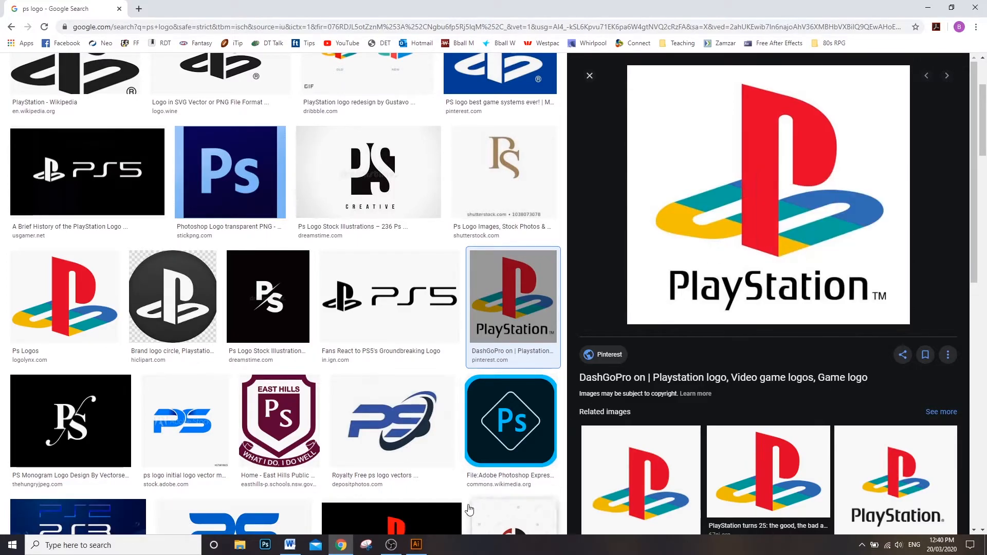
Step: Switch to Illustrator, paste the logo image into the empty document, and move it near the artboard's centre, at about X 657 px, Y 361 px
{"action": "left_click", "coordinate": [416, 544]}
{"action": "scroll", "coordinate": [602, 242], "scroll_direction": "down", "scroll_amount": 2}
{"action": "scroll", "coordinate": [594, 254], "scroll_direction": "down", "scroll_amount": 2}
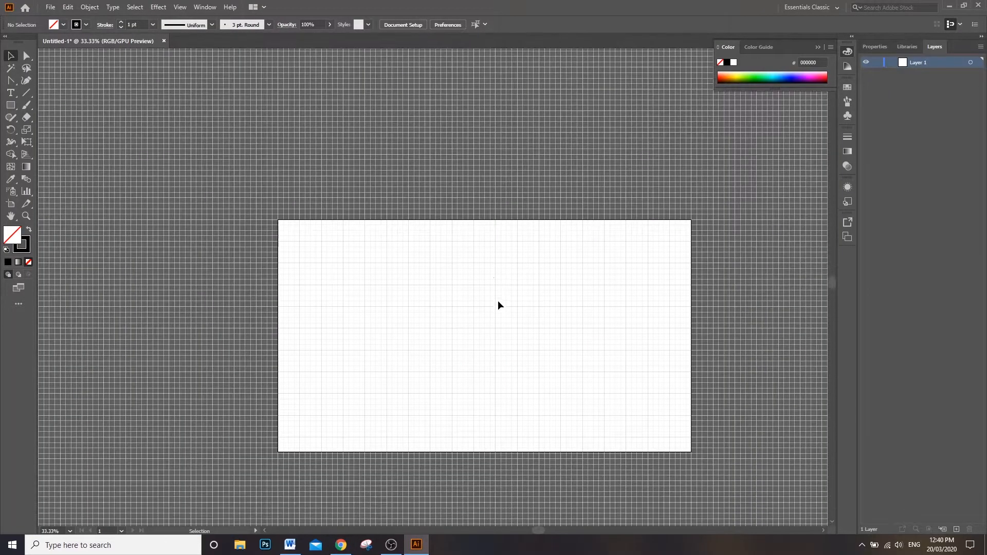
{"action": "key", "text": "ctrl+v"}
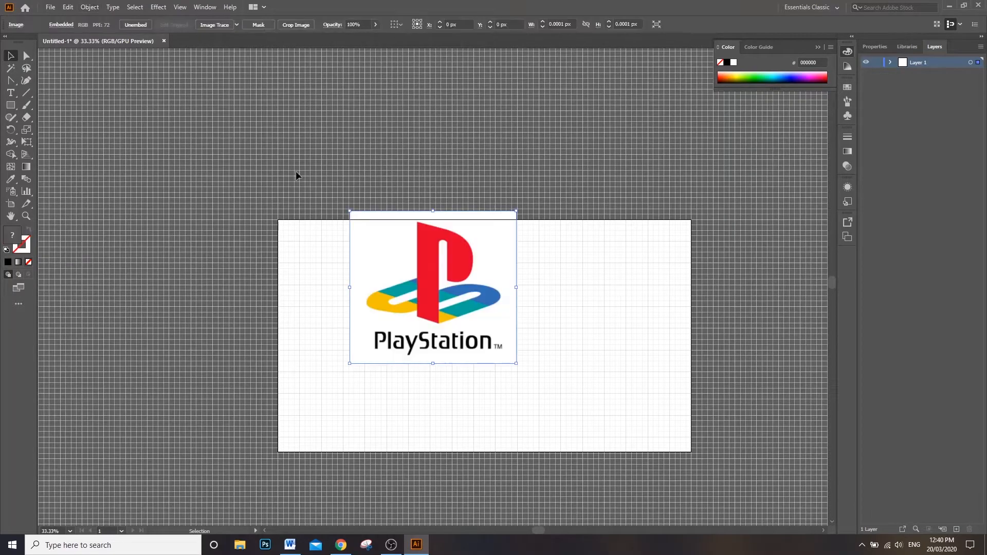
{"action": "left_click_drag", "start_coordinate": [453, 275], "coordinate": [472, 305]}
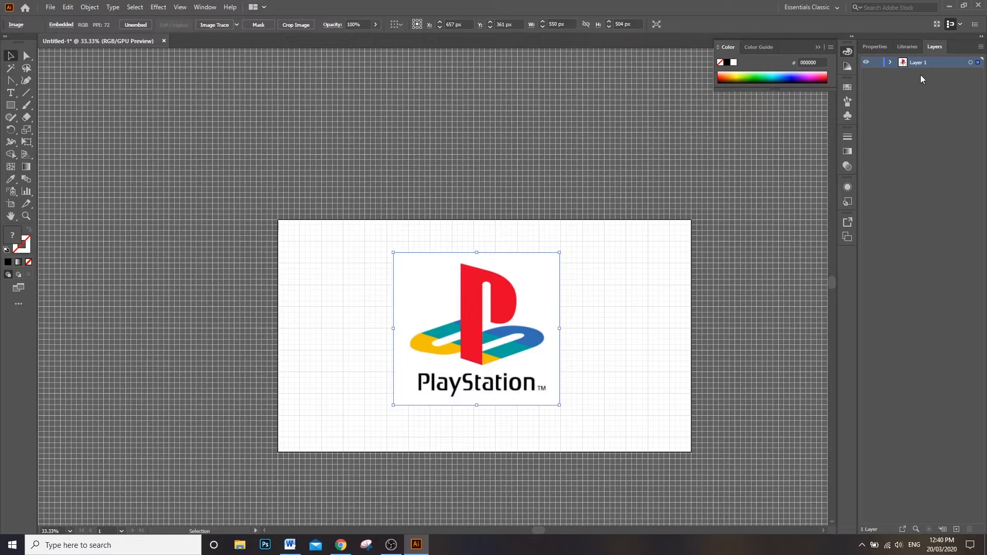
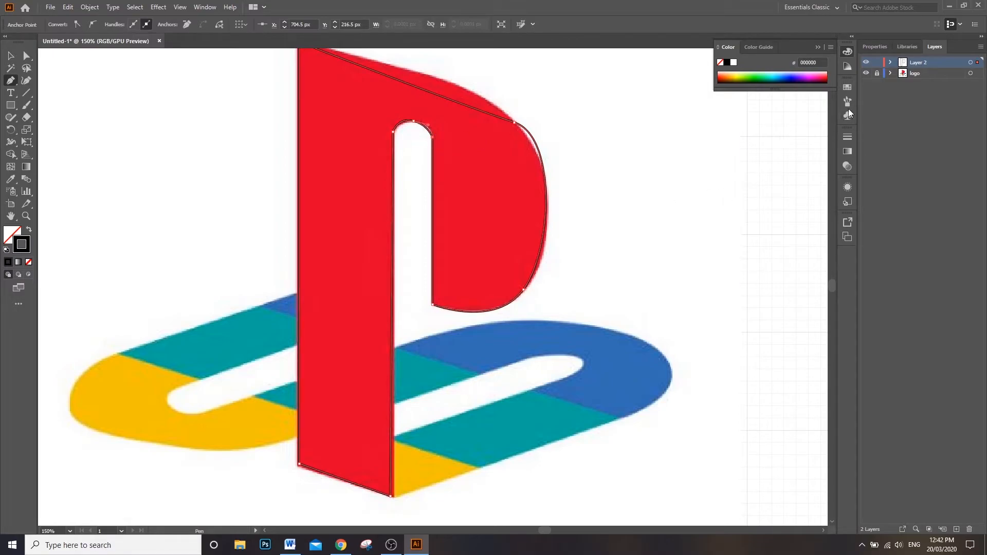
Step: Hide and show the logo layer repeatedly to compare the traced P outline with the reference image
{"action": "left_click", "coordinate": [866, 73]}
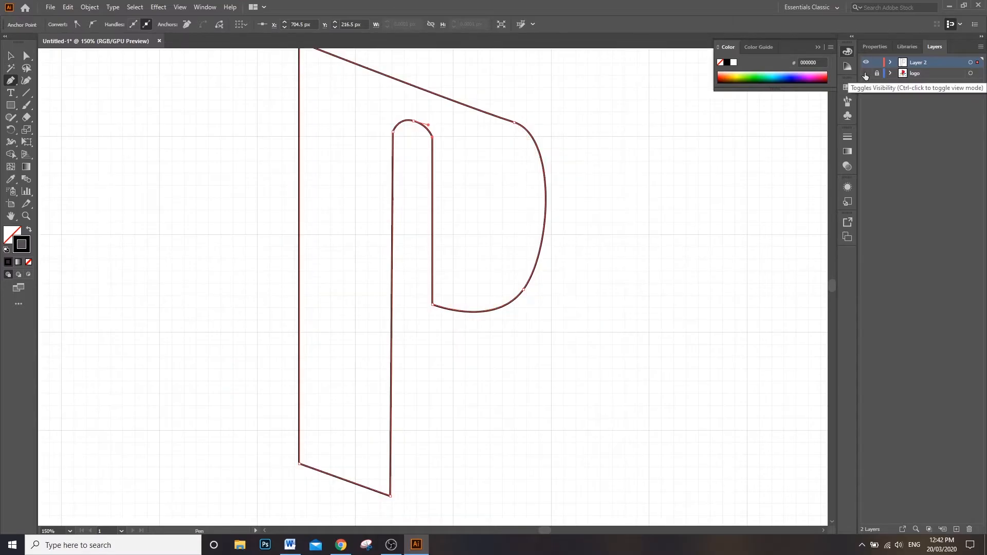
{"action": "left_click", "coordinate": [865, 73]}
{"action": "left_click", "coordinate": [866, 73]}
{"action": "left_click", "coordinate": [866, 73]}
{"action": "left_click", "coordinate": [866, 73]}
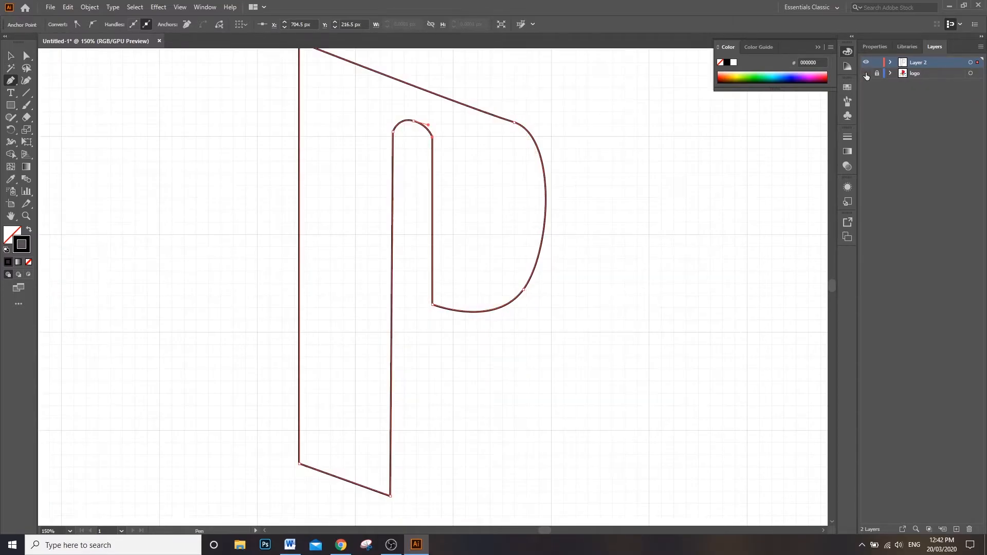
{"action": "left_click", "coordinate": [866, 73]}
{"action": "left_click", "coordinate": [866, 73]}
{"action": "left_click", "coordinate": [866, 73]}
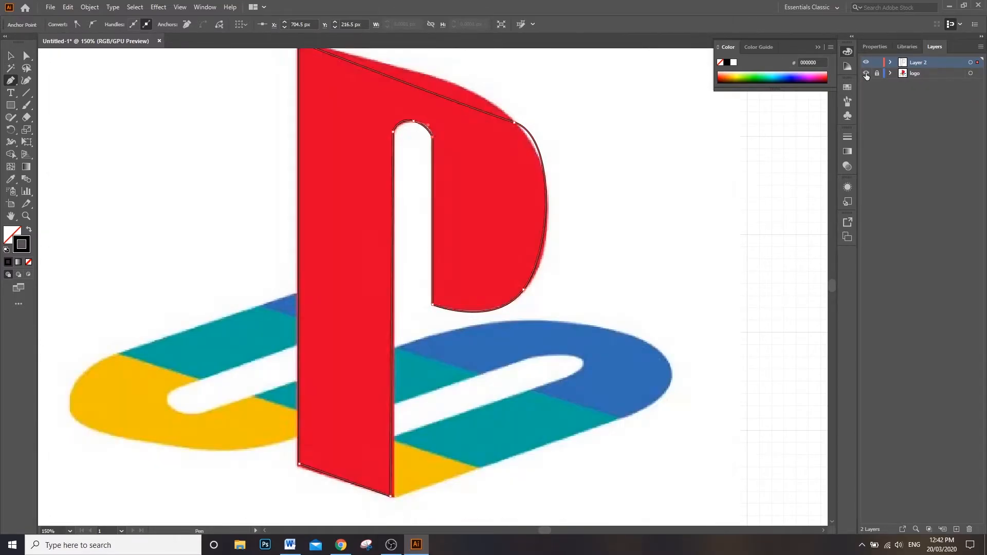
{"action": "left_click", "coordinate": [866, 73]}
{"action": "left_click", "coordinate": [866, 73]}
Step: Adjust both handles of the anchor at the P bowl's upper corner so the top edge and outer curve follow the red shape
{"action": "scroll", "coordinate": [608, 194], "scroll_direction": "up", "scroll_amount": 1}
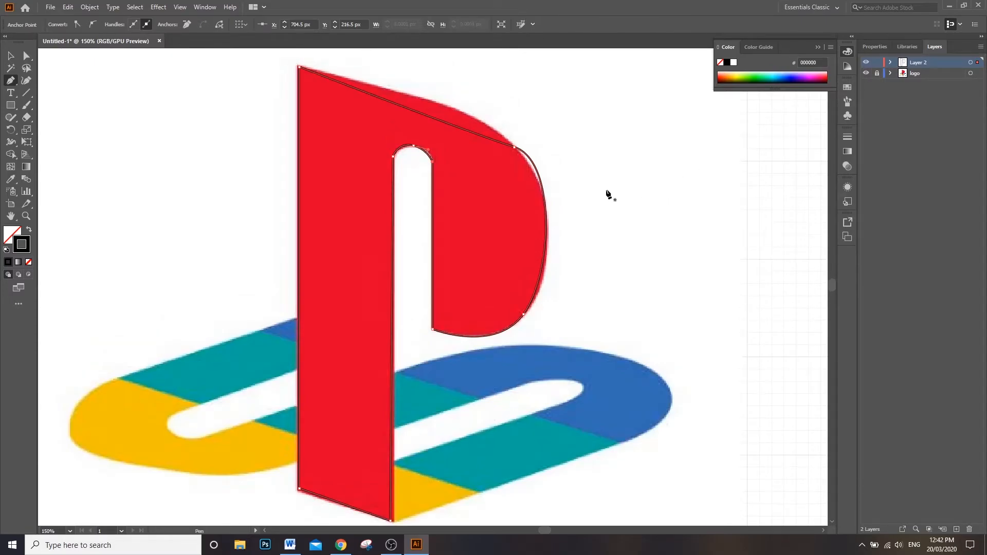
{"action": "scroll", "coordinate": [576, 178], "scroll_direction": "up", "scroll_amount": 3}
{"action": "scroll", "coordinate": [533, 169], "scroll_direction": "down", "scroll_amount": 1}
{"action": "scroll", "coordinate": [524, 186], "scroll_direction": "down", "scroll_amount": 2}
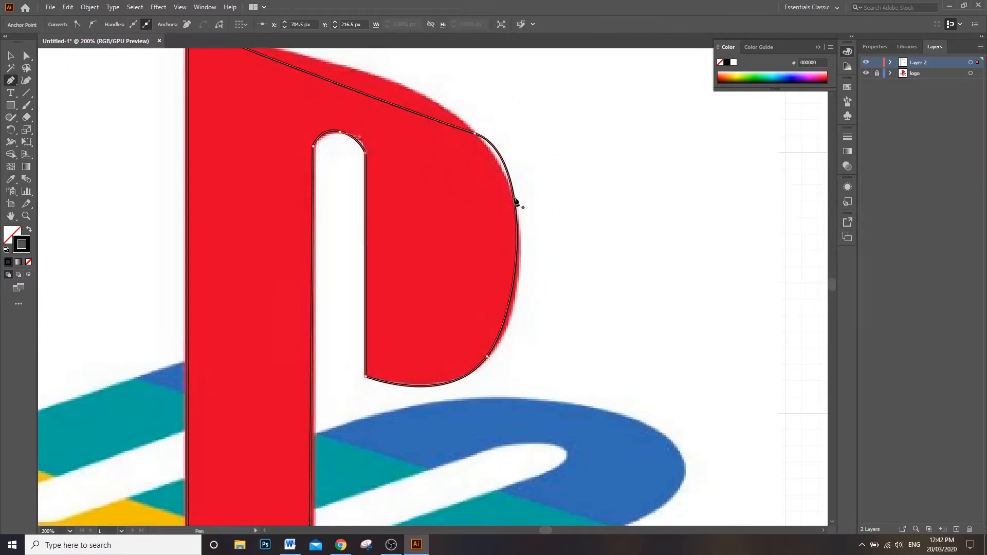
{"action": "scroll", "coordinate": [539, 168], "scroll_direction": "up", "scroll_amount": 3}
{"action": "left_click", "coordinate": [24, 55]}
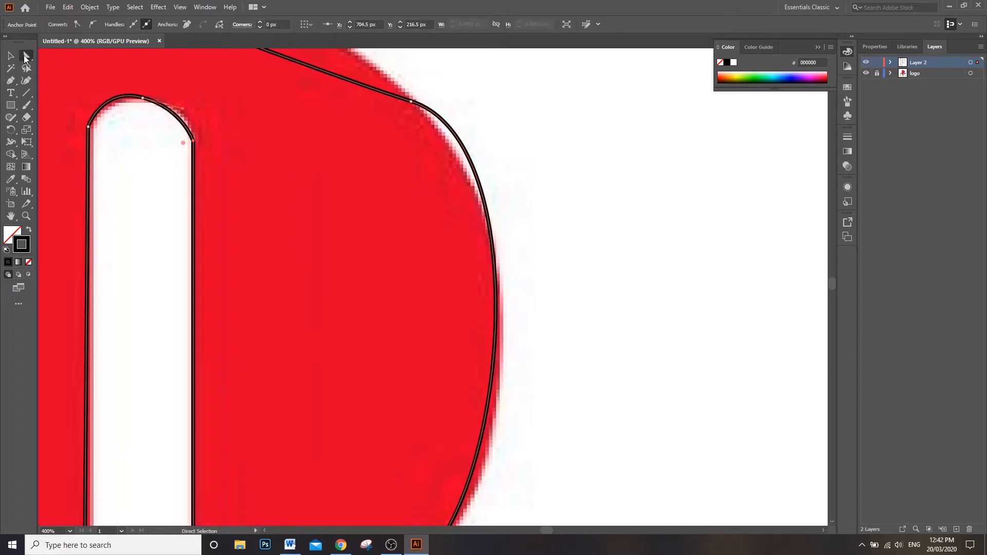
{"action": "scroll", "coordinate": [206, 175], "scroll_direction": "up", "scroll_amount": 1}
{"action": "scroll", "coordinate": [312, 199], "scroll_direction": "down", "scroll_amount": 2}
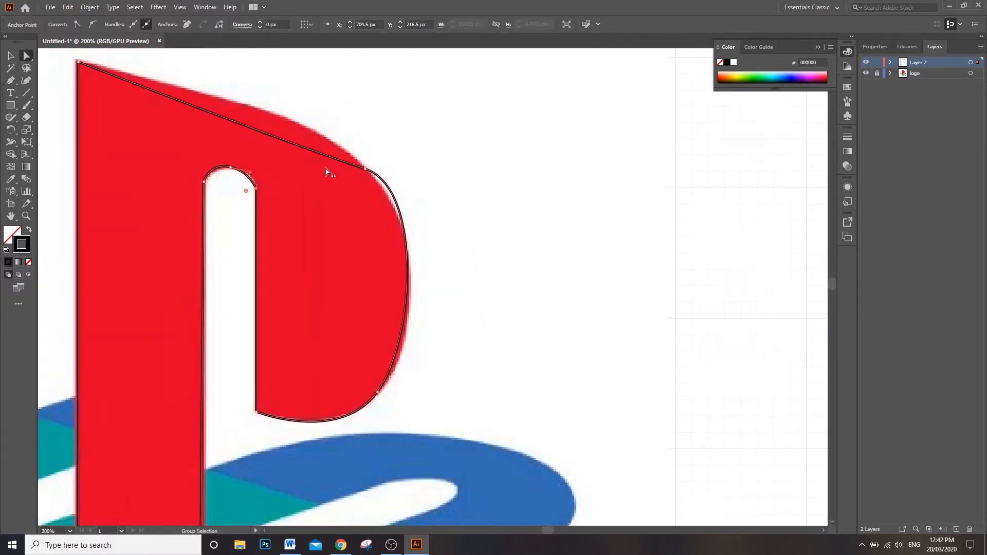
{"action": "left_click", "coordinate": [366, 169]}
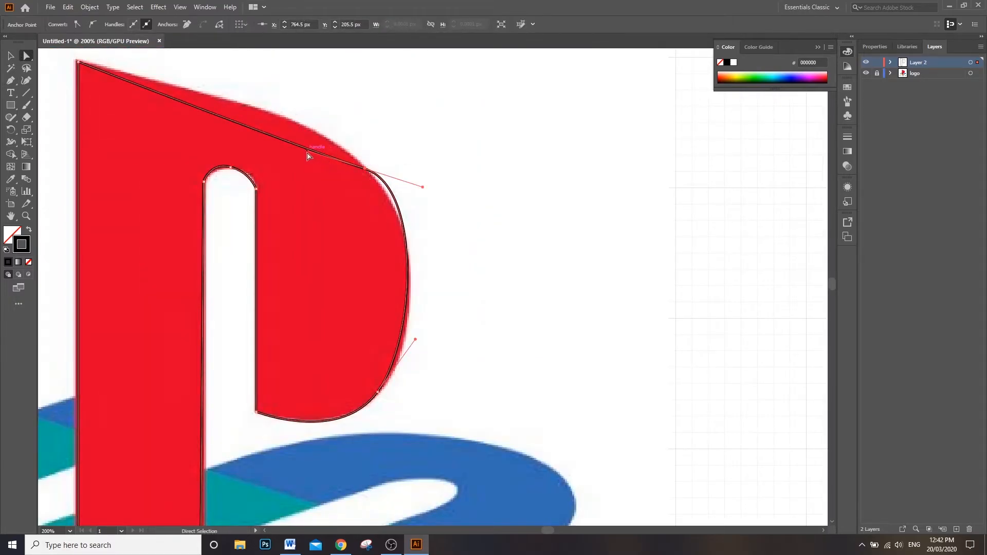
{"action": "left_click_drag", "start_coordinate": [308, 152], "coordinate": [335, 114]}
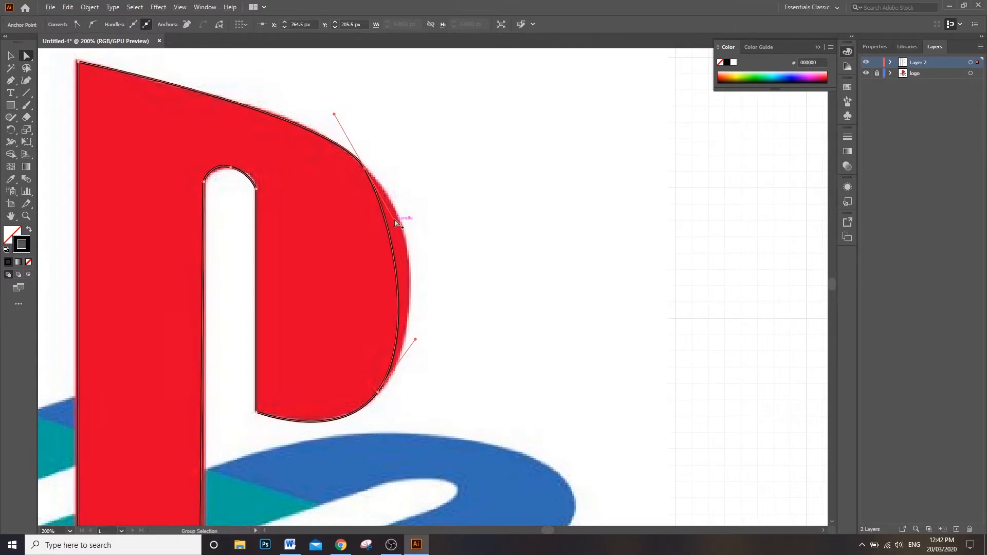
{"action": "left_click_drag", "start_coordinate": [397, 222], "coordinate": [426, 228]}
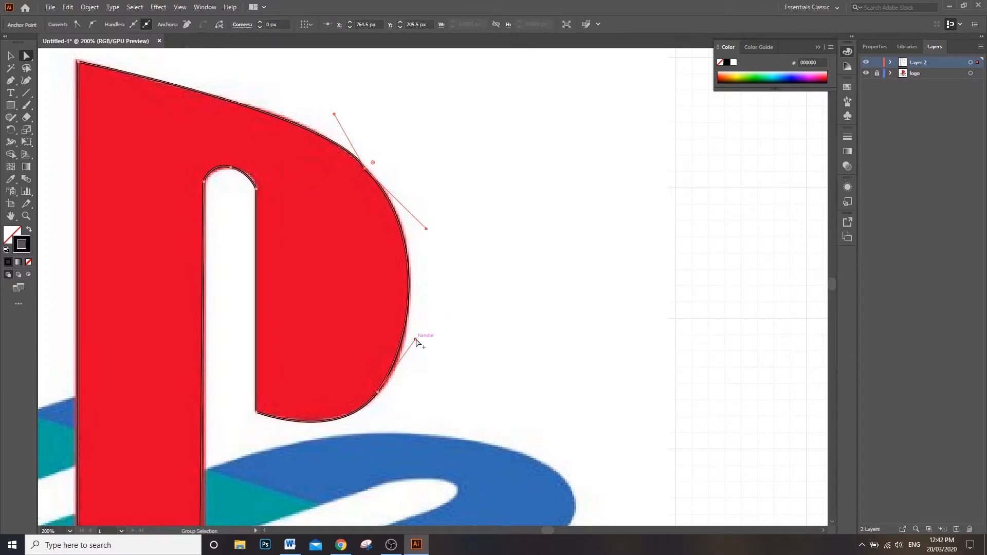
Step: Move the P bowl's lower-right anchor to X 772.5 px, Y 329.5 px and adjust its handles to fit the lower curve
{"action": "mouse_move", "coordinate": [415, 339]}
{"action": "left_mouse_down"}
{"action": "mouse_move", "coordinate": [427, 337]}
{"action": "mouse_move", "coordinate": [418, 356]}
{"action": "left_mouse_up"}
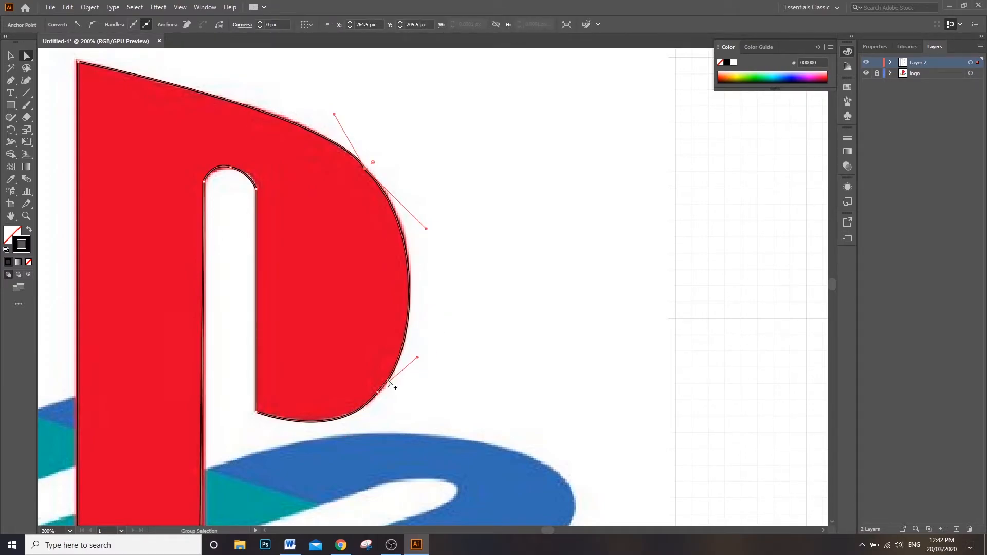
{"action": "scroll", "coordinate": [371, 410], "scroll_direction": "up", "scroll_amount": 5}
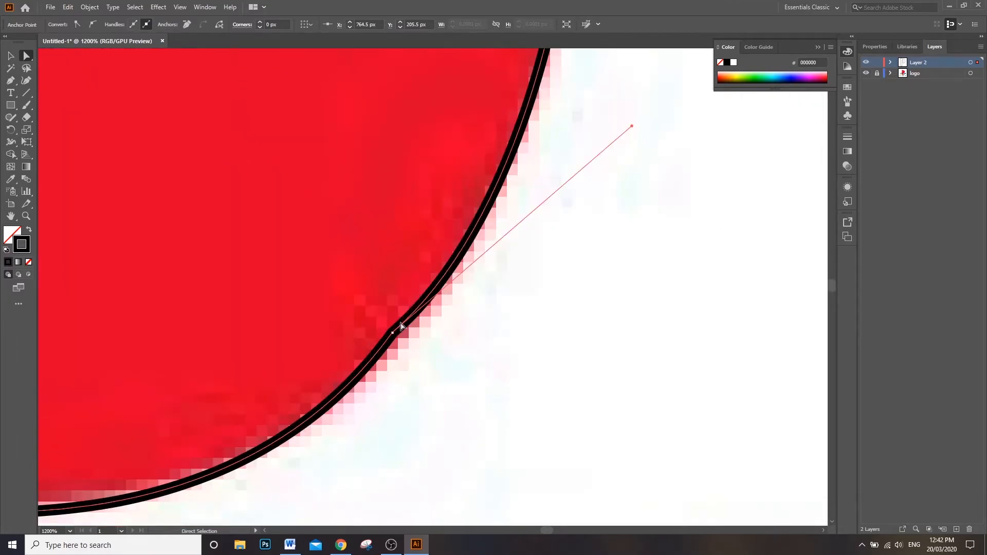
{"action": "left_click_drag", "start_coordinate": [632, 127], "coordinate": [599, 115]}
{"action": "left_click_drag", "start_coordinate": [394, 335], "coordinate": [403, 349]}
{"action": "scroll", "coordinate": [468, 285], "scroll_direction": "down", "scroll_amount": 4}
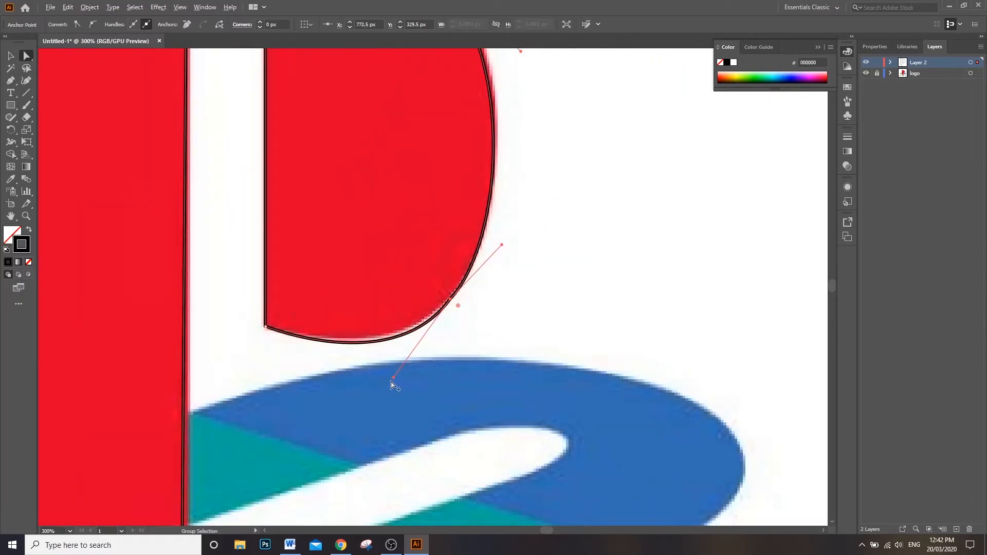
{"action": "left_click_drag", "start_coordinate": [393, 377], "coordinate": [380, 363]}
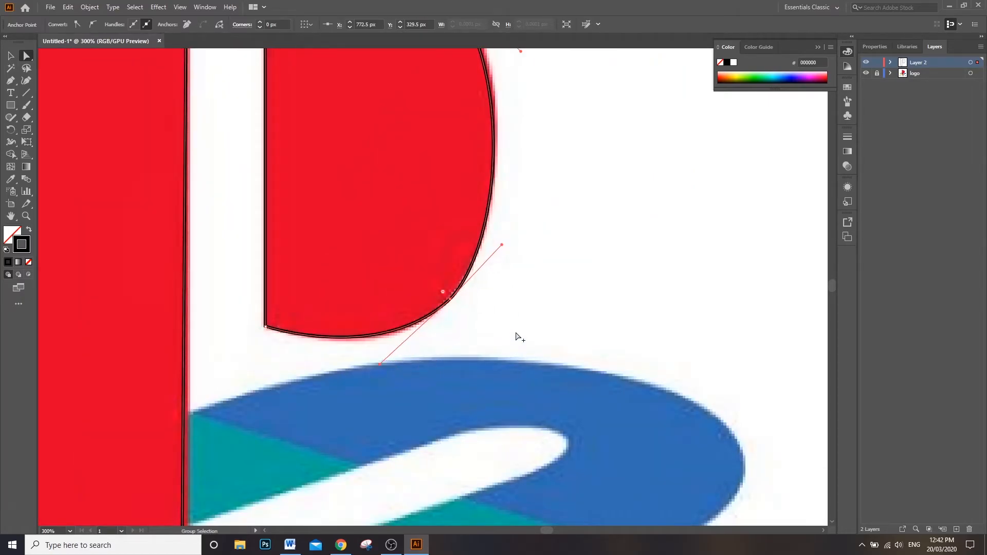
Step: Move the top anchor of the P's inner slot arch to X 692.5 px, Y 204.5 px and pull its handles level
{"action": "scroll", "coordinate": [367, 229], "scroll_direction": "up", "scroll_amount": 5}
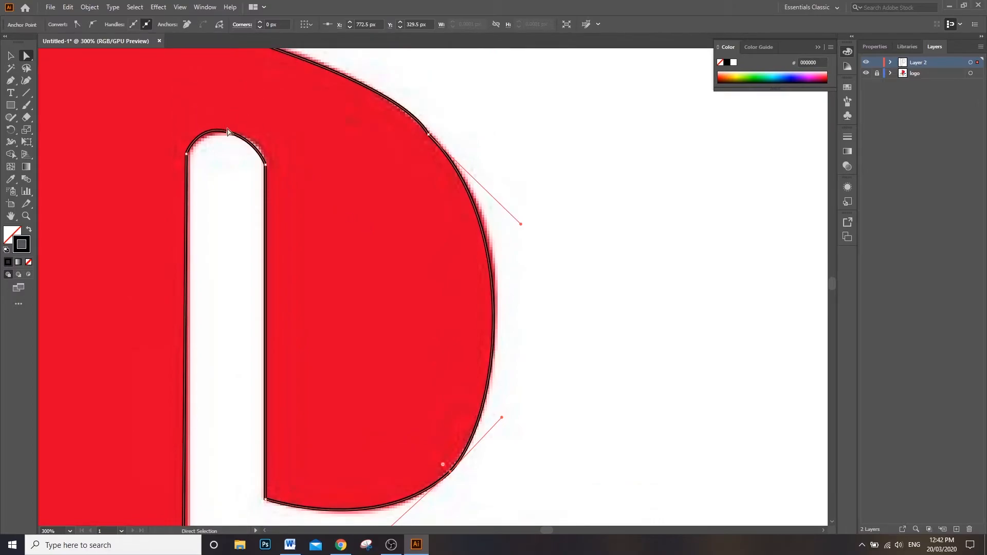
{"action": "left_click", "coordinate": [229, 132]}
{"action": "left_click_drag", "start_coordinate": [229, 132], "coordinate": [232, 133]}
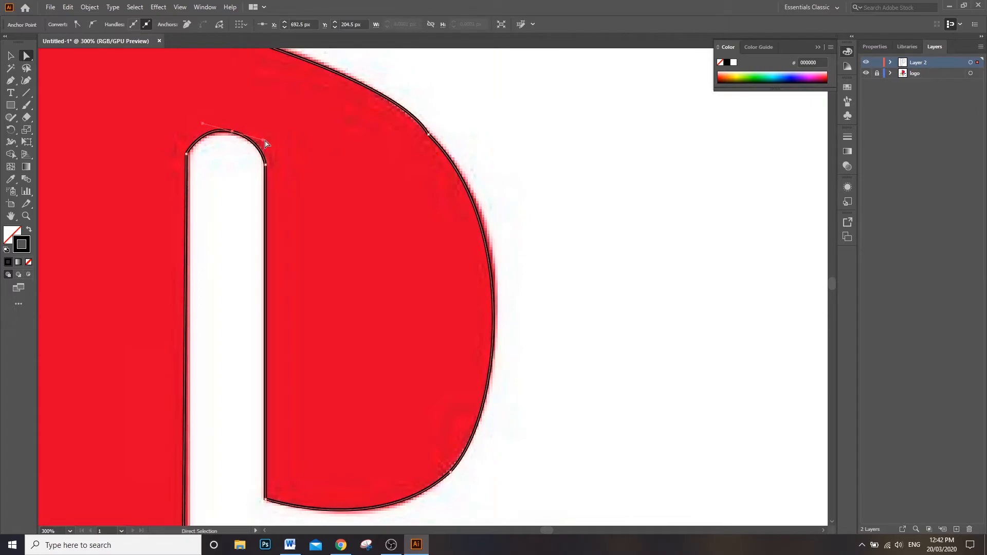
{"action": "left_click", "coordinate": [265, 142], "text": "alt"}
{"action": "left_click", "coordinate": [232, 132]}
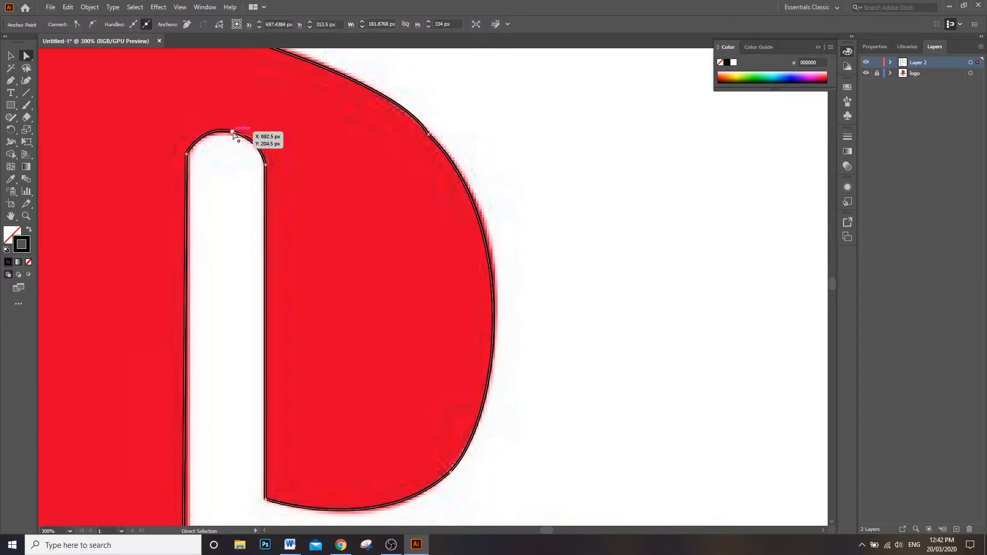
{"action": "left_click_drag", "start_coordinate": [262, 139], "coordinate": [266, 128]}
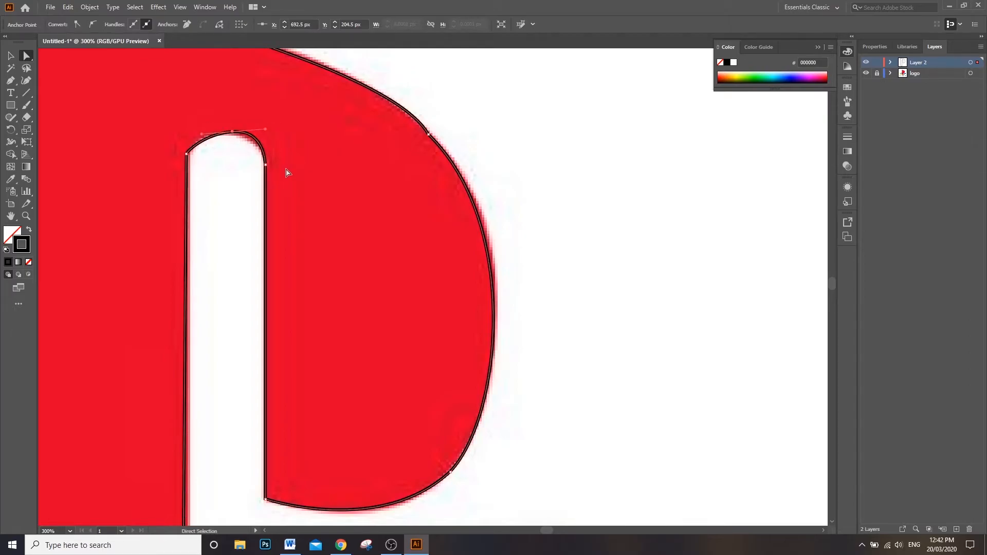
{"action": "left_click_drag", "start_coordinate": [204, 135], "coordinate": [192, 131]}
{"action": "scroll", "coordinate": [230, 140], "scroll_direction": "up", "scroll_amount": 4}
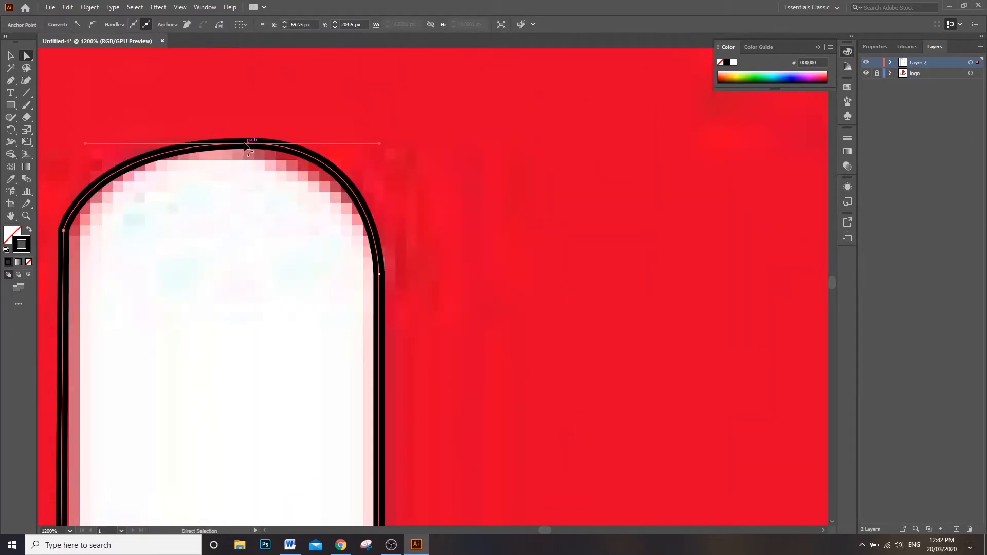
Step: Reposition the slot arch's top anchor at X 690.5 px, Y 204.5 px and readjust each handle separately to even out the arch
{"action": "left_click_drag", "start_coordinate": [247, 145], "coordinate": [226, 153]}
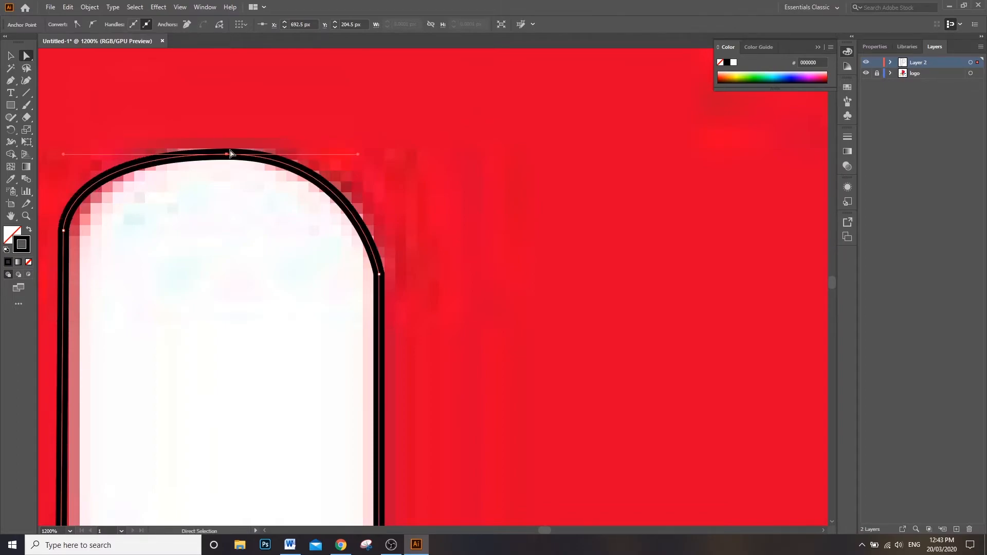
{"action": "mouse_move", "coordinate": [359, 154]}
{"action": "left_mouse_down"}
{"action": "mouse_move", "coordinate": [397, 151]}
{"action": "mouse_move", "coordinate": [390, 133]}
{"action": "left_mouse_up"}
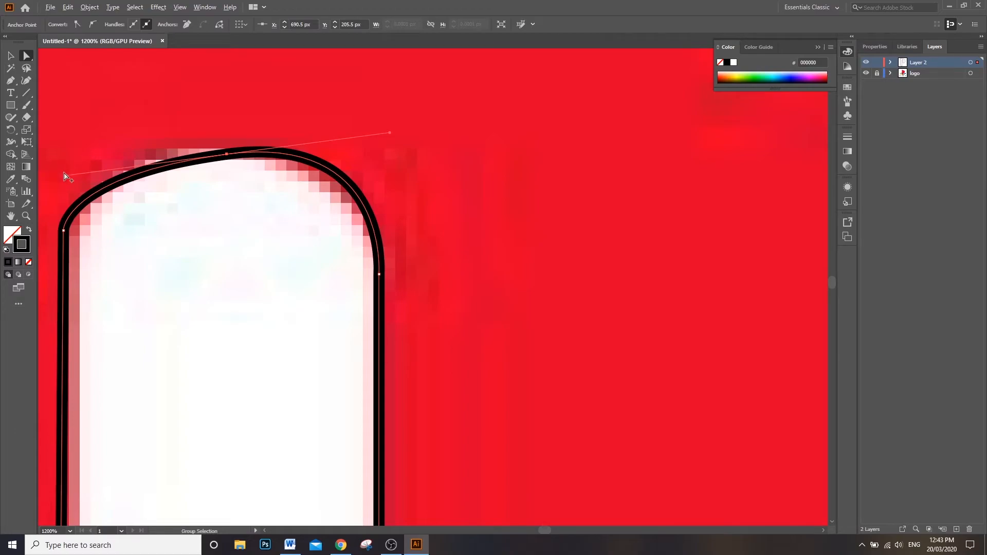
{"action": "left_click_drag", "start_coordinate": [64, 175], "coordinate": [76, 132]}
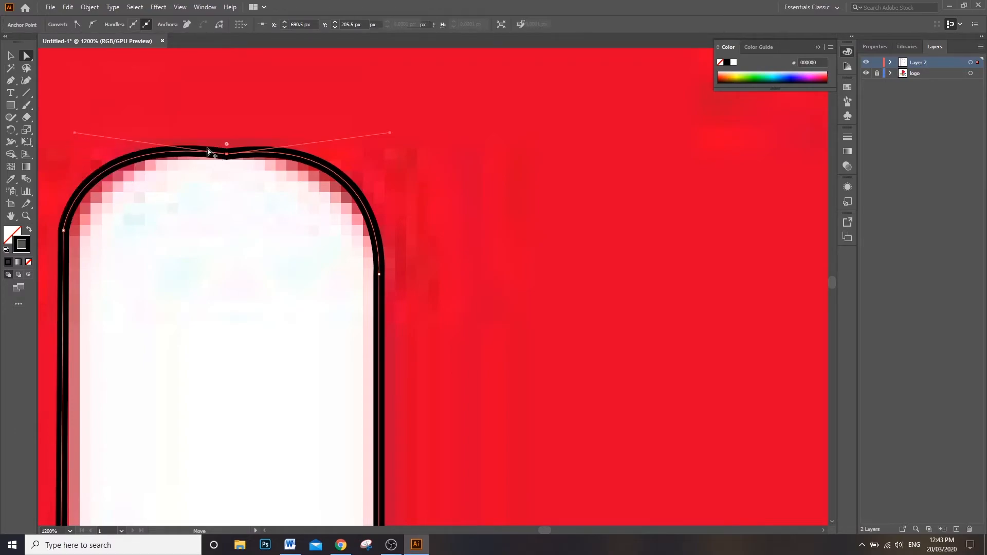
{"action": "left_click_drag", "start_coordinate": [227, 153], "coordinate": [227, 143]}
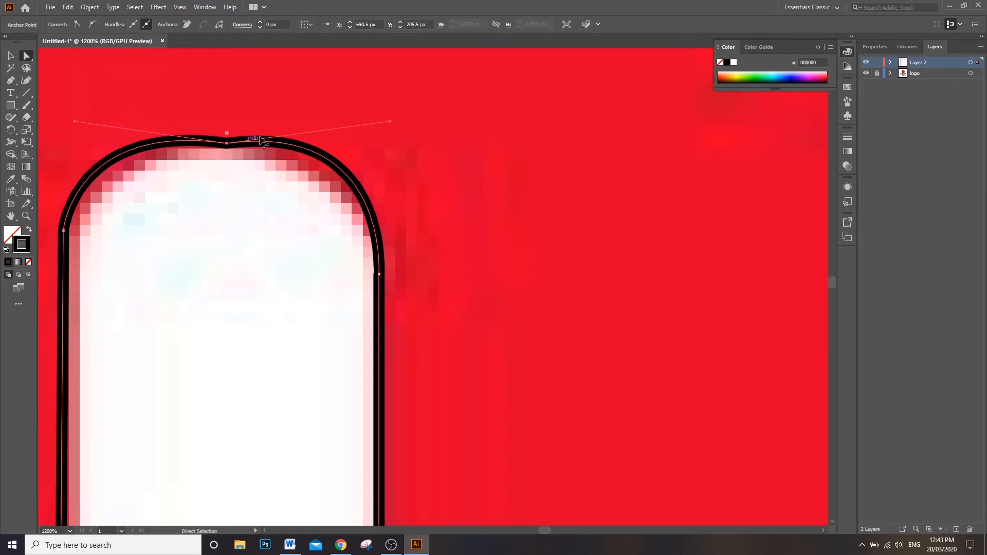
{"action": "left_click_drag", "start_coordinate": [390, 122], "coordinate": [390, 143]}
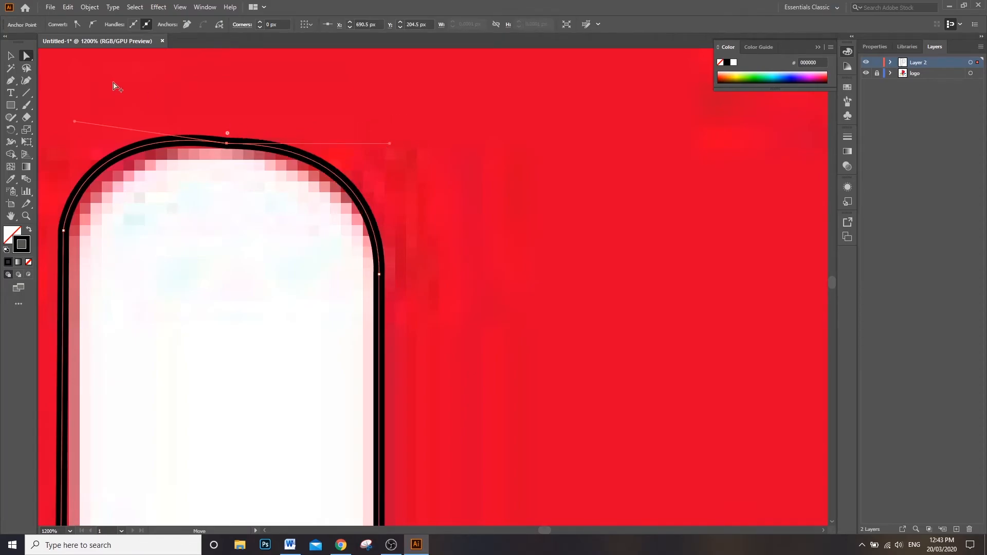
{"action": "left_click_drag", "start_coordinate": [75, 121], "coordinate": [75, 136]}
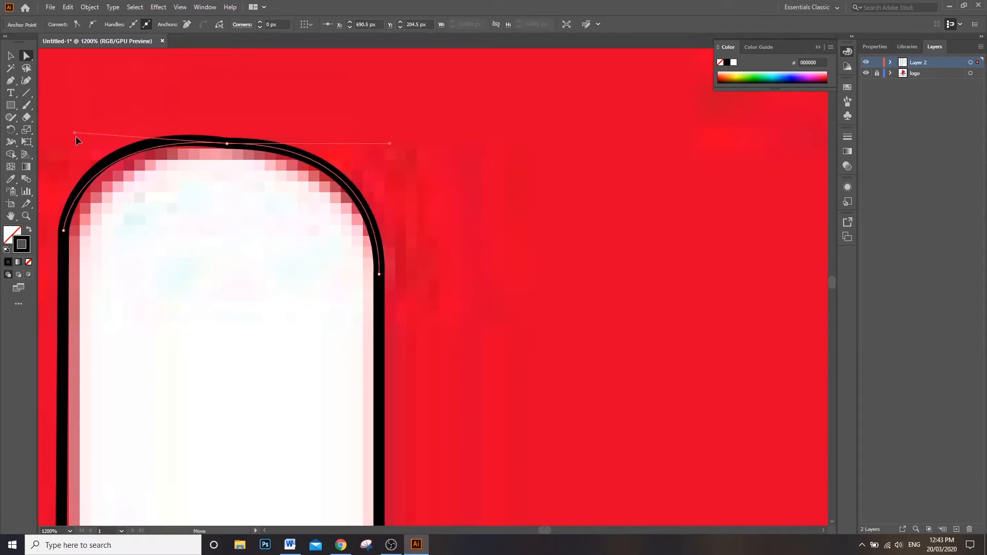
Step: Hide the logo layer and deselect the P outline to inspect the tracing alone, and show the logo again
{"action": "scroll", "coordinate": [278, 165], "scroll_direction": "down", "scroll_amount": 8}
{"action": "scroll", "coordinate": [290, 188], "scroll_direction": "up", "scroll_amount": 3}
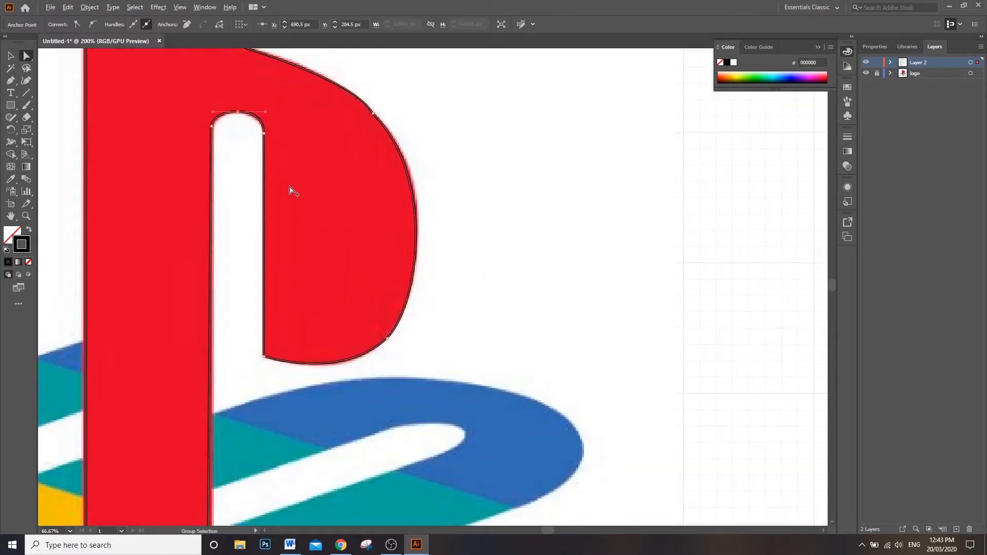
{"action": "left_click", "coordinate": [867, 73]}
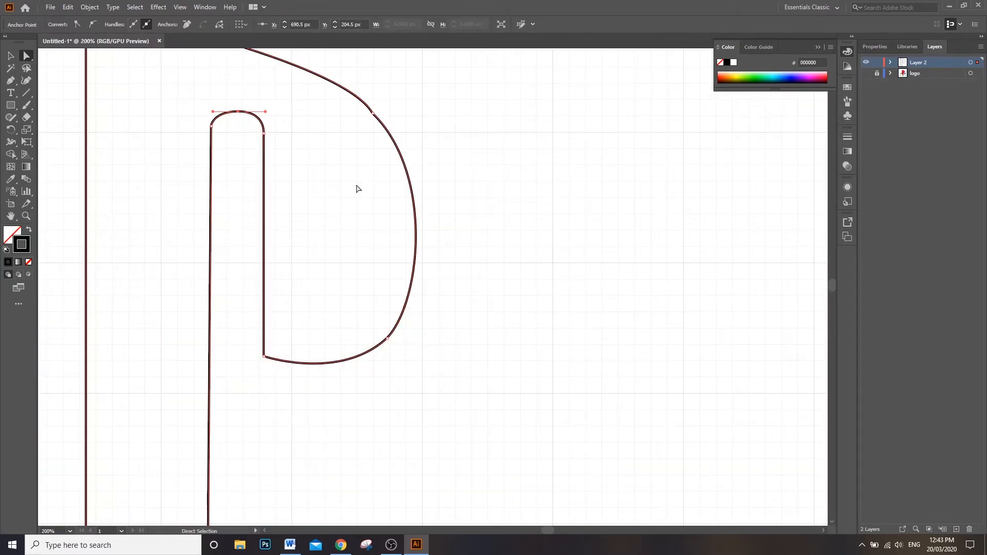
{"action": "scroll", "coordinate": [357, 188], "scroll_direction": "down", "scroll_amount": 3}
{"action": "left_click", "coordinate": [7, 55]}
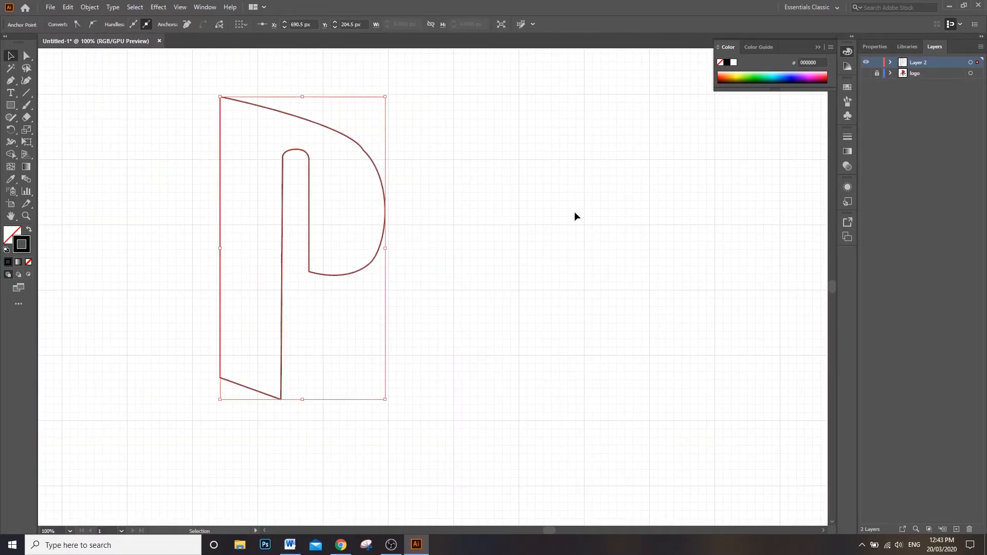
{"action": "left_click", "coordinate": [574, 211]}
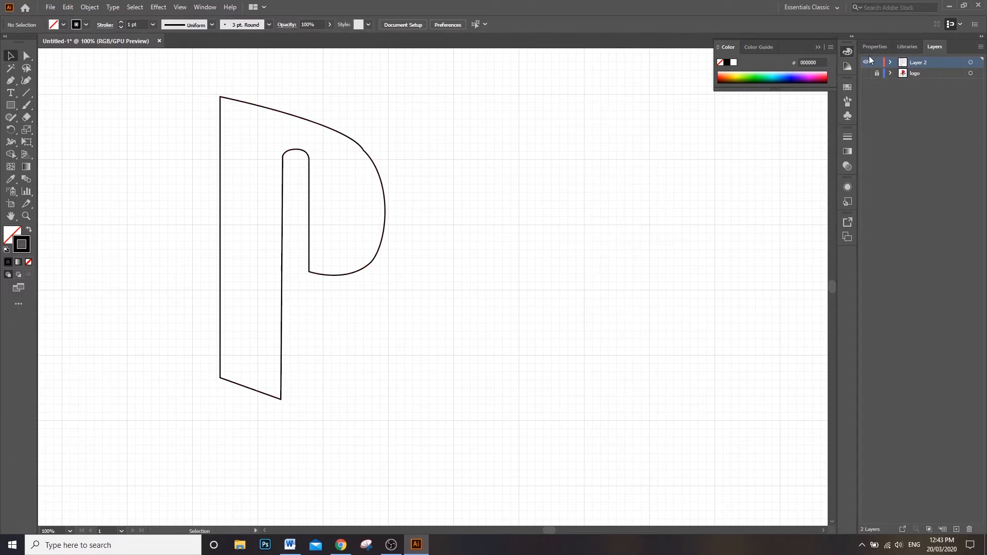
{"action": "left_click", "coordinate": [866, 73]}
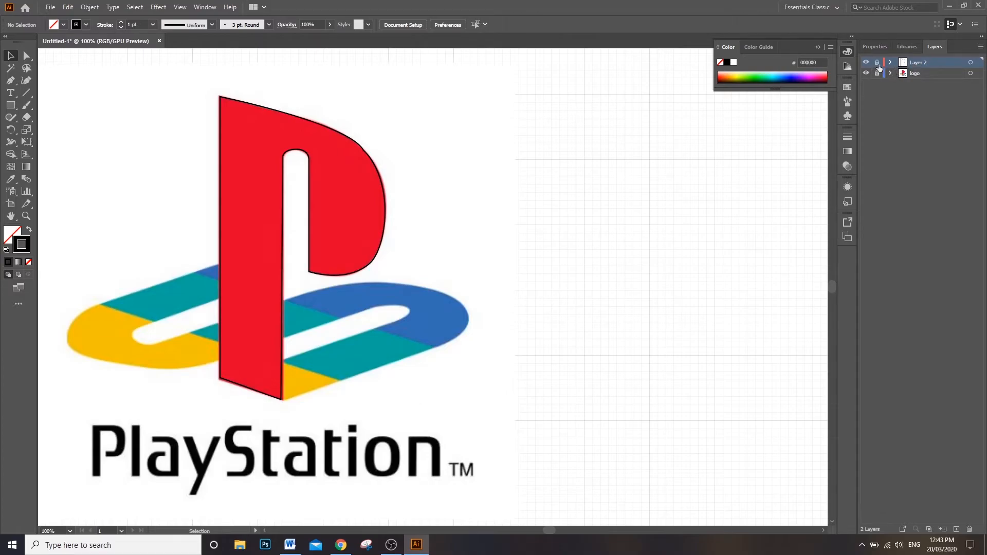
Step: Lock the traced outline's layer and rename it P, and create a new layer above it
{"action": "double_click", "coordinate": [918, 63]}
{"action": "type", "text": "P"}
{"action": "key", "text": "Return"}
{"action": "left_click", "coordinate": [957, 530]}
Step: Start the S outline with the Pen tool inside the P's stem, tracing its upper-left edge and curving around the yellow left bend to its underside
{"action": "scroll", "coordinate": [169, 240], "scroll_direction": "up", "scroll_amount": 2}
{"action": "scroll", "coordinate": [264, 244], "scroll_direction": "down", "scroll_amount": 1}
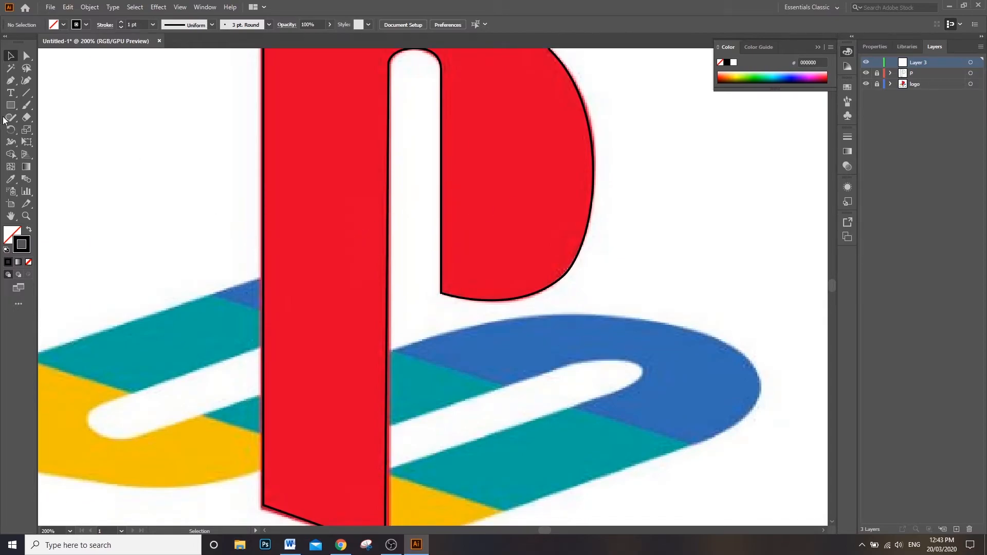
{"action": "left_click", "coordinate": [11, 80]}
{"action": "left_click", "coordinate": [305, 264]}
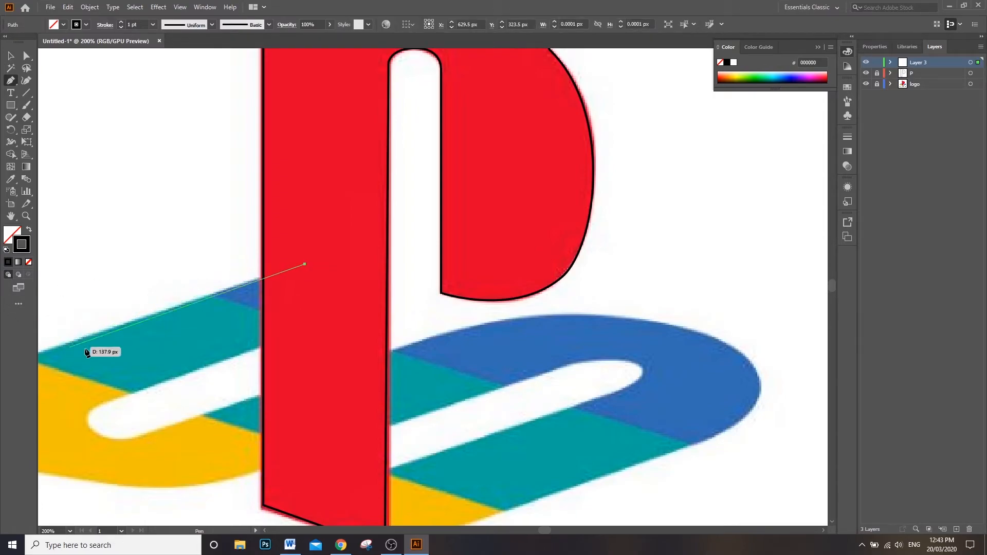
{"action": "scroll", "coordinate": [67, 346], "scroll_direction": "down", "scroll_amount": 1}
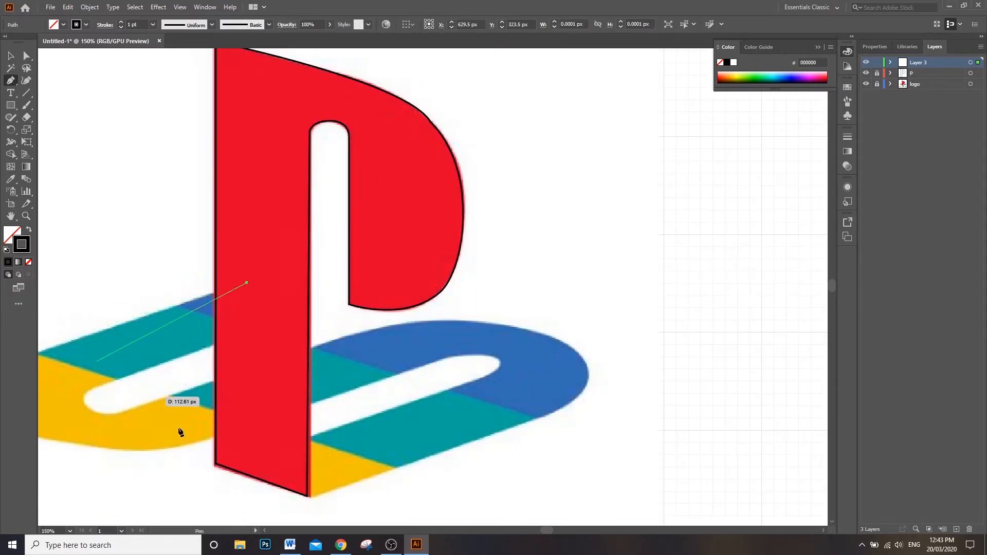
{"action": "left_click_drag", "start_coordinate": [551, 530], "coordinate": [544, 530]}
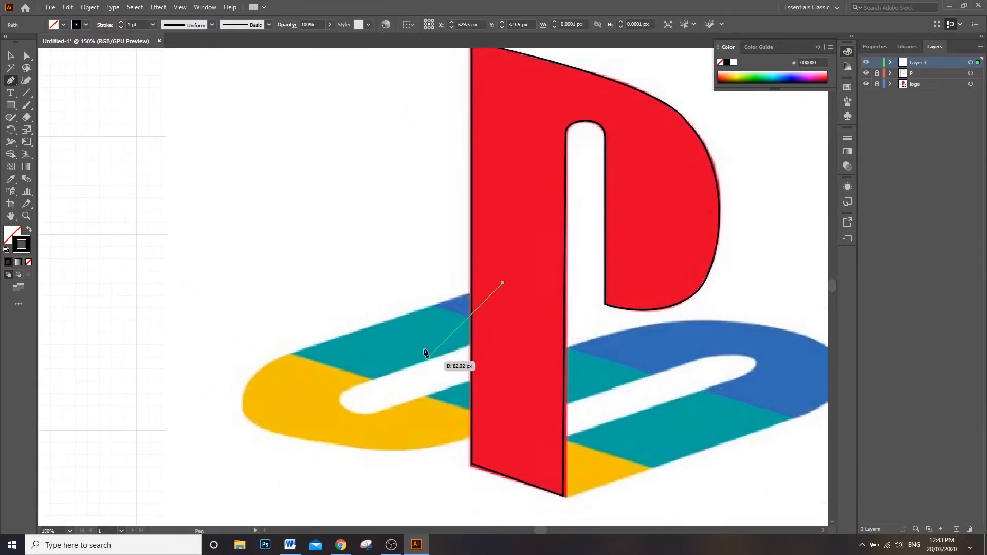
{"action": "left_click", "coordinate": [283, 357]}
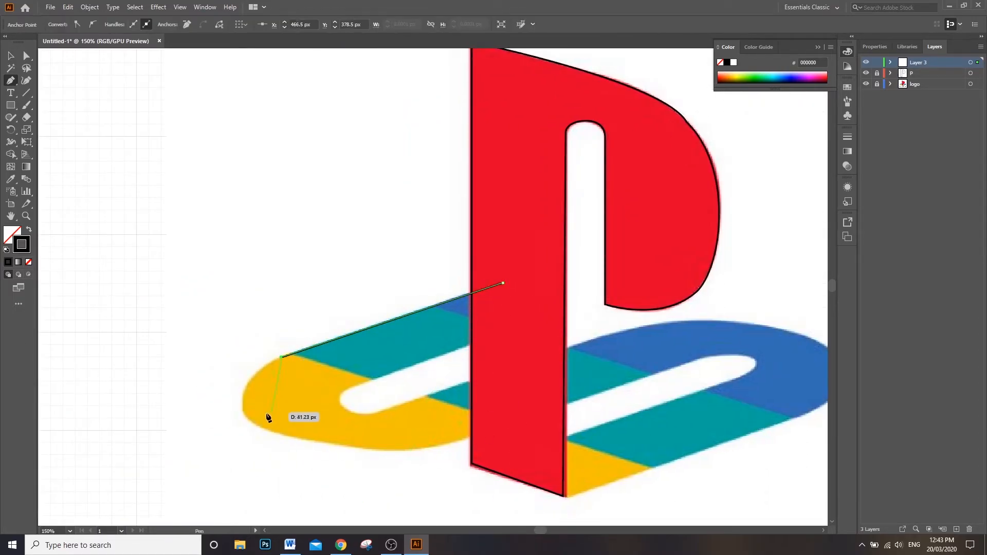
{"action": "left_click_drag", "start_coordinate": [265, 426], "coordinate": [321, 462]}
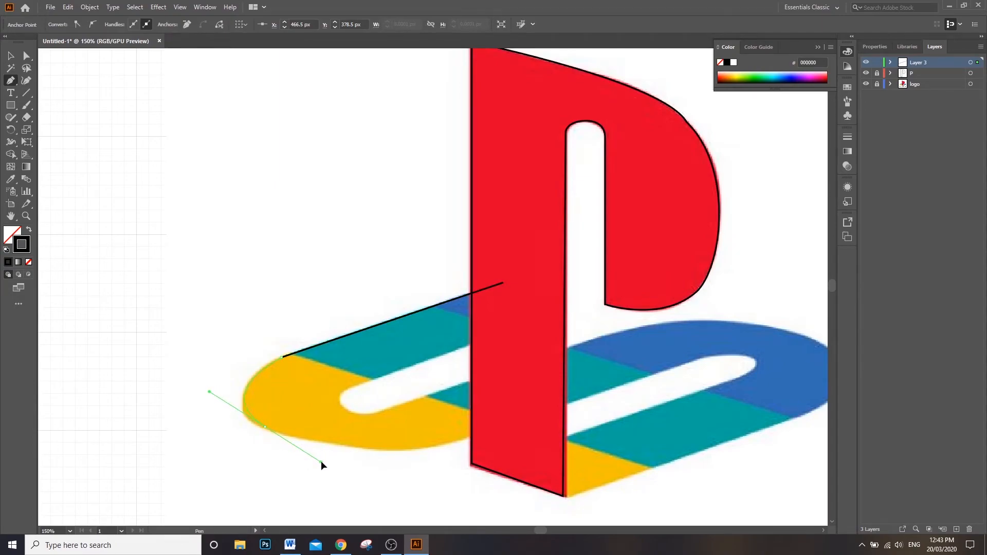
{"action": "left_click", "coordinate": [392, 452]}
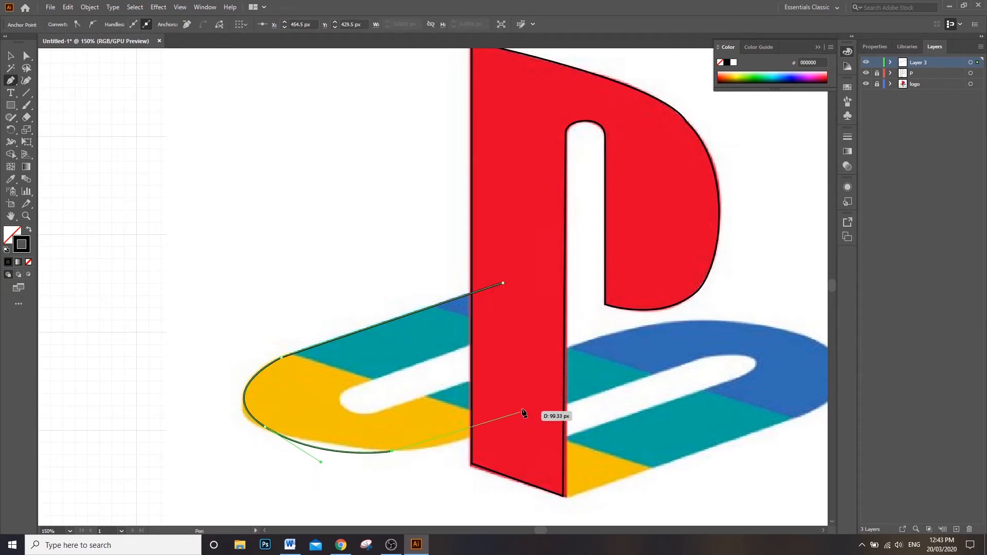
Step: Continue the S outline along and around the right slot, back to the P's two bottom corners, and up the teal arm's lower edge
{"action": "left_click", "coordinate": [696, 359]}
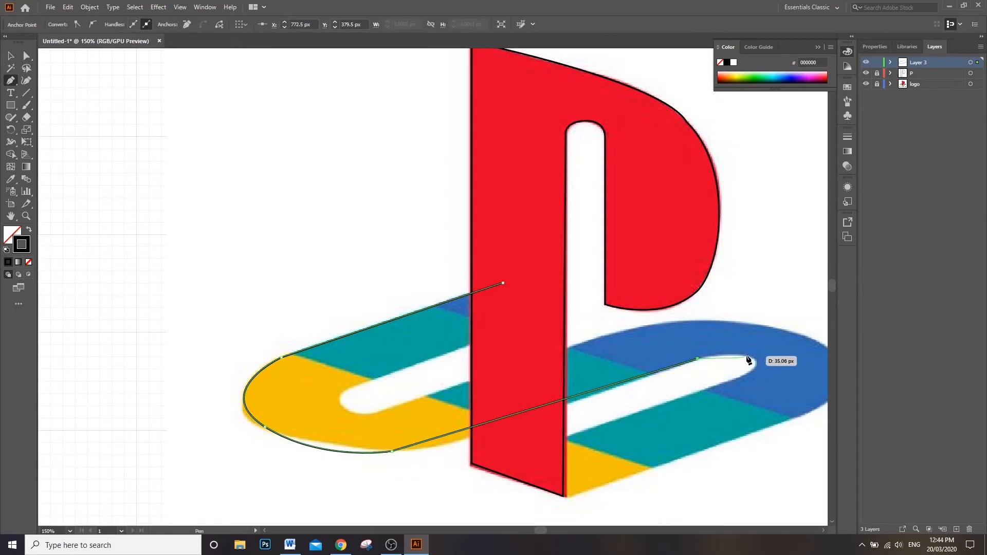
{"action": "left_click_drag", "start_coordinate": [749, 355], "coordinate": [760, 361]}
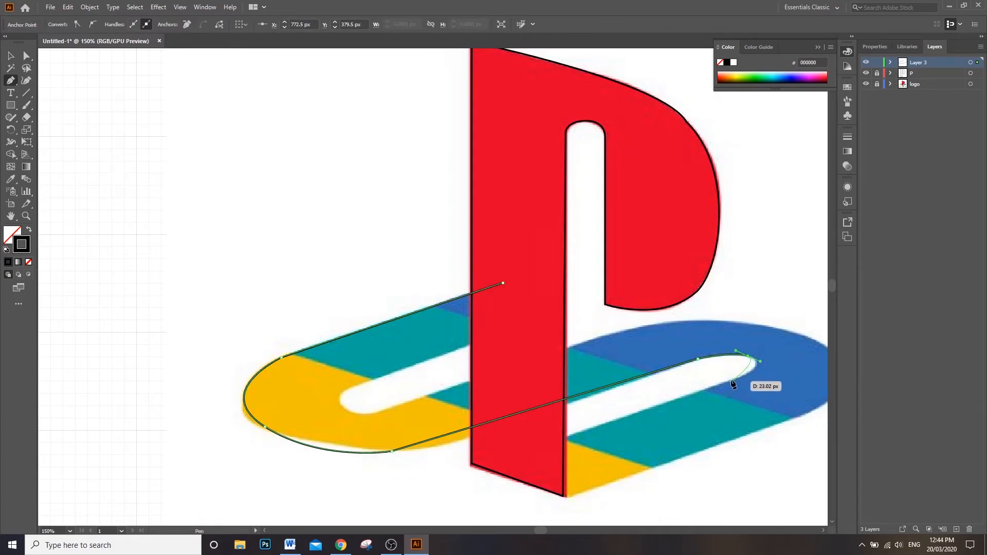
{"action": "left_click", "coordinate": [731, 380]}
{"action": "left_click", "coordinate": [473, 465]}
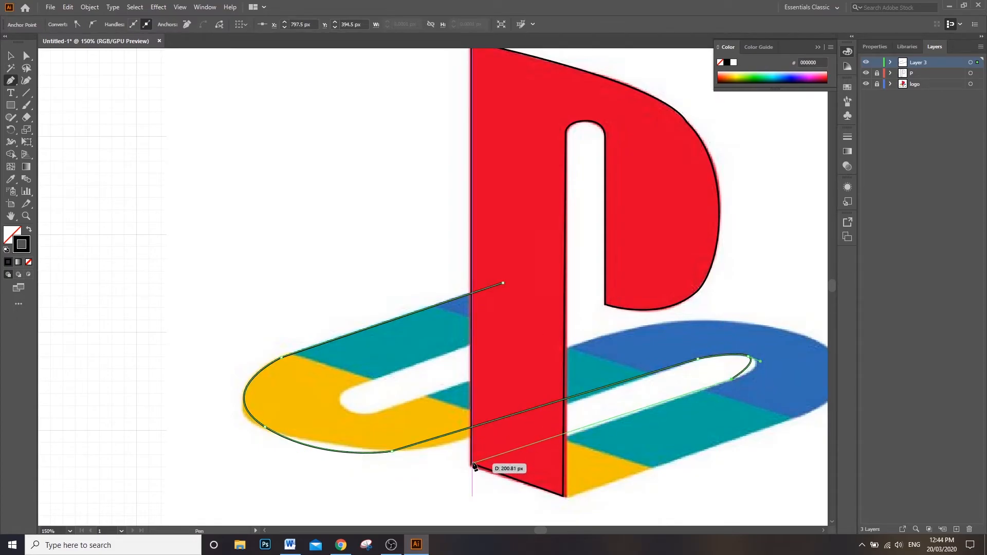
{"action": "left_click", "coordinate": [565, 497]}
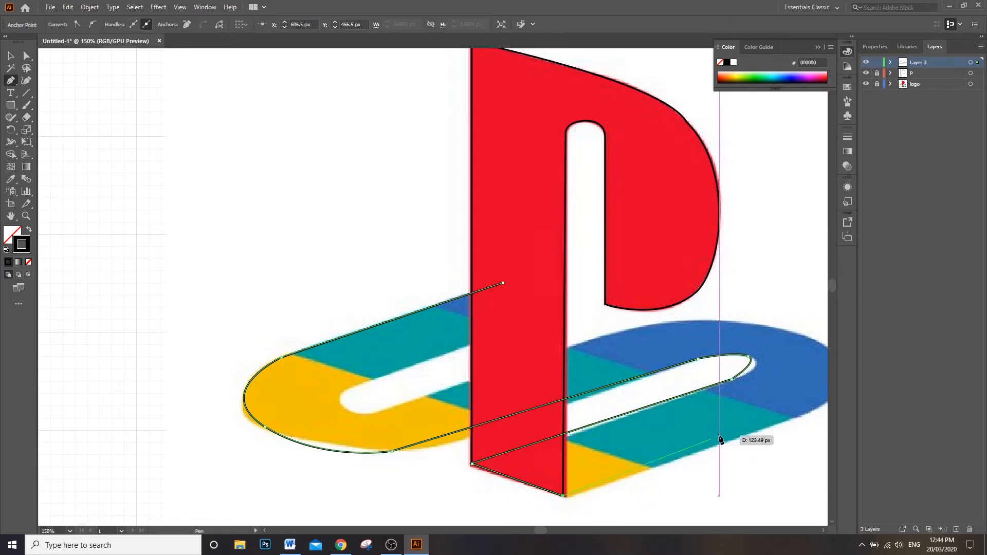
{"action": "left_click", "coordinate": [796, 413]}
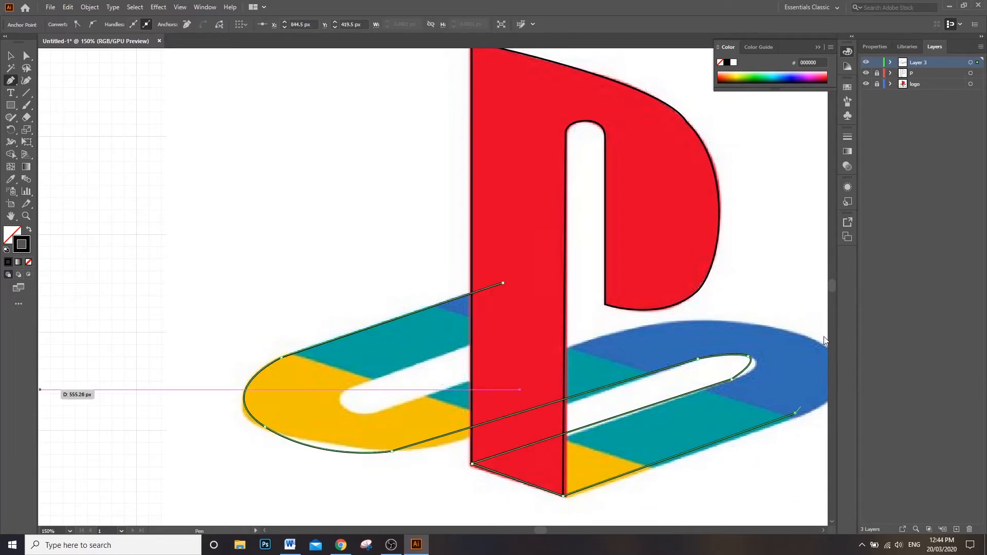
Step: Curve the S outline around the blue right bend, trace the left slot's rounded end, and close the path at its starting anchor
{"action": "left_click_drag", "start_coordinate": [796, 336], "coordinate": [713, 286]}
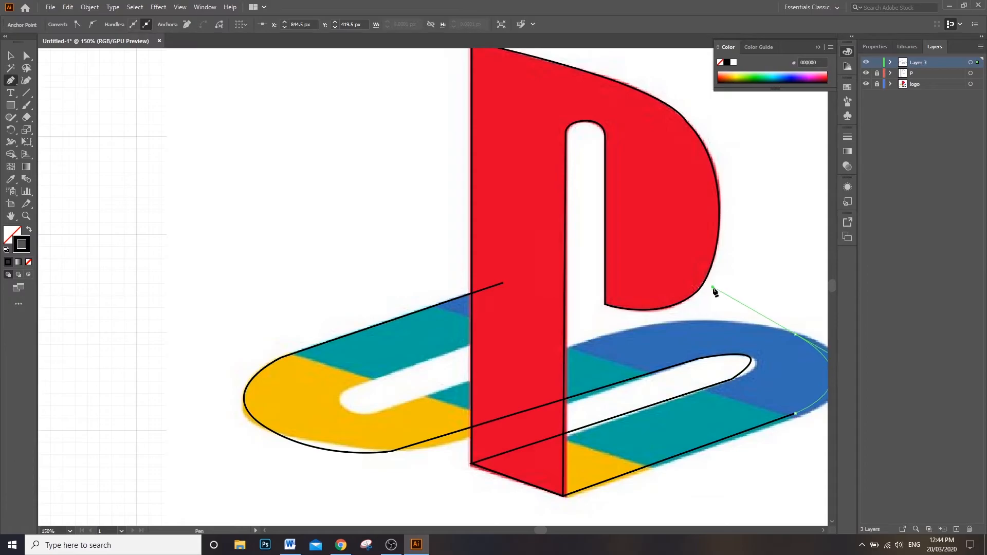
{"action": "left_click", "coordinate": [595, 341]}
{"action": "left_click_drag", "start_coordinate": [389, 409], "coordinate": [322, 396]}
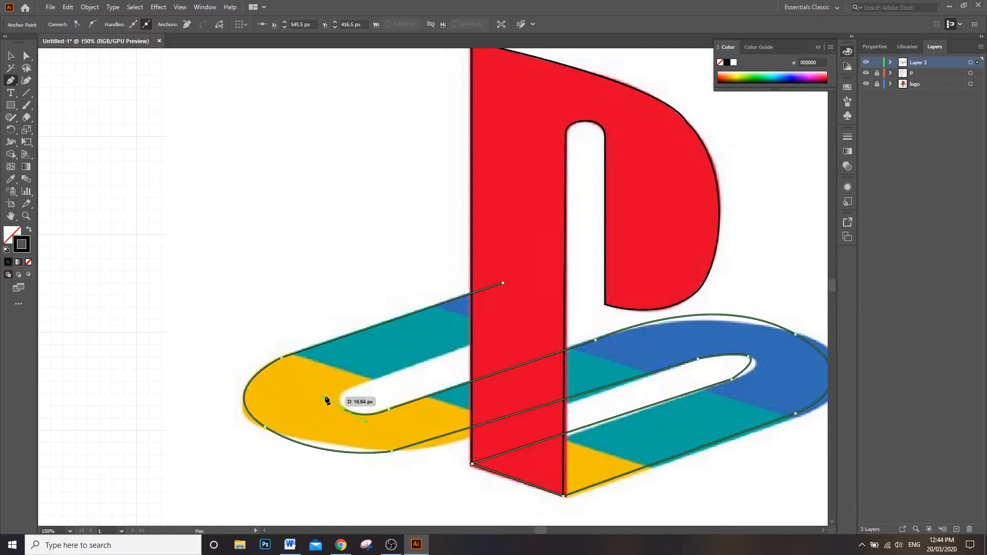
{"action": "left_click", "coordinate": [352, 384]}
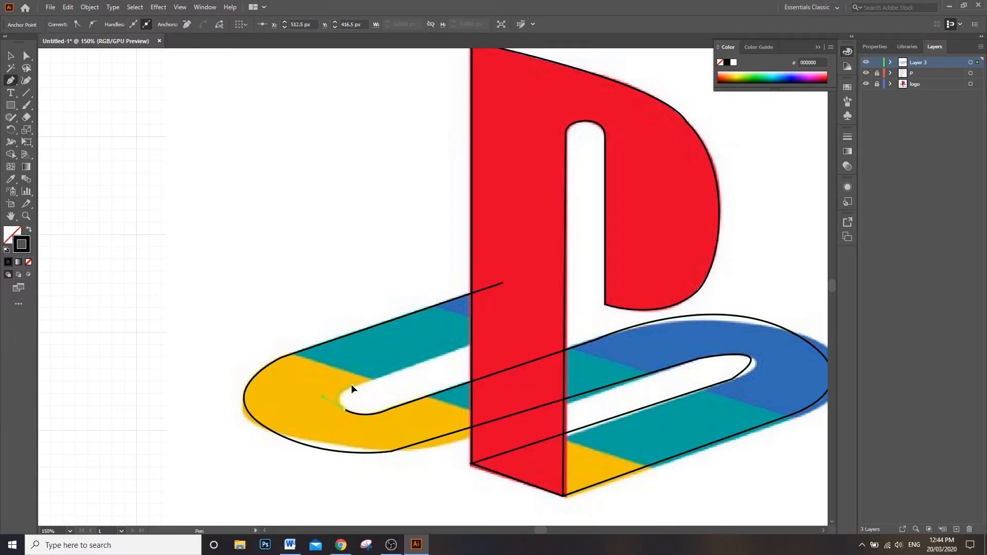
{"action": "left_click", "coordinate": [528, 325]}
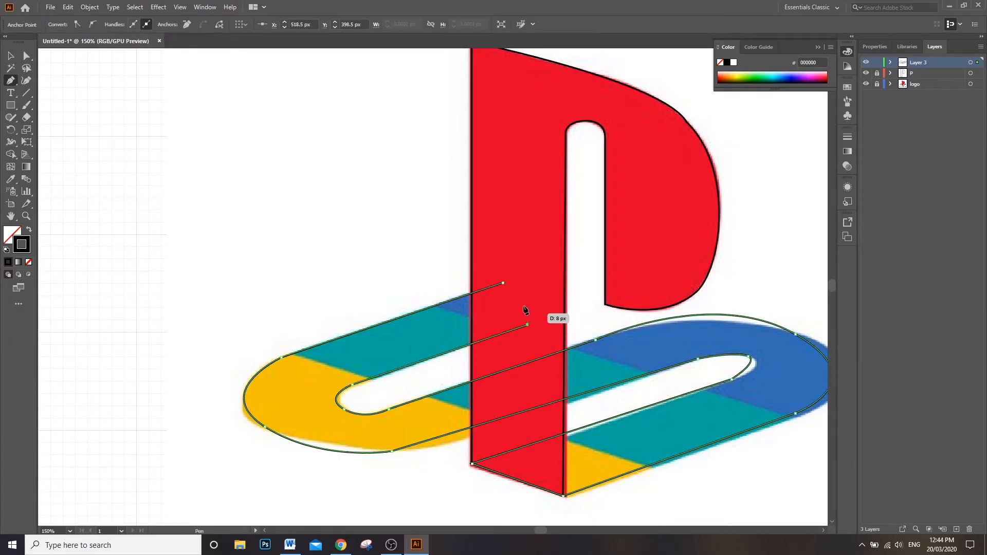
{"action": "left_click", "coordinate": [503, 283]}
Step: Move the S's lower-left underside anchor to X 576.5 px, Y 444.5 px and adjust the bend's handles to fit the yellow curve
{"action": "left_click", "coordinate": [27, 56]}
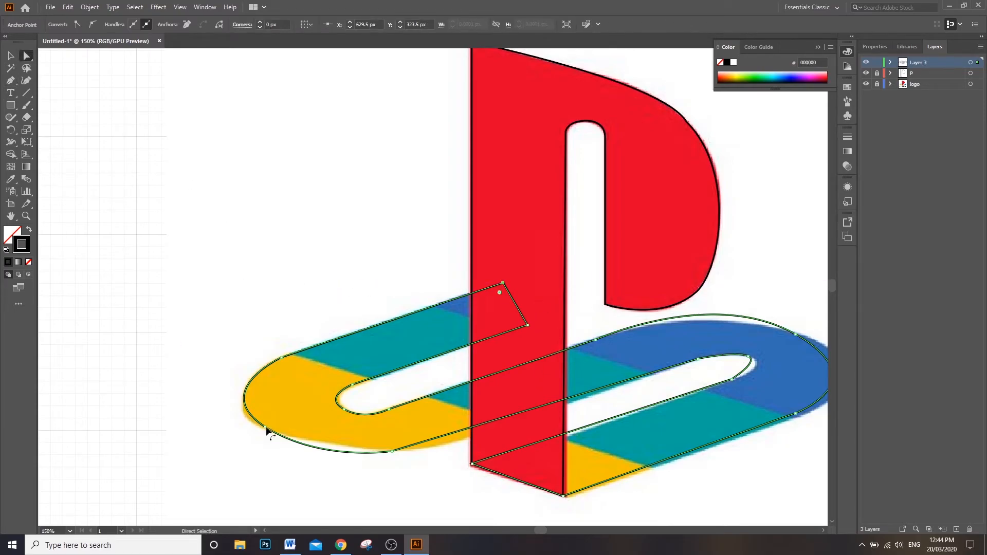
{"action": "left_click_drag", "start_coordinate": [266, 427], "coordinate": [316, 462]}
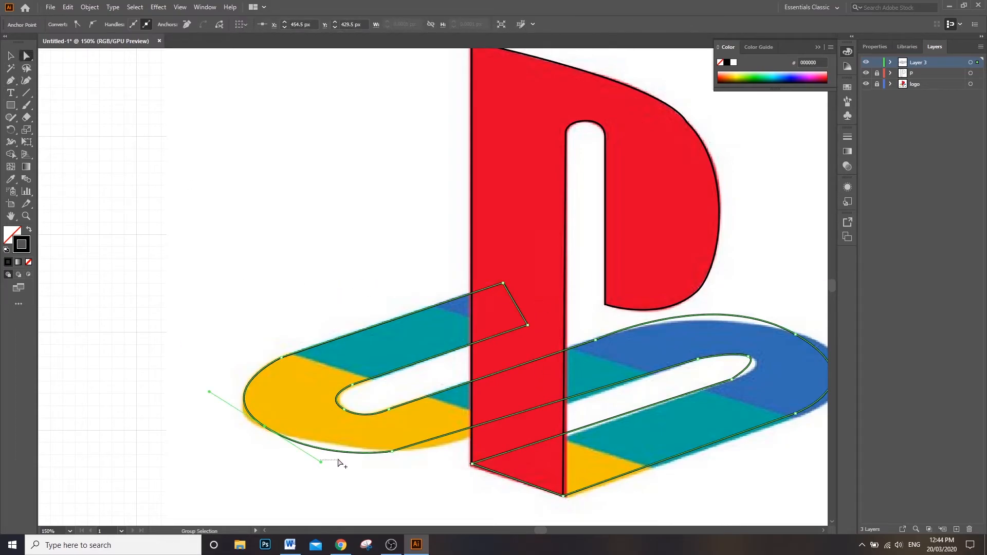
{"action": "left_click", "coordinate": [319, 453]}
{"action": "left_click_drag", "start_coordinate": [262, 429], "coordinate": [431, 447]}
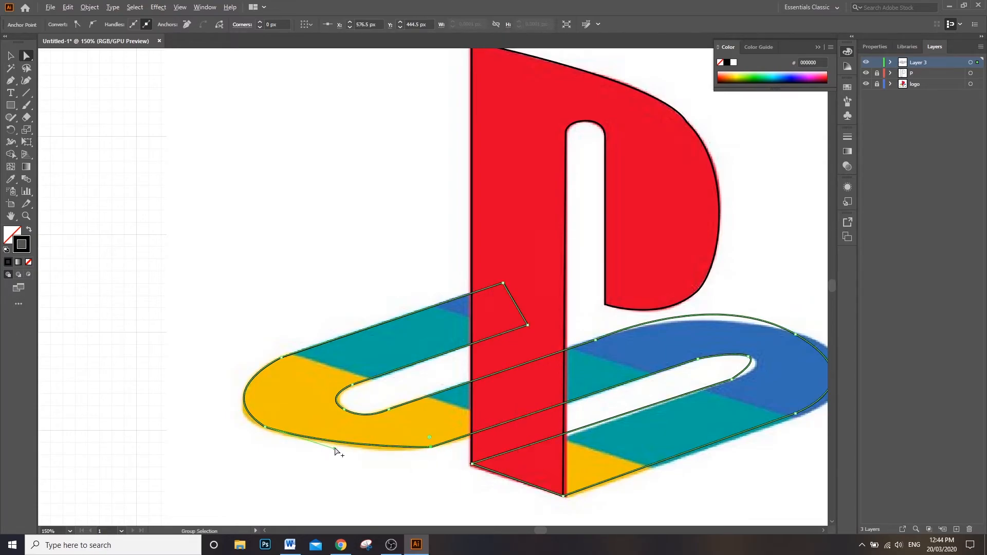
{"action": "left_click_drag", "start_coordinate": [335, 450], "coordinate": [354, 465]}
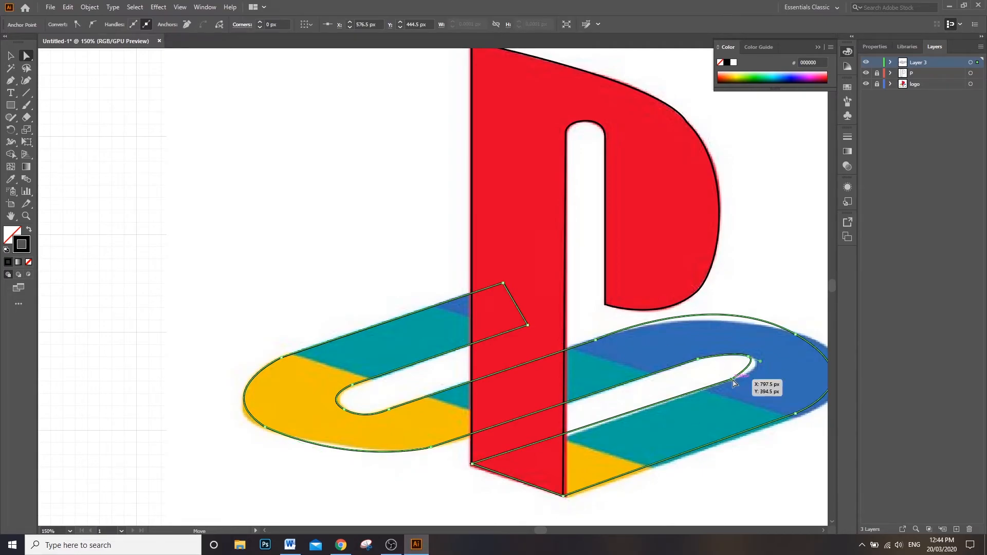
Step: Move the right slot's lower anchor to X 806.5 px, Y 391.5 px and the blue bend's anchor to X 853.5 px, Y 362.5 px, reshaping their curves
{"action": "left_click_drag", "start_coordinate": [735, 377], "coordinate": [768, 365]}
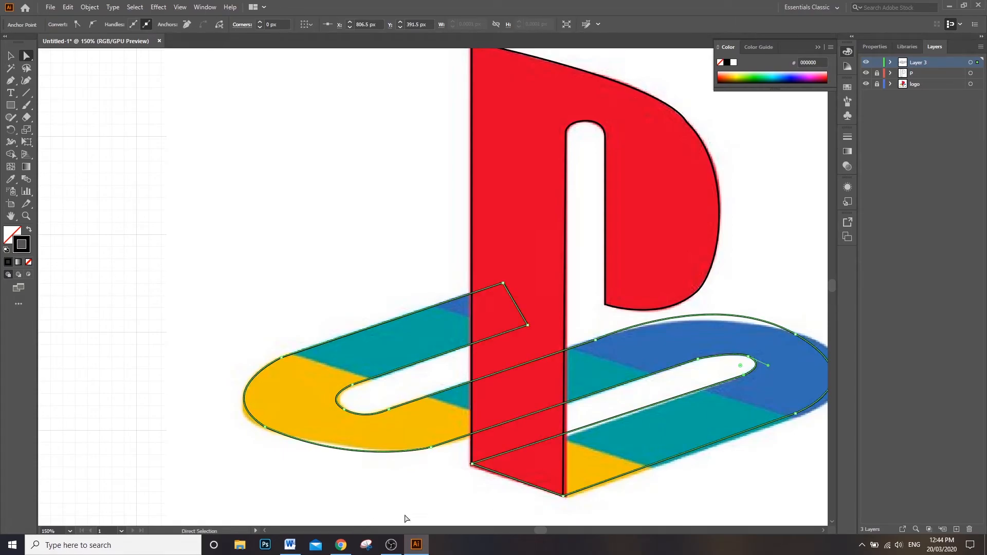
{"action": "left_click_drag", "start_coordinate": [545, 530], "coordinate": [550, 528]}
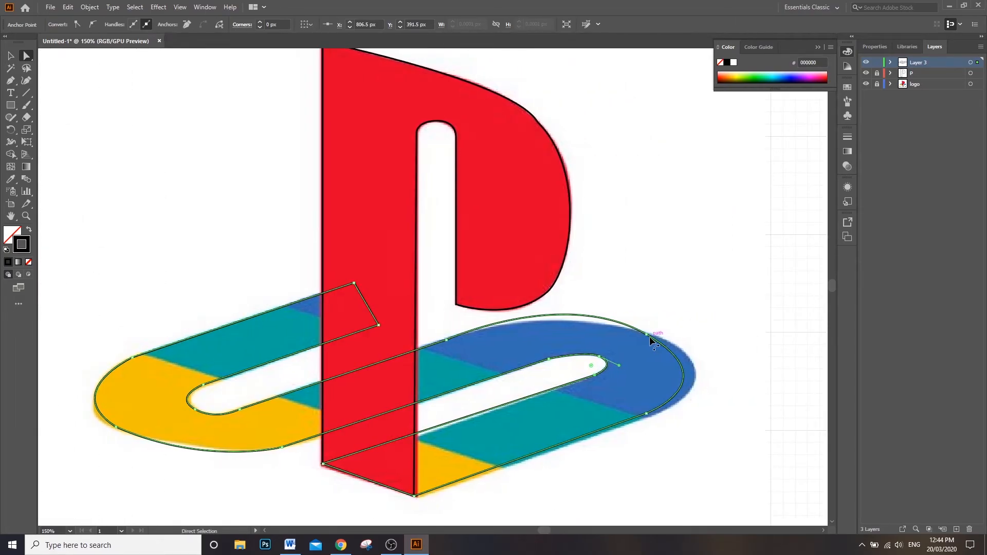
{"action": "left_click_drag", "start_coordinate": [646, 335], "coordinate": [659, 336]}
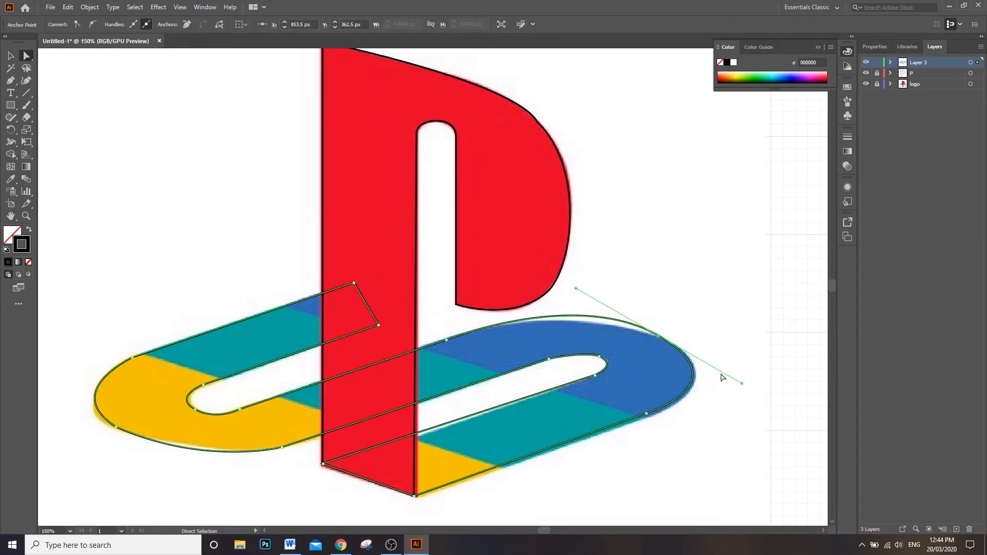
{"action": "left_click_drag", "start_coordinate": [576, 289], "coordinate": [532, 303]}
{"action": "left_click", "coordinate": [693, 434]}
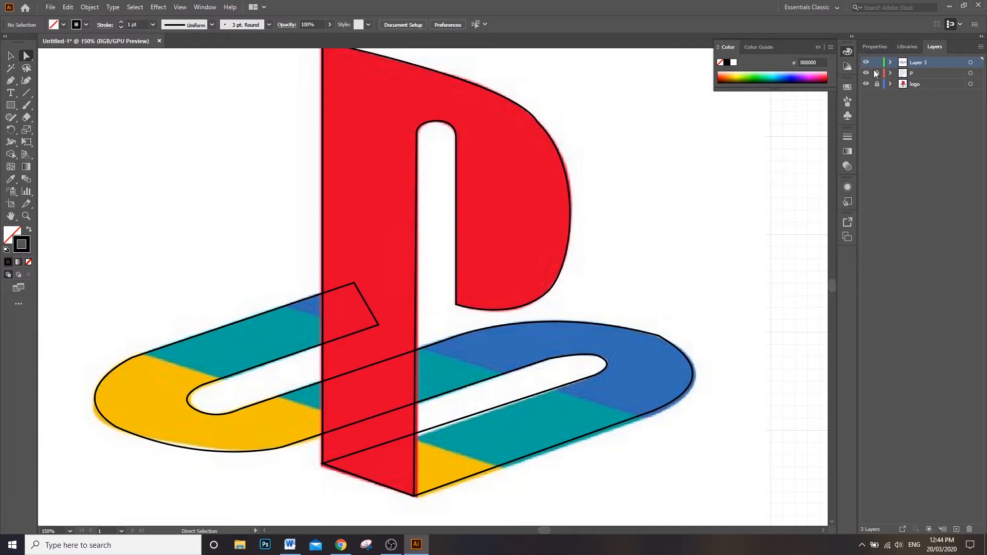
Step: Rename the layer holding the new outline S
{"action": "double_click", "coordinate": [915, 63]}
{"action": "type", "text": "S"}
{"action": "key", "text": "Return"}
Step: Hide the logo layer to check the S and P outlines separately, leave the P layer hidden, and show the logo again
{"action": "left_click", "coordinate": [867, 84]}
{"action": "left_click", "coordinate": [868, 61]}
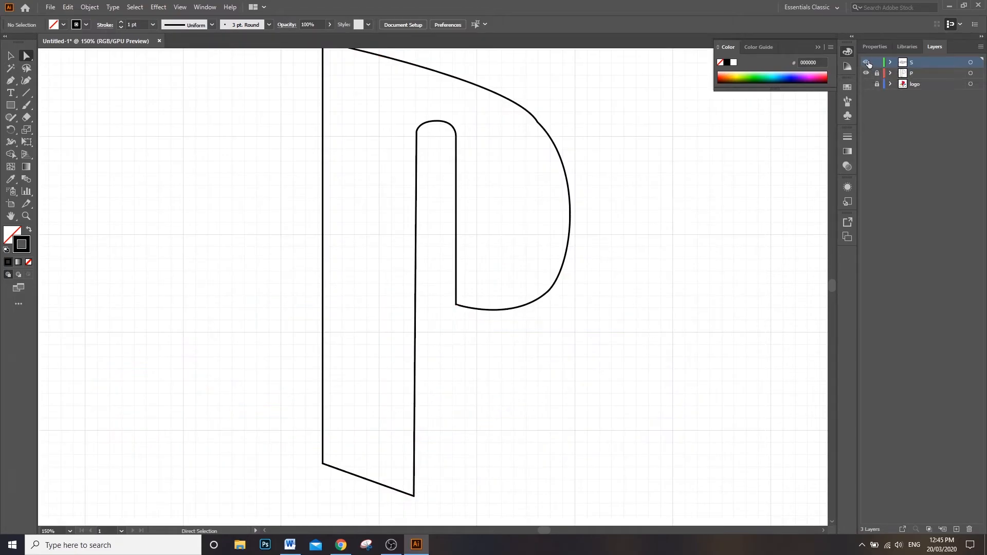
{"action": "left_click", "coordinate": [868, 61]}
{"action": "left_click", "coordinate": [867, 73]}
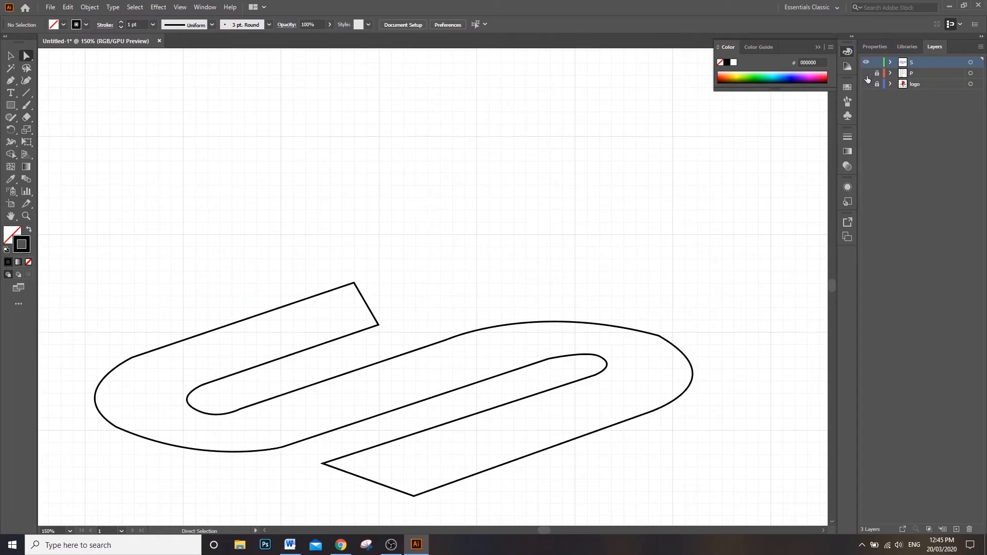
{"action": "left_click", "coordinate": [867, 84]}
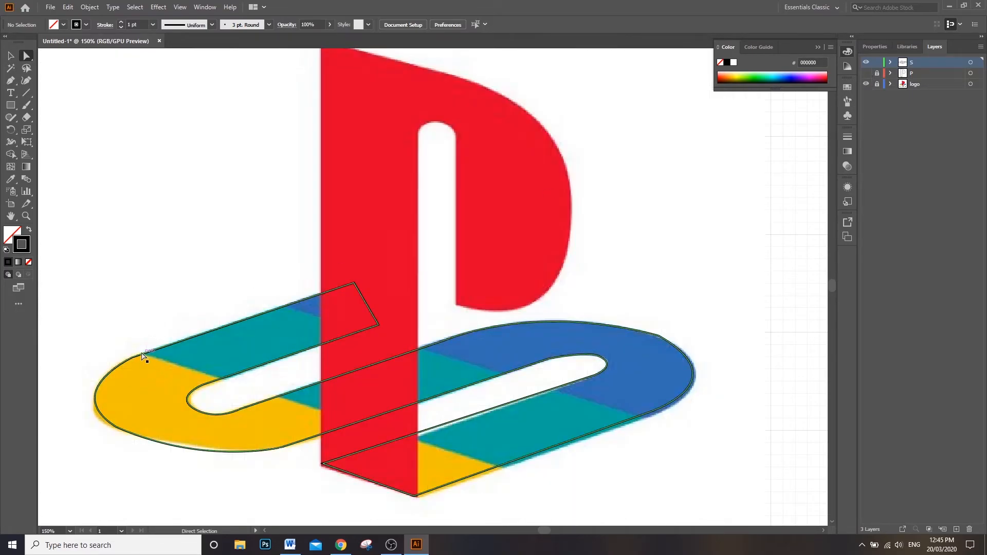
Step: Draw a straight dividing line across the S's upper-left arm along the boundary between its teal and yellow bands
{"action": "left_click", "coordinate": [11, 82]}
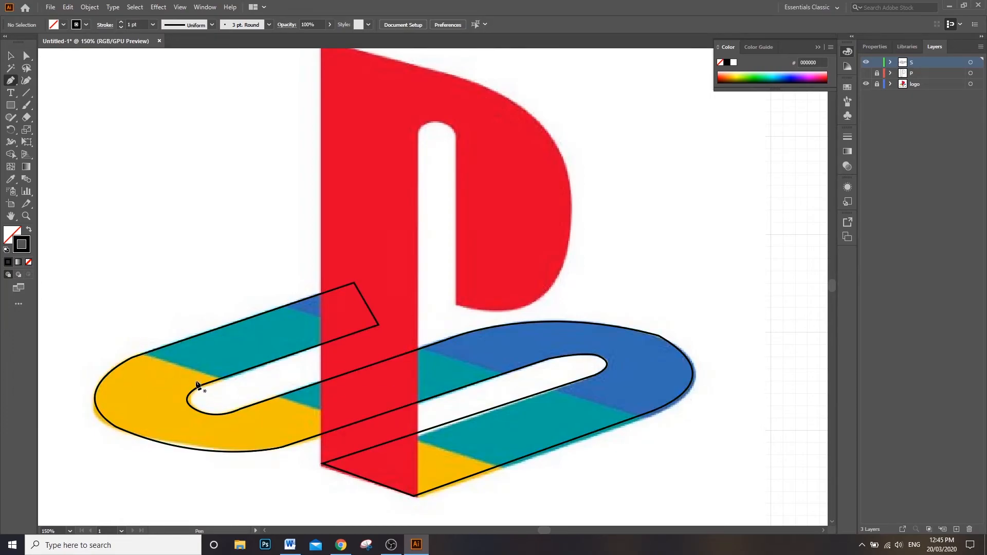
{"action": "left_click", "coordinate": [144, 356]}
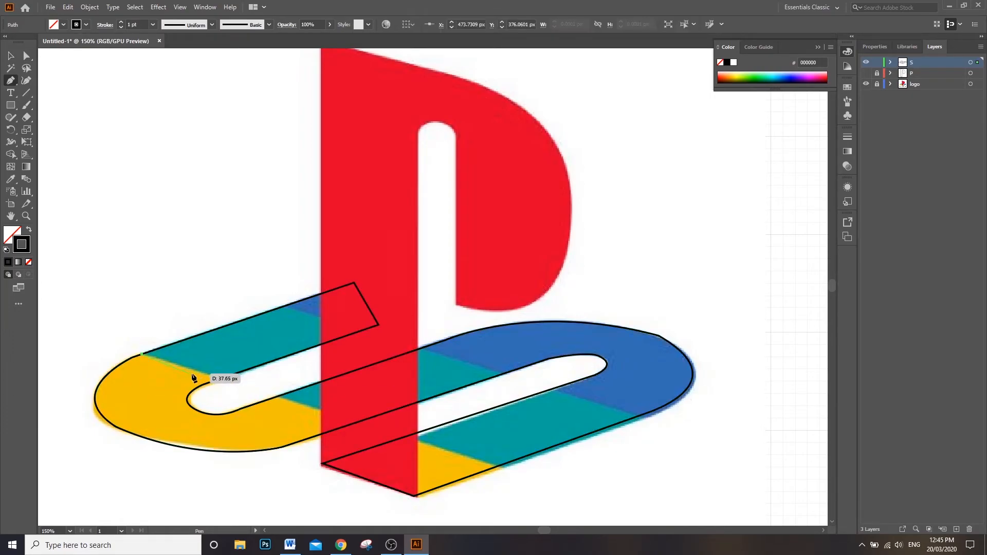
{"action": "left_click", "coordinate": [220, 379]}
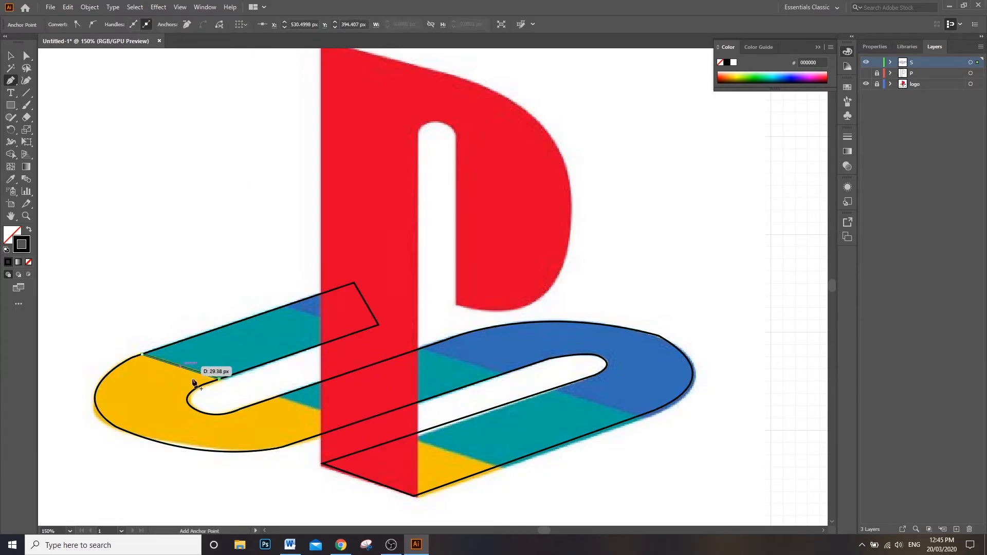
{"action": "key", "text": "Escape"}
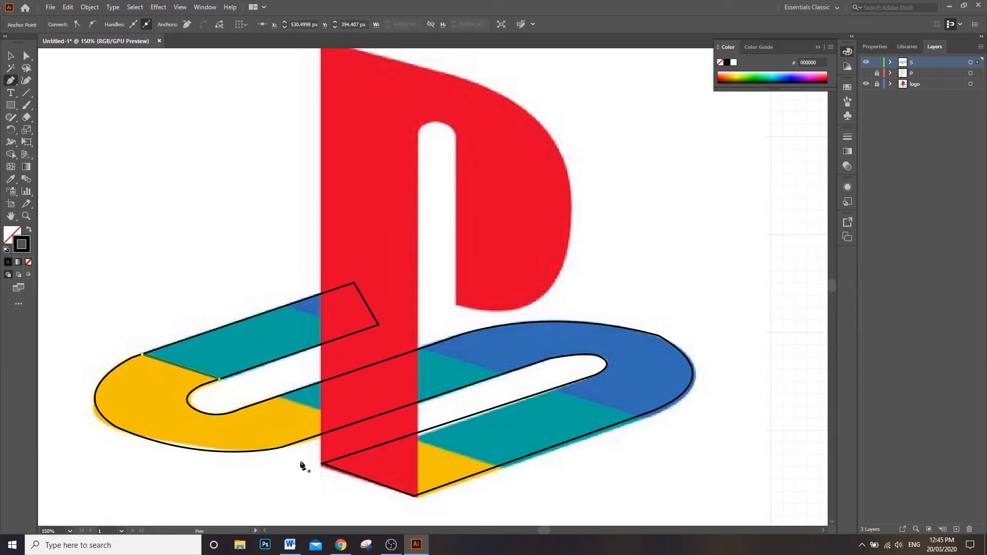
Step: Draw dividing lines along the teal-yellow boundaries across the S's middle arm and its lower-right arm beside the P's foot
{"action": "left_click", "coordinate": [278, 397]}
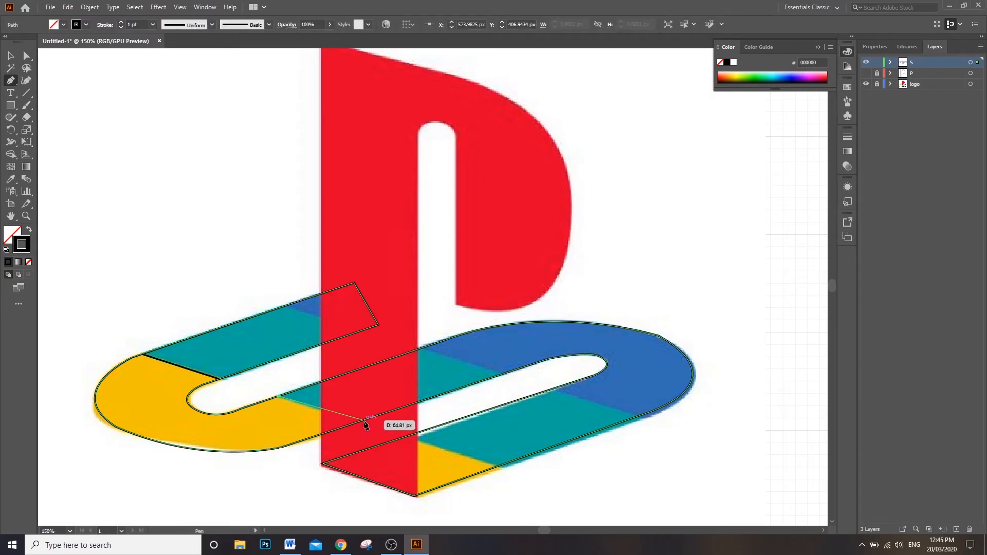
{"action": "left_click", "coordinate": [363, 420]}
{"action": "key", "text": "Escape"}
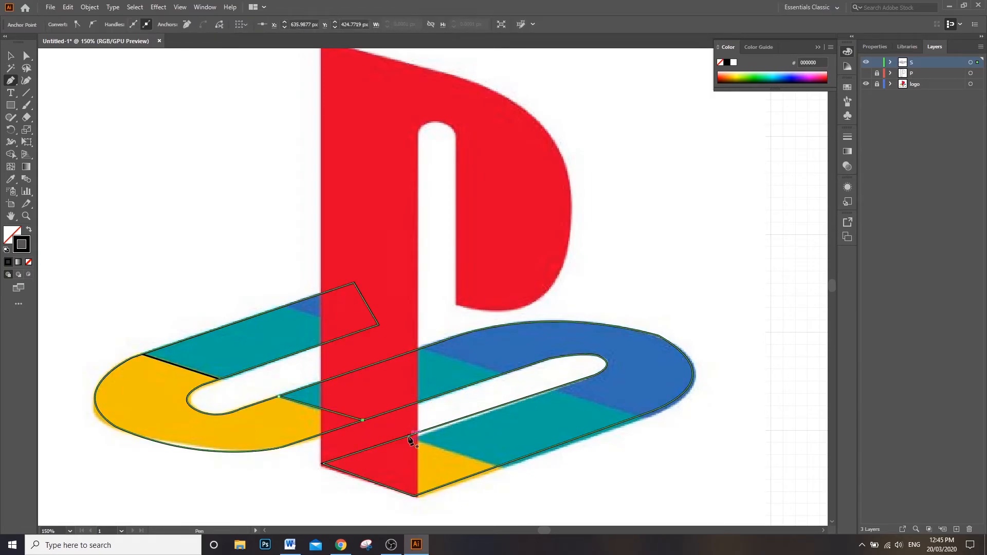
{"action": "left_click", "coordinate": [406, 436]}
{"action": "left_click", "coordinate": [497, 467]}
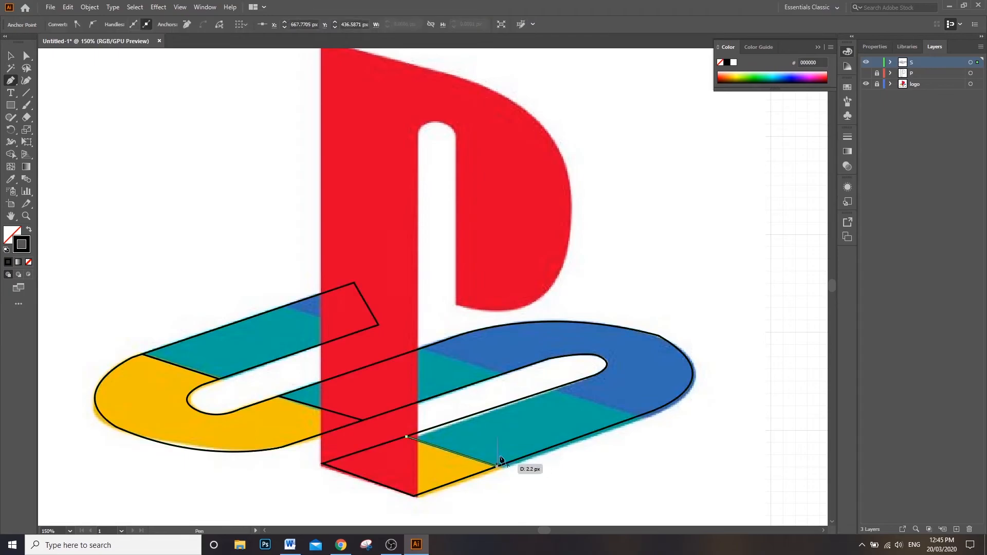
Step: Draw straight dividing lines along the teal-blue boundaries across the S's lower-right arm and its middle arm
{"action": "key", "text": "Escape"}
{"action": "left_click", "coordinate": [551, 390]}
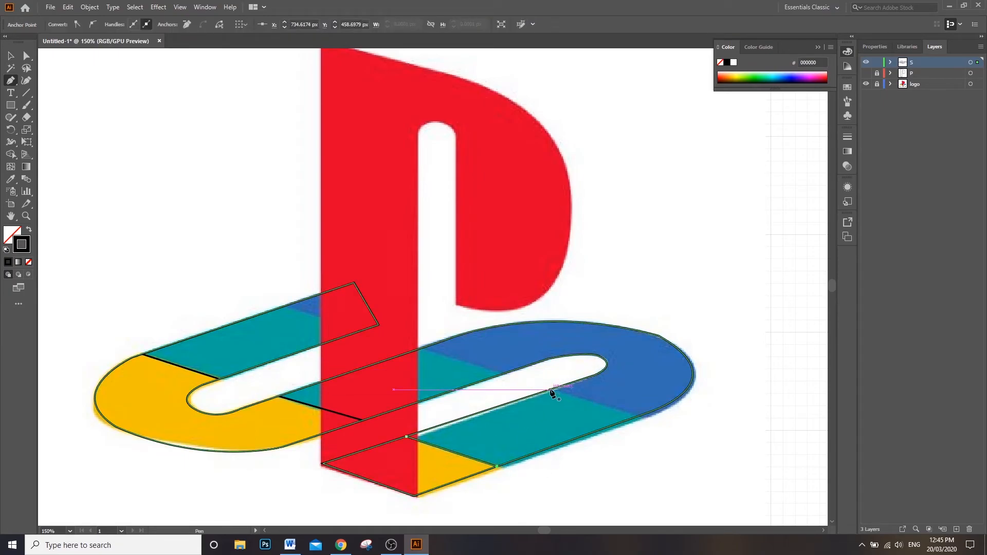
{"action": "left_click", "coordinate": [638, 416]}
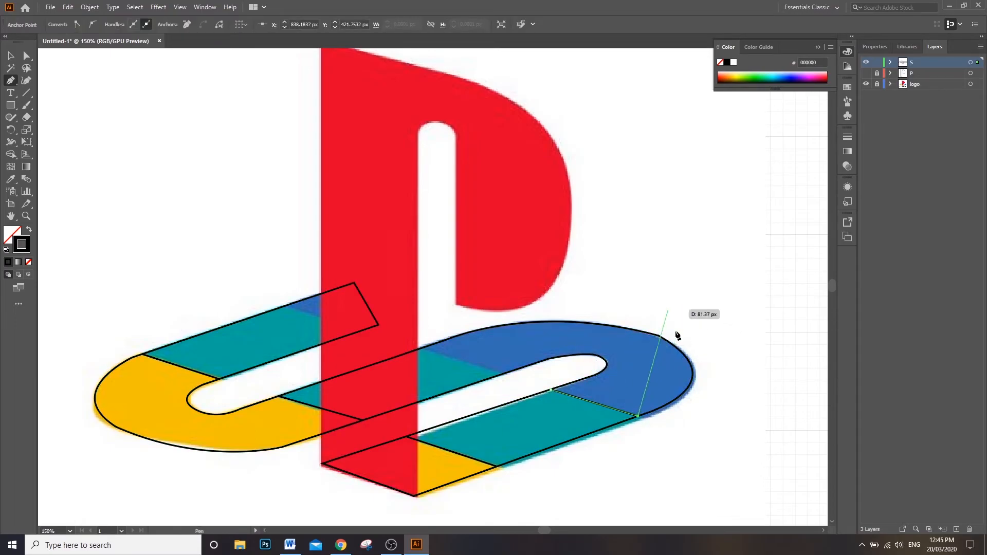
{"action": "key", "text": "Escape"}
{"action": "left_click", "coordinate": [423, 349]}
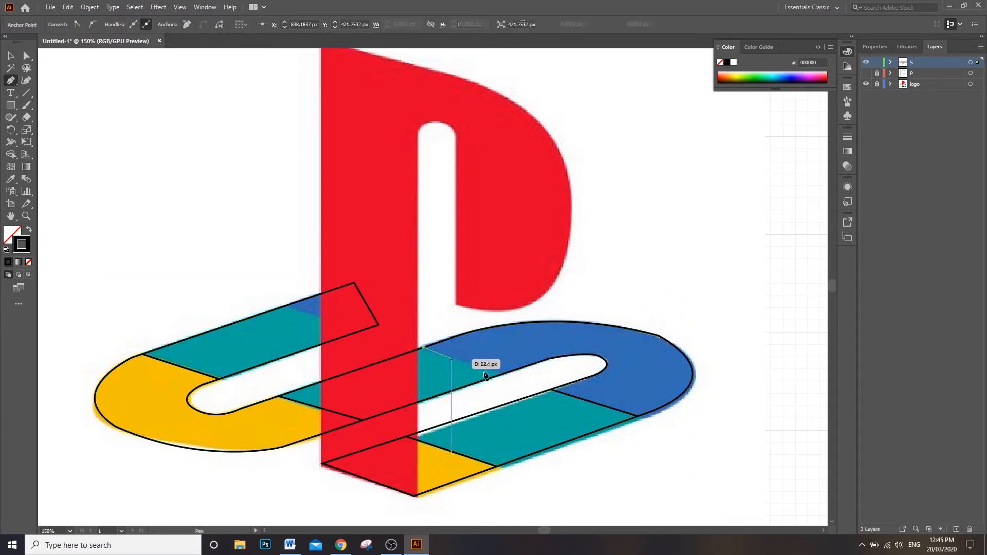
{"action": "left_click", "coordinate": [502, 374]}
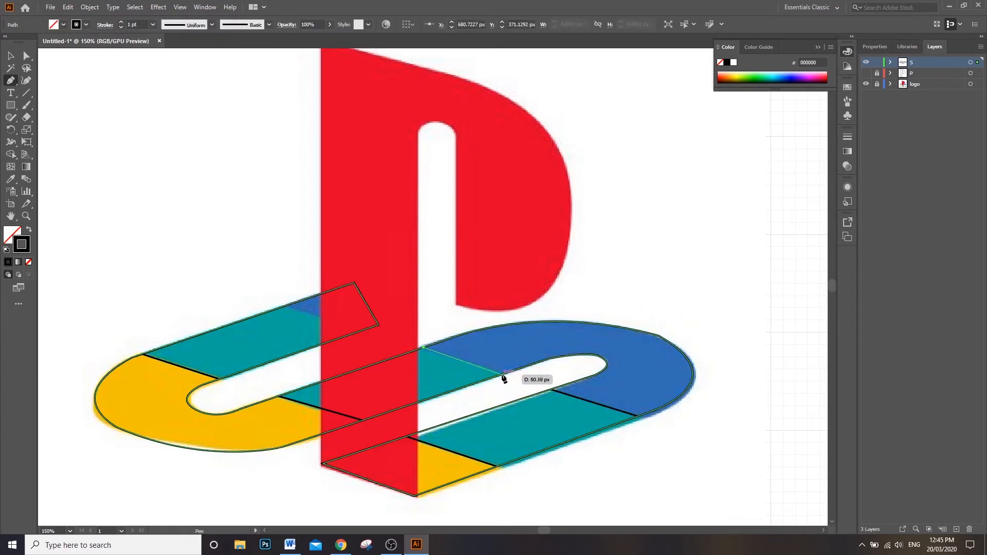
Step: Draw a dividing line along the teal-blue boundary near the end of the S's upper-left arm, reaching both edges
{"action": "key", "text": "Escape"}
{"action": "left_click", "coordinate": [287, 306]}
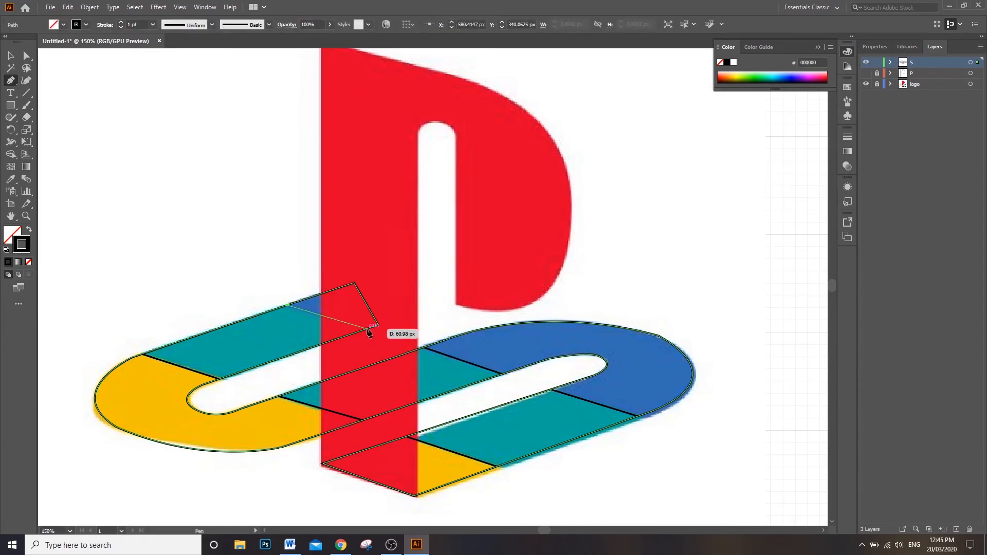
{"action": "left_click", "coordinate": [365, 329]}
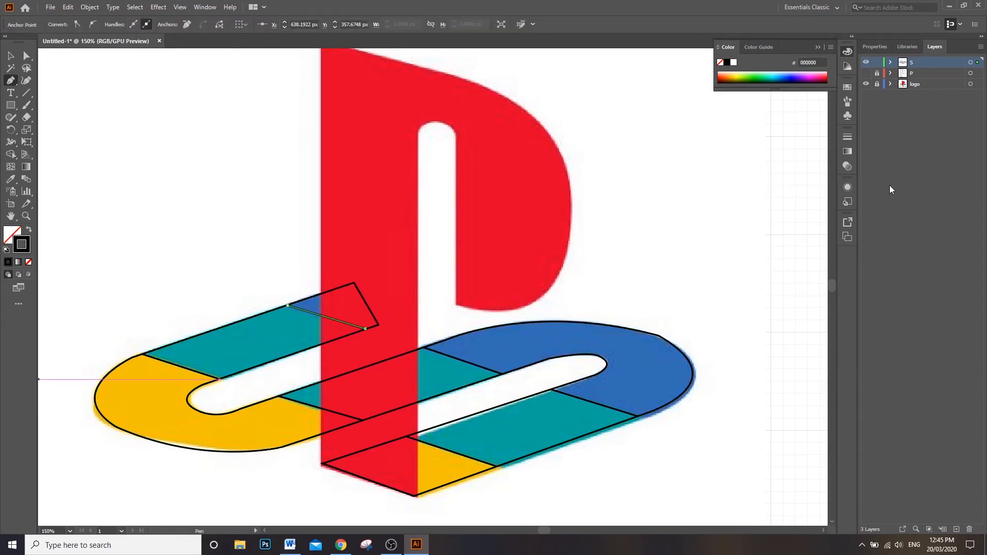
Step: Show the P layer and hide the logo and S layers, leaving the complete P outline in view
{"action": "left_click", "coordinate": [866, 73]}
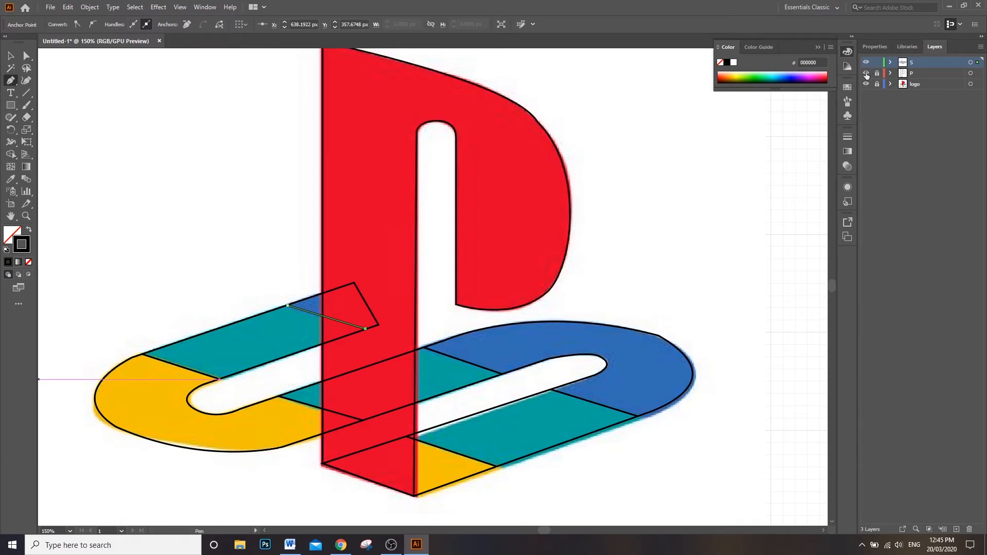
{"action": "left_click", "coordinate": [866, 84]}
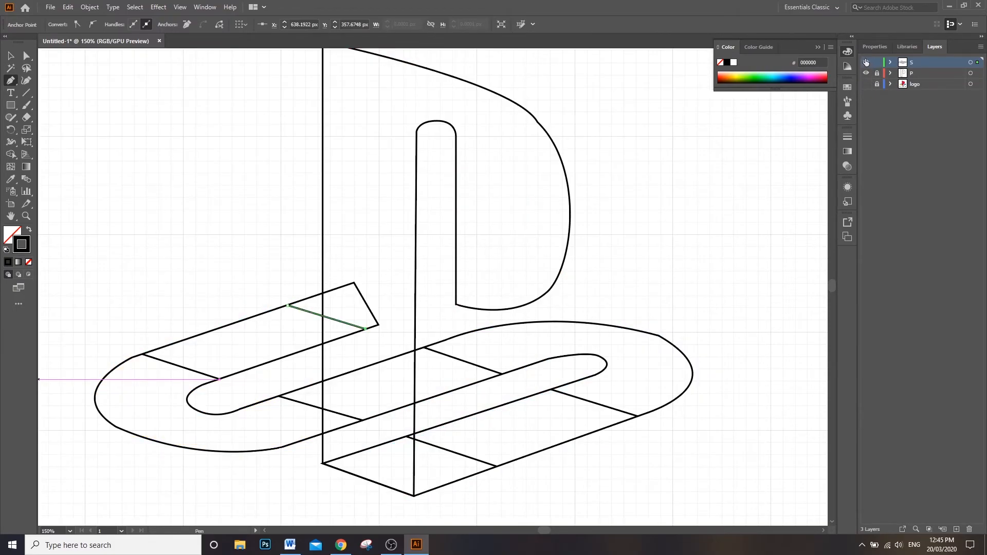
{"action": "left_click", "coordinate": [865, 72]}
{"action": "left_click", "coordinate": [866, 62]}
{"action": "left_click", "coordinate": [866, 74]}
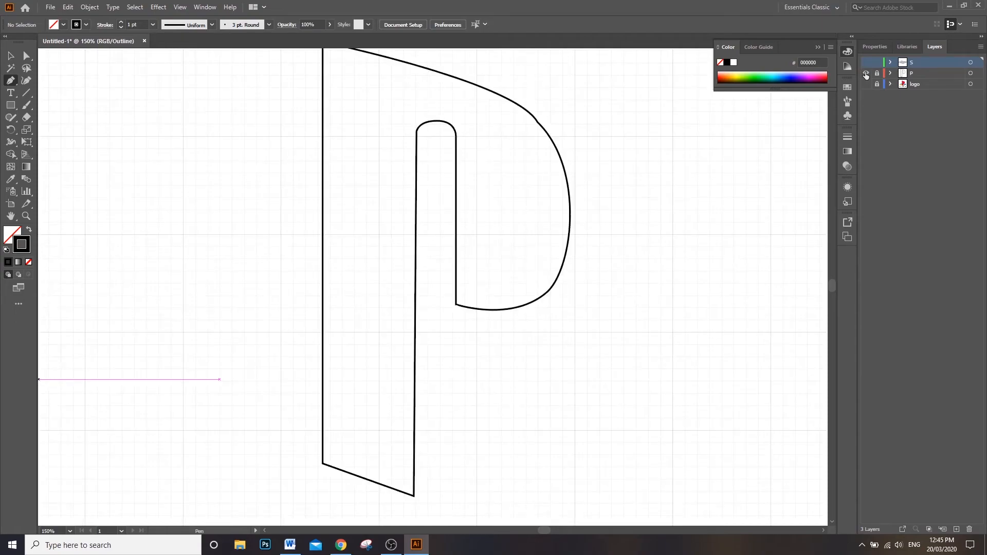
{"action": "key", "text": "ctrl+y"}
{"action": "key", "text": "ctrl+0"}
{"action": "key", "text": "ctrl+1"}
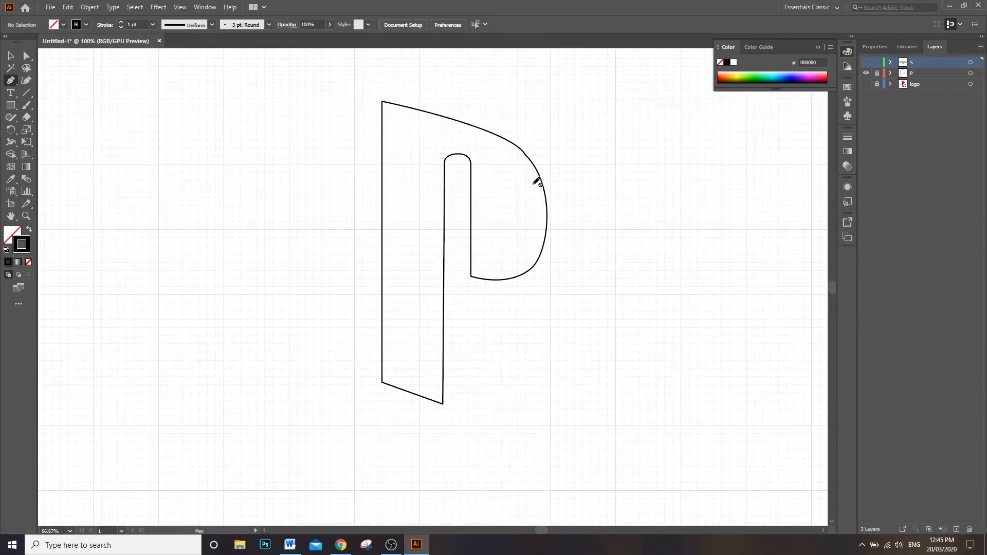
Step: Make the P layer active, unlock it, lock the S layer, and select the P outline
{"action": "key", "text": "v"}
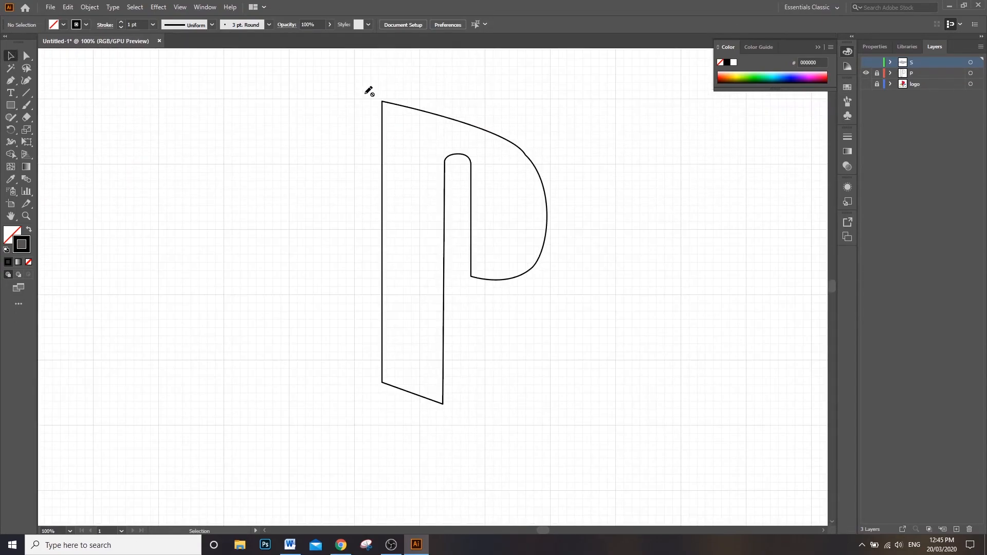
{"action": "left_click", "coordinate": [920, 73]}
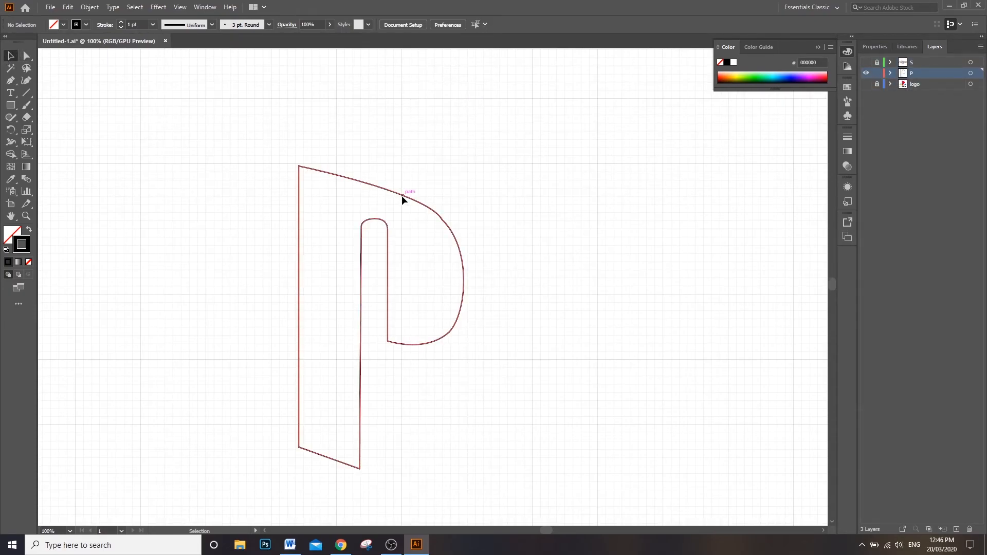
{"action": "left_click", "coordinate": [426, 199]}
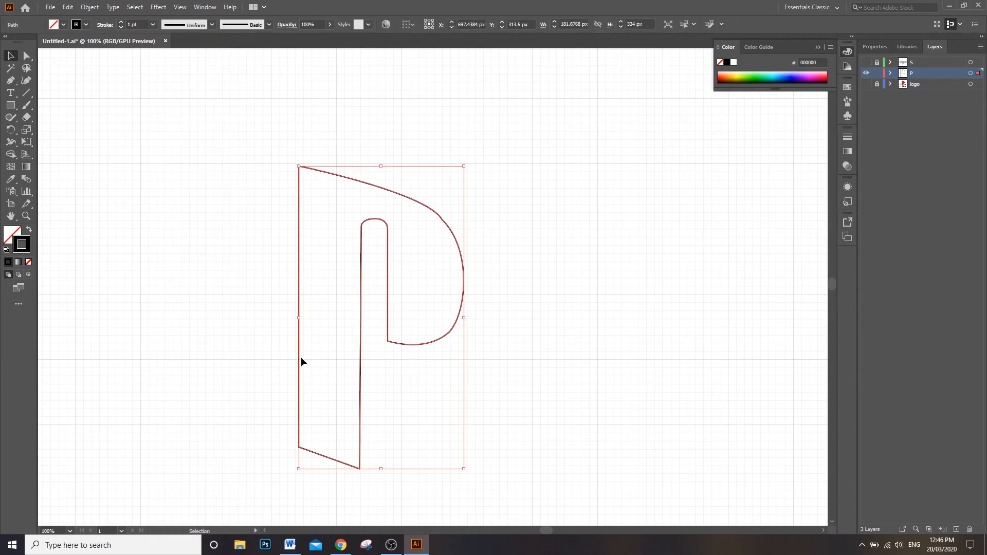
Step: Fill the selected P outline with the solid red D33C3C
{"action": "double_click", "coordinate": [9, 236]}
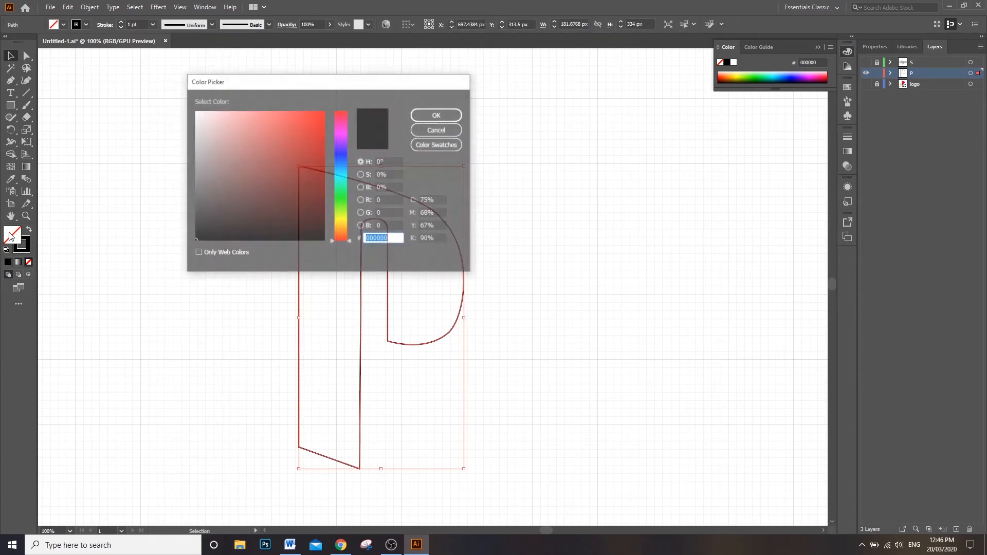
{"action": "left_click", "coordinate": [287, 133]}
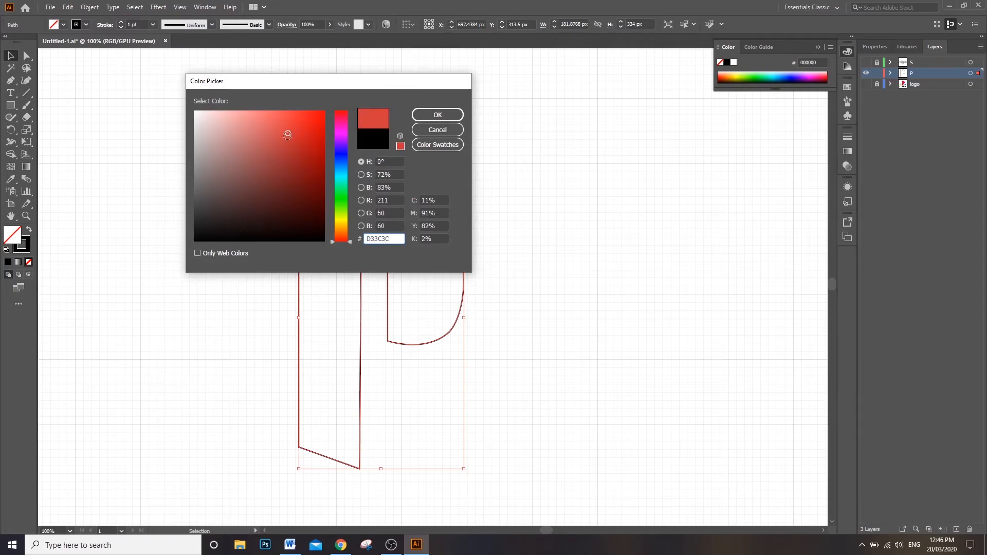
{"action": "left_click", "coordinate": [437, 115]}
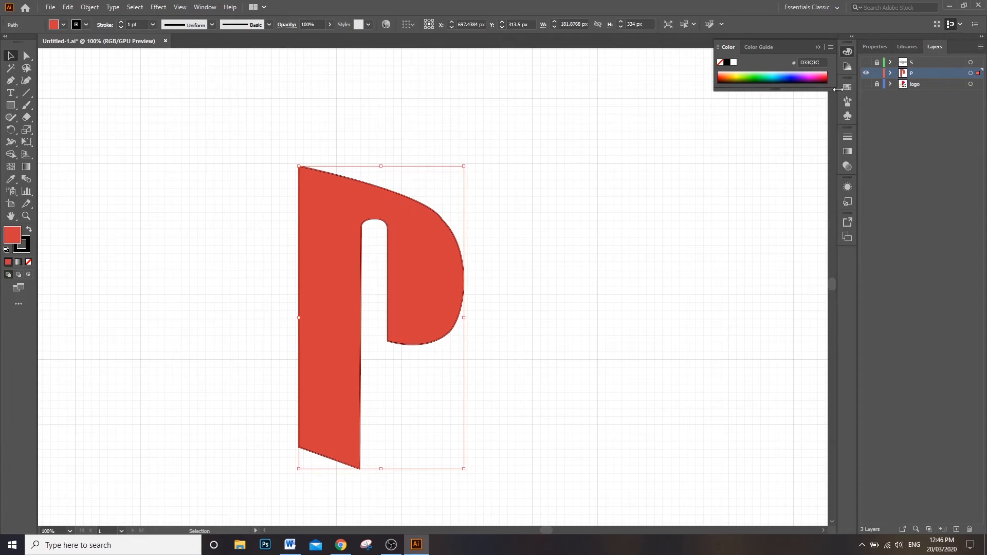
Step: Show the unlocked logo image, move it beside the P, and recolor the P with the red sampled from the logo
{"action": "left_click", "coordinate": [867, 84]}
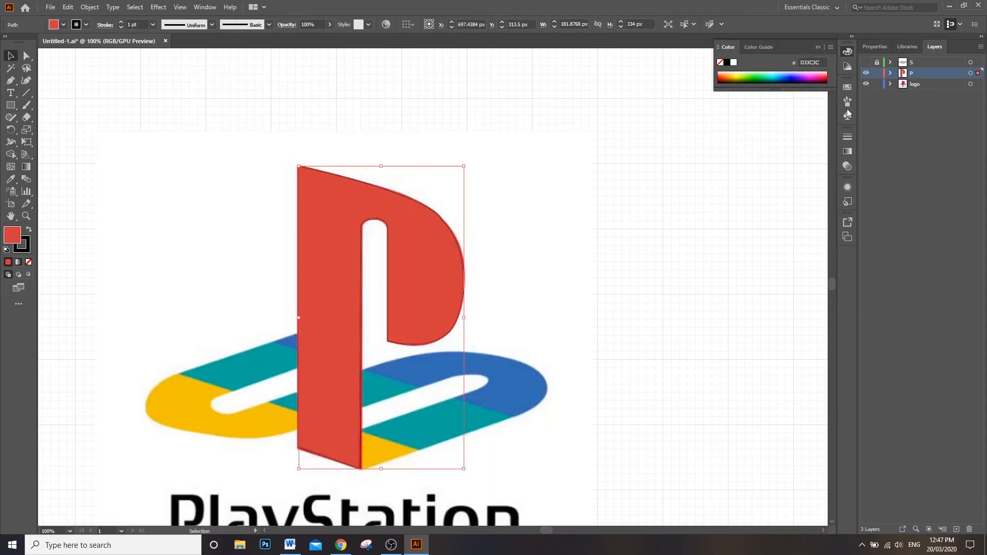
{"action": "mouse_move", "coordinate": [280, 411]}
{"action": "left_mouse_down"}
{"action": "mouse_move", "coordinate": [582, 403]}
{"action": "mouse_move", "coordinate": [520, 393]}
{"action": "mouse_move", "coordinate": [629, 413]}
{"action": "left_mouse_up"}
{"action": "left_click", "coordinate": [345, 264]}
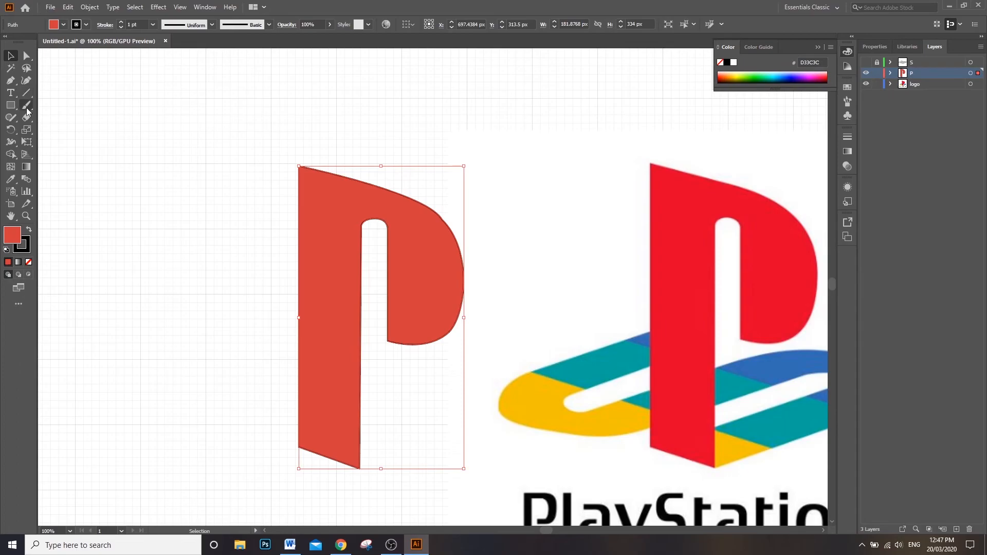
{"action": "left_click", "coordinate": [12, 181]}
{"action": "left_click", "coordinate": [681, 278]}
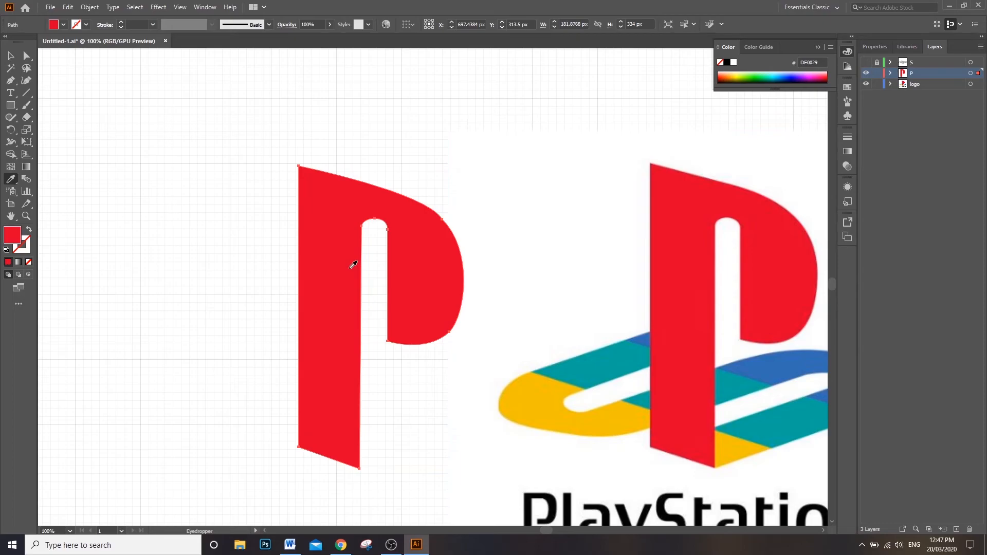
{"action": "left_click", "coordinate": [11, 55]}
Step: Hide and lock the P layer, show and unlock the S layer, and move the logo image clear of the S
{"action": "left_click", "coordinate": [866, 74]}
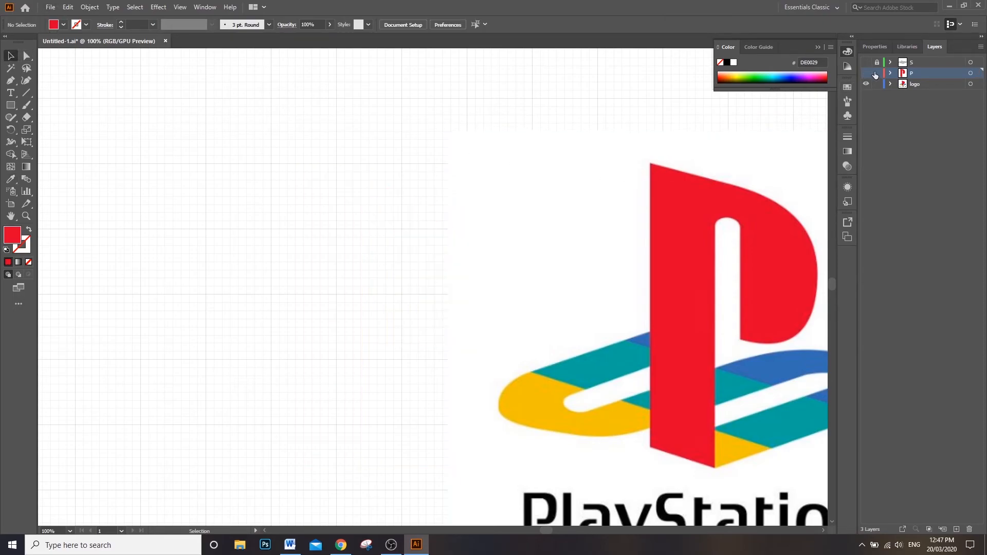
{"action": "left_click", "coordinate": [867, 63]}
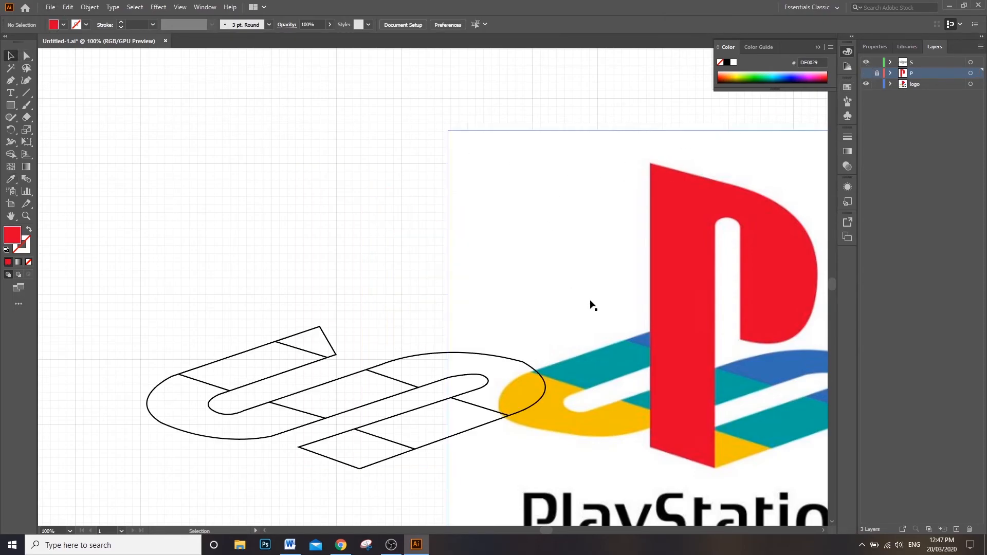
{"action": "left_click_drag", "start_coordinate": [594, 305], "coordinate": [653, 294]}
{"action": "left_click_drag", "start_coordinate": [544, 384], "coordinate": [599, 371]}
{"action": "key", "text": "ctrl+z"}
{"action": "key", "text": "ctrl+z"}
{"action": "key", "text": "ctrl+z"}
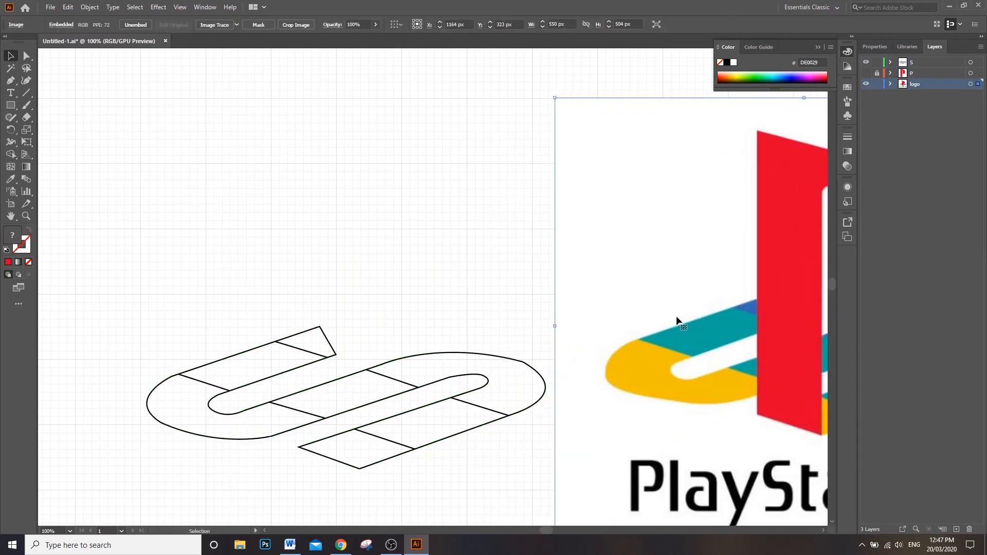
Step: Select the whole S outline with all its dividing lines and make it a Live Paint group
{"action": "left_click_drag", "start_coordinate": [106, 268], "coordinate": [570, 491]}
{"action": "left_click", "coordinate": [513, 478]}
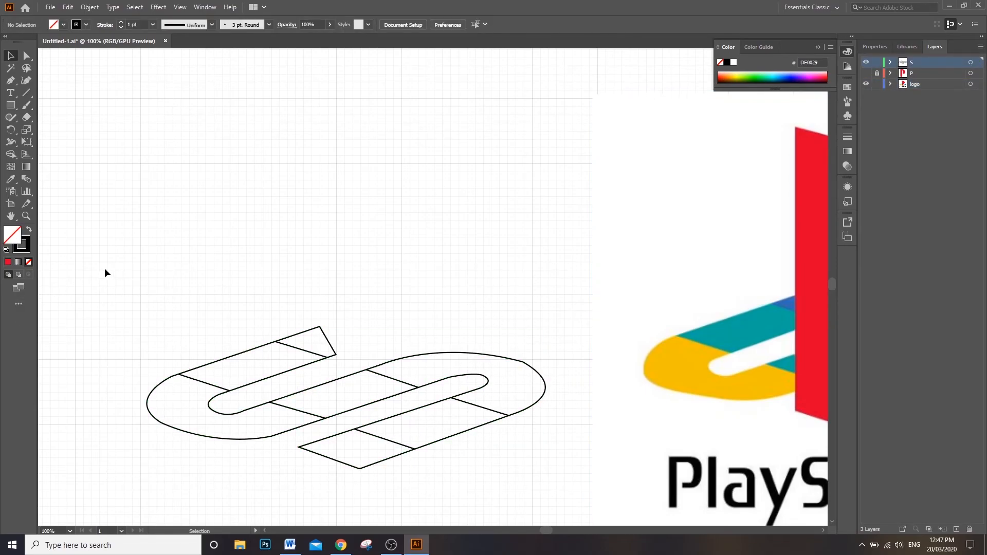
{"action": "left_click_drag", "start_coordinate": [104, 269], "coordinate": [567, 494]}
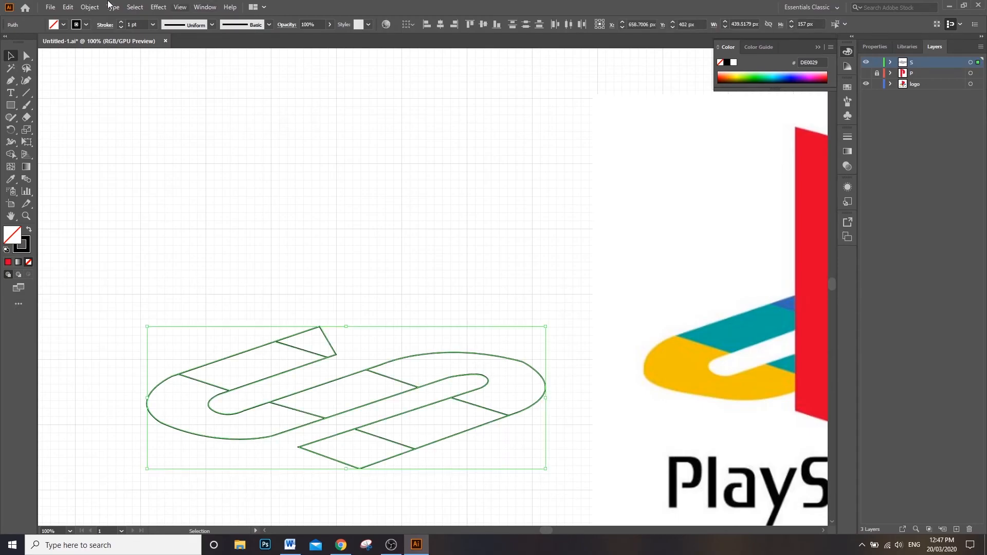
{"action": "left_click", "coordinate": [90, 8]}
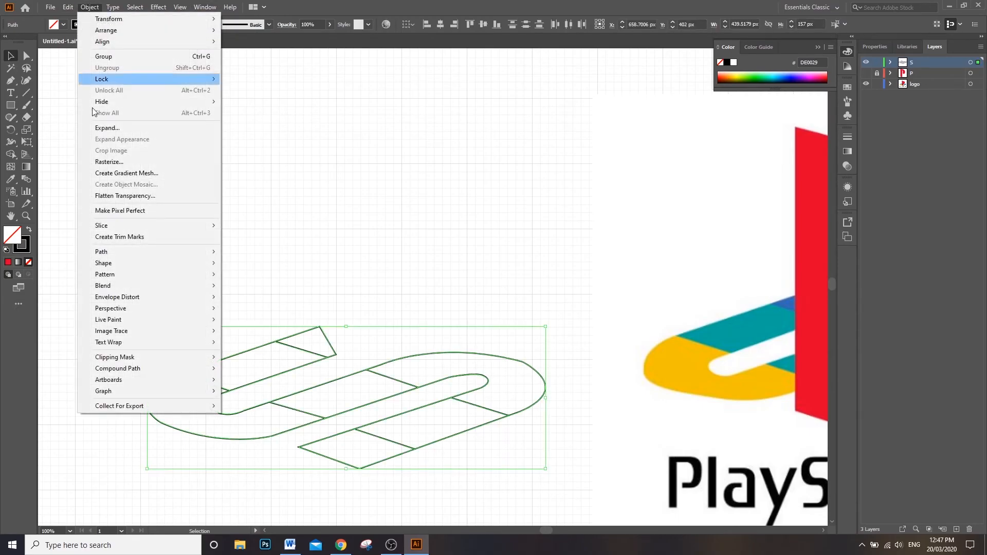
{"action": "mouse_move", "coordinate": [108, 319]}
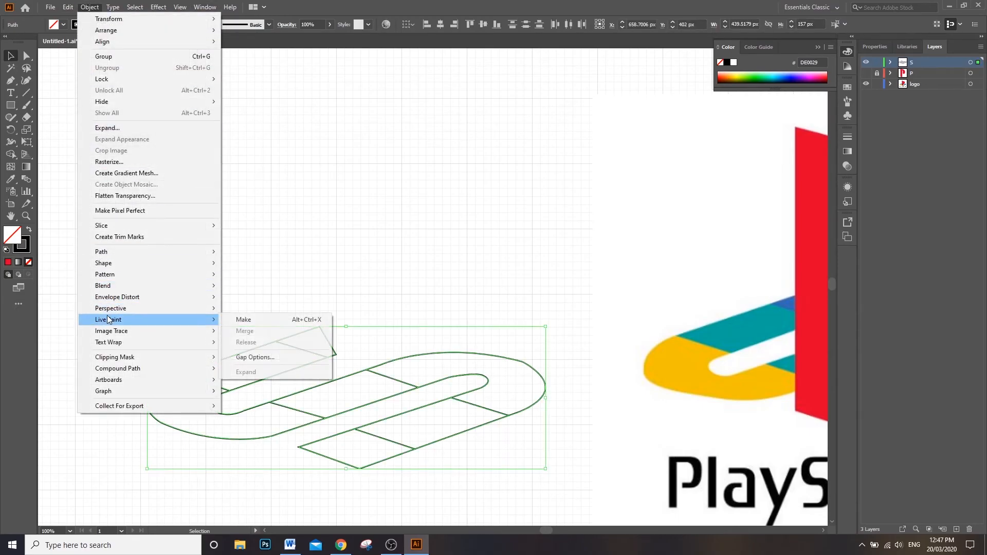
{"action": "left_click", "coordinate": [255, 319]}
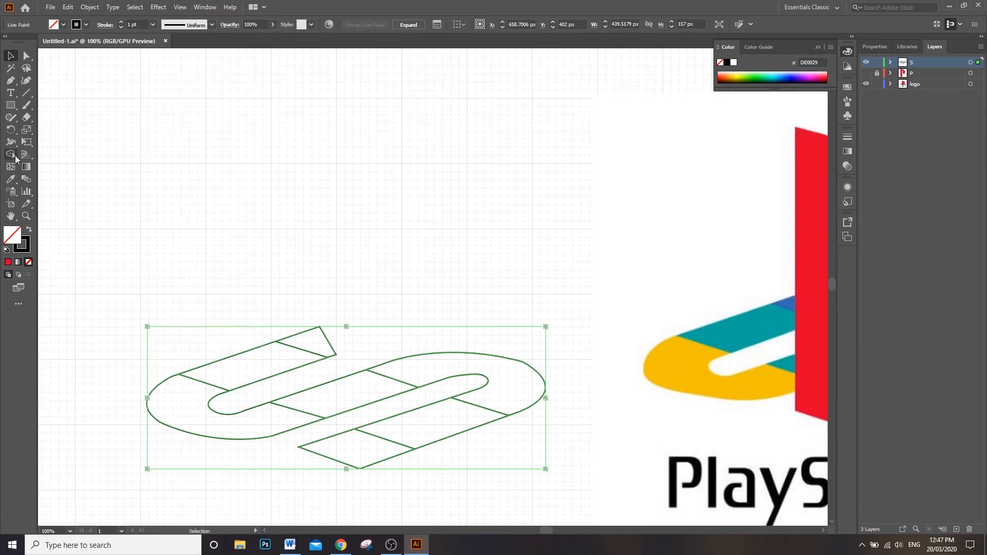
Step: Activate the Live Paint Bucket and set the fill color to the dark red A81D1D
{"action": "key", "text": "k"}
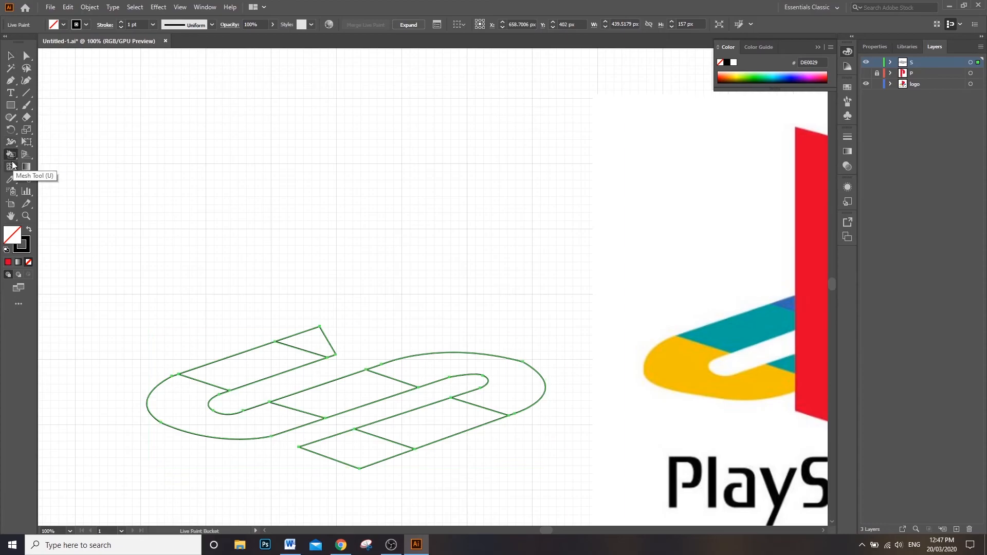
{"action": "left_click", "coordinate": [12, 157]}
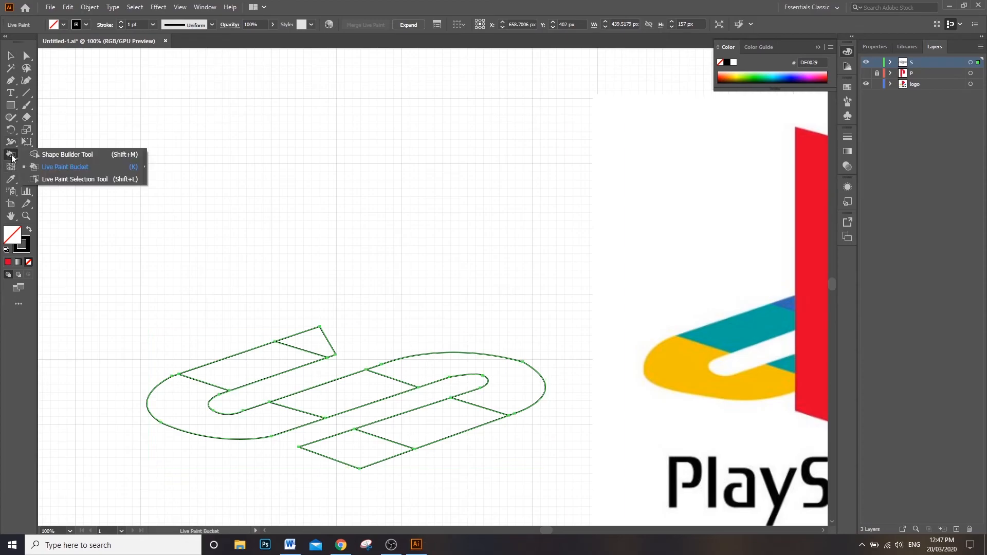
{"action": "left_click", "coordinate": [59, 170]}
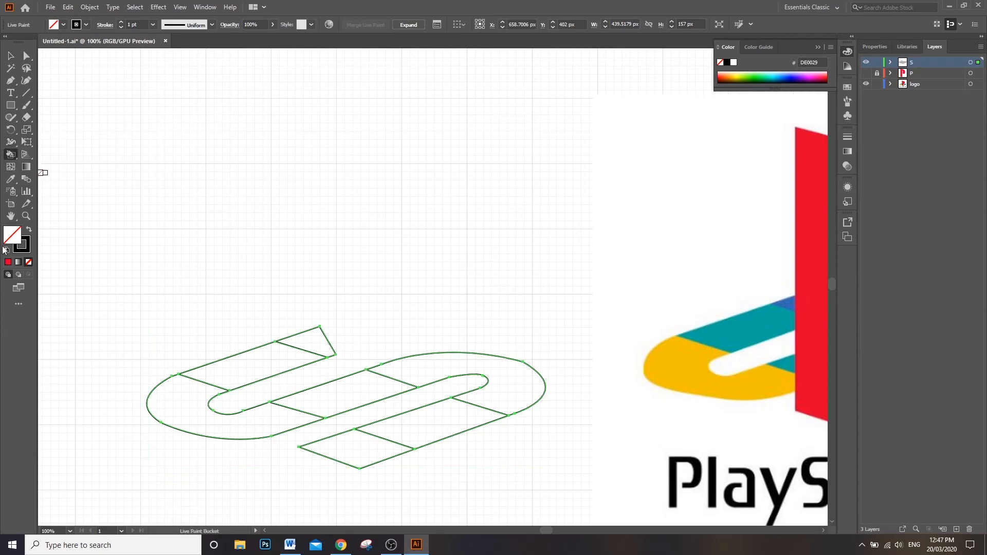
{"action": "double_click", "coordinate": [12, 238]}
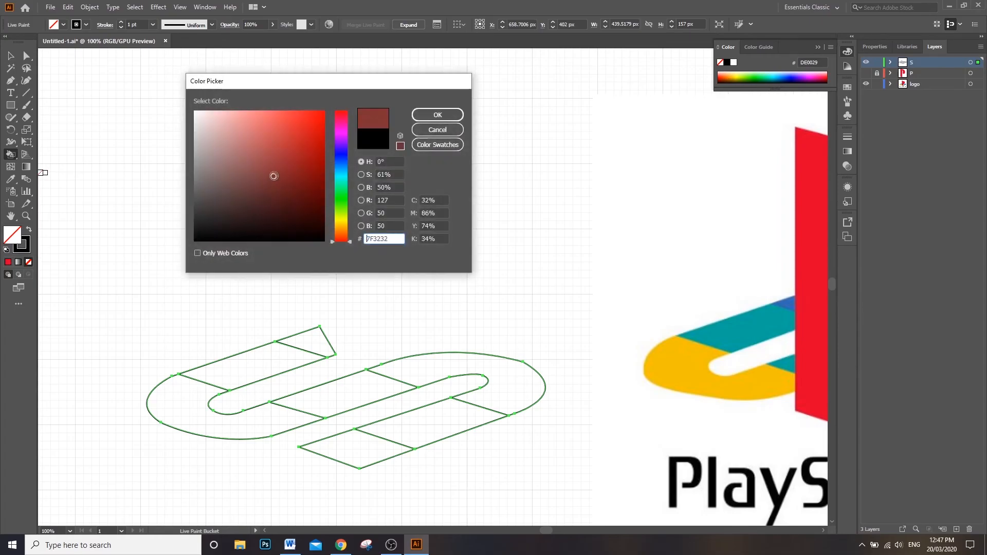
{"action": "left_click", "coordinate": [302, 154]}
{"action": "left_click", "coordinate": [437, 114]}
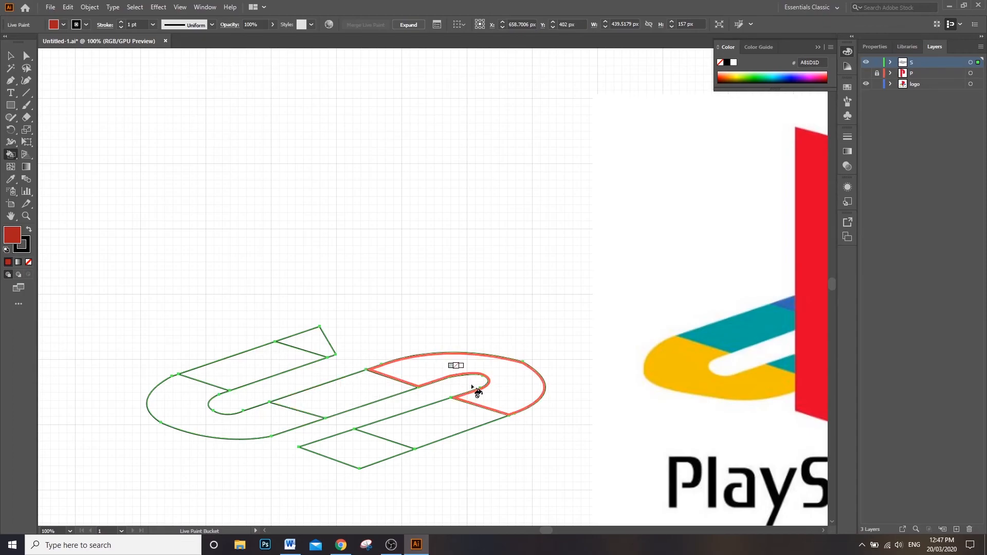
Step: Apply the yellow sampled from the logo's S to the whole Live Paint S, and deselect it
{"action": "left_click", "coordinate": [10, 179]}
{"action": "left_click", "coordinate": [659, 355]}
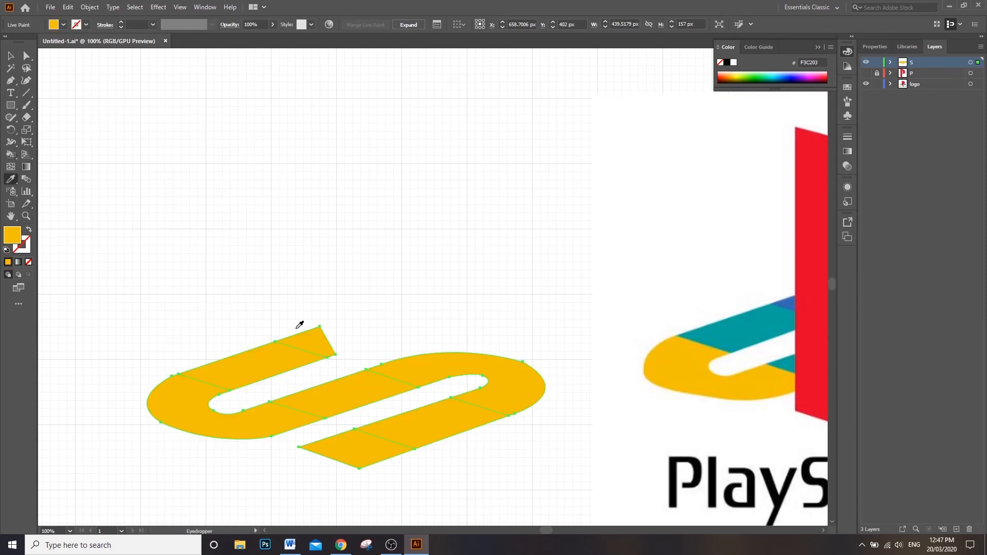
{"action": "left_click", "coordinate": [10, 55]}
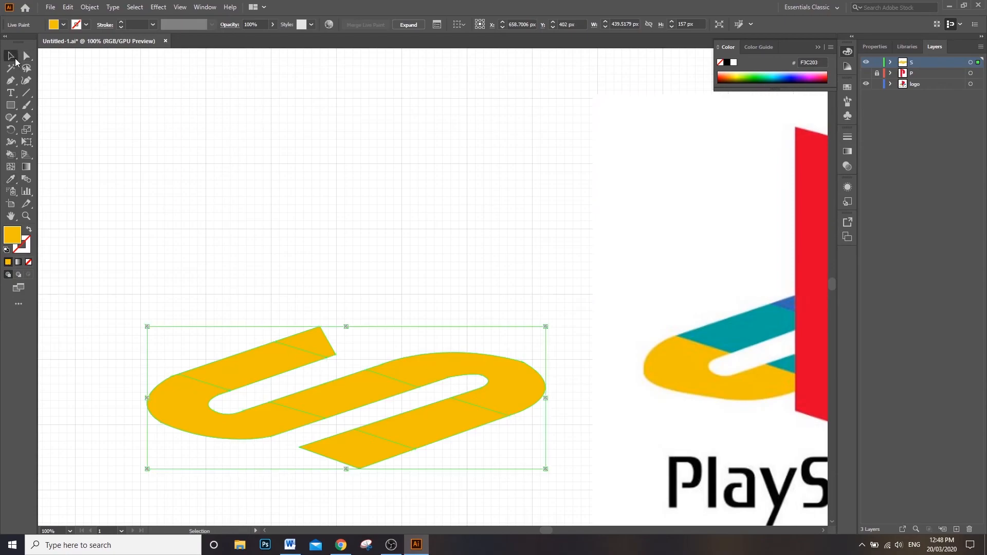
{"action": "left_click", "coordinate": [362, 227]}
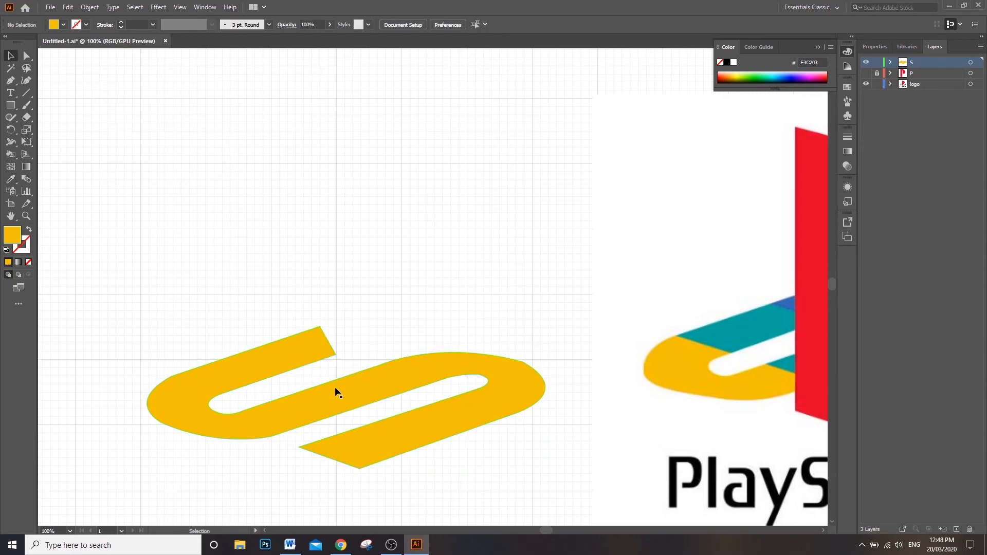
Step: Sample the teal from the logo image and Live Paint the S's upper, middle and lower straight bands with it
{"action": "key", "text": "i"}
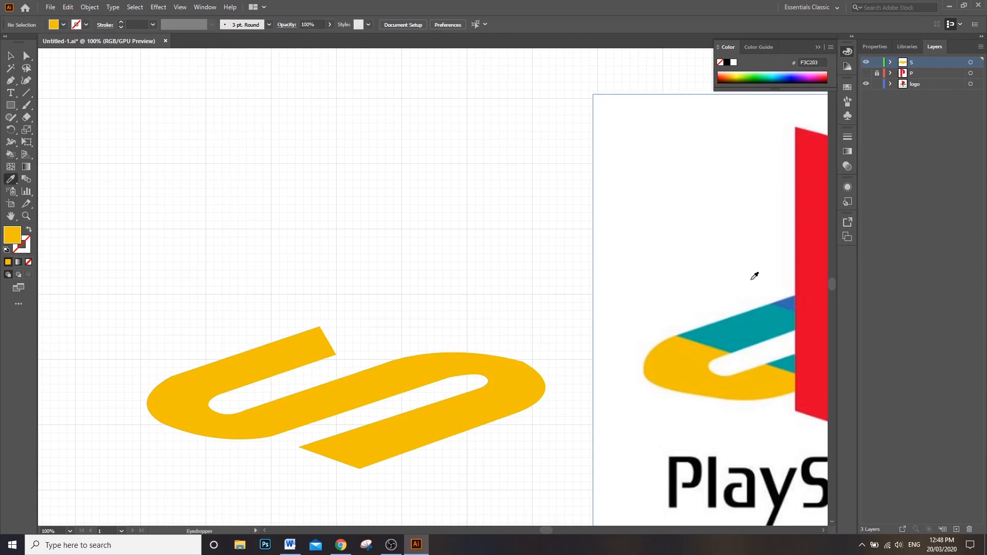
{"action": "left_click", "coordinate": [756, 326]}
{"action": "left_click", "coordinate": [10, 155]}
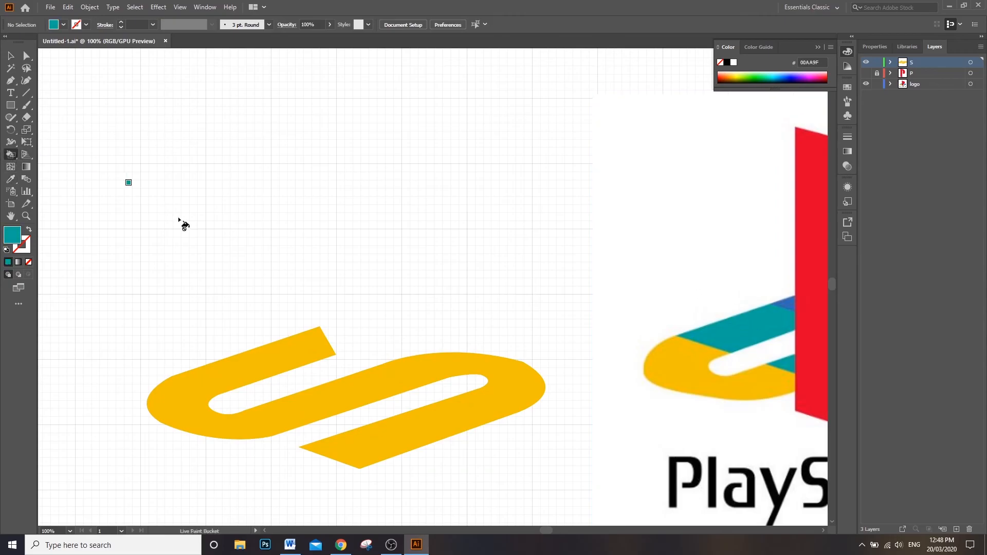
{"action": "left_click", "coordinate": [259, 368]}
{"action": "left_click", "coordinate": [344, 397]}
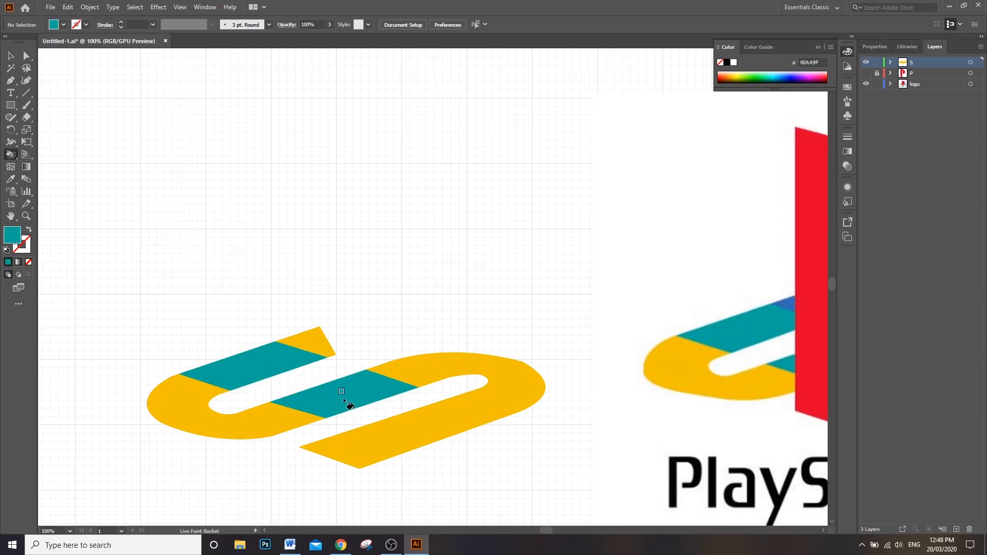
{"action": "left_click", "coordinate": [432, 423]}
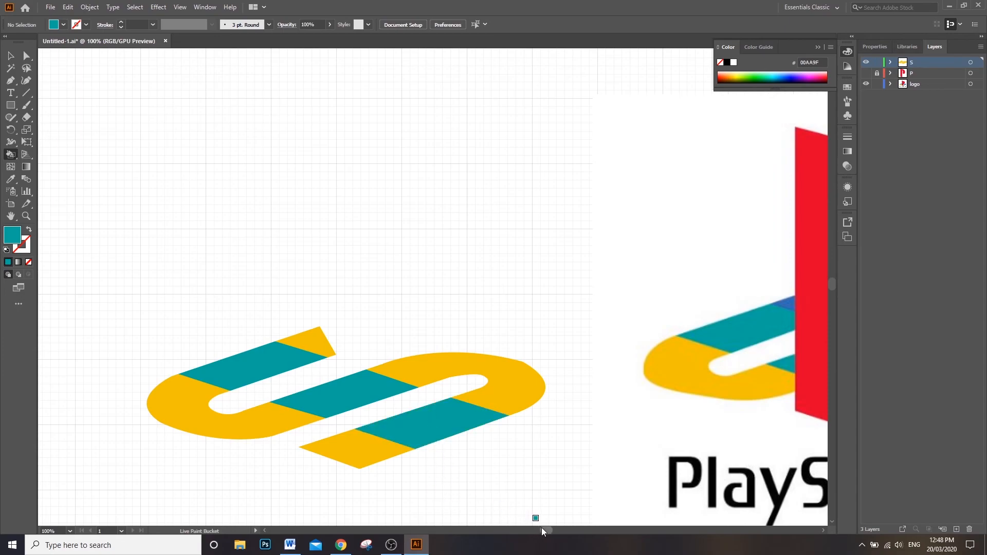
Step: Sample the blue from the logo image and Live Paint the S's upper tip and its large right-hand curve with it
{"action": "left_click_drag", "start_coordinate": [541, 528], "coordinate": [552, 529]}
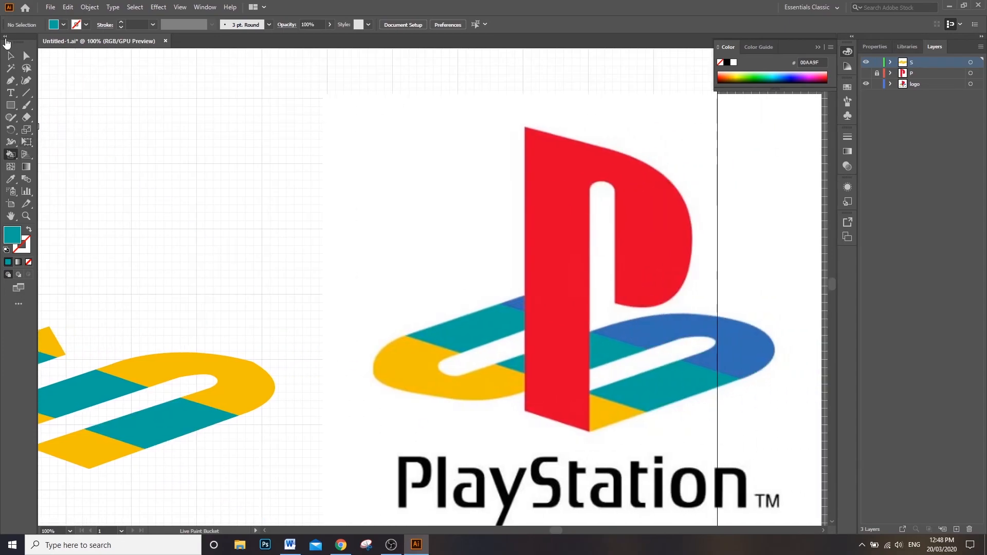
{"action": "key", "text": "i"}
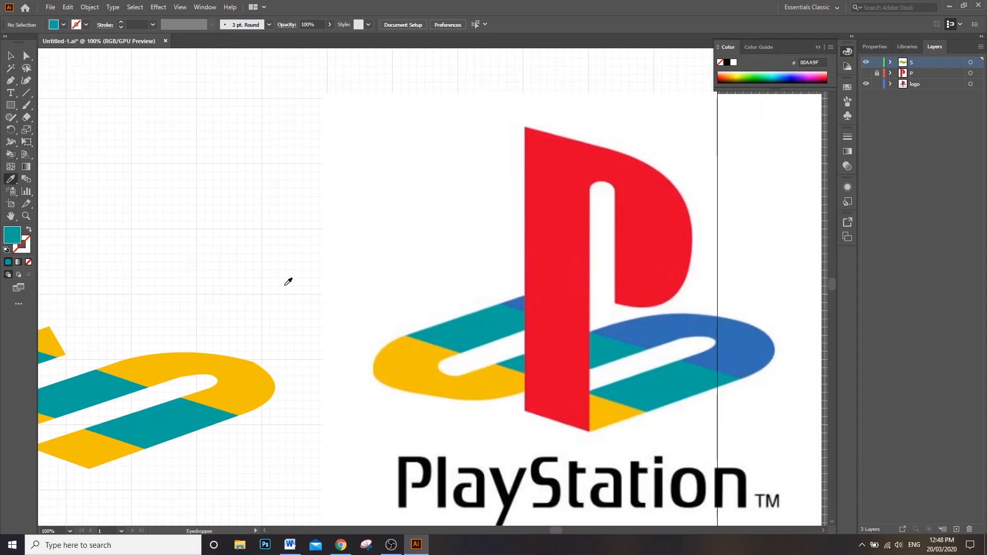
{"action": "left_click", "coordinate": [736, 352]}
{"action": "left_click_drag", "start_coordinate": [560, 536], "coordinate": [539, 530]}
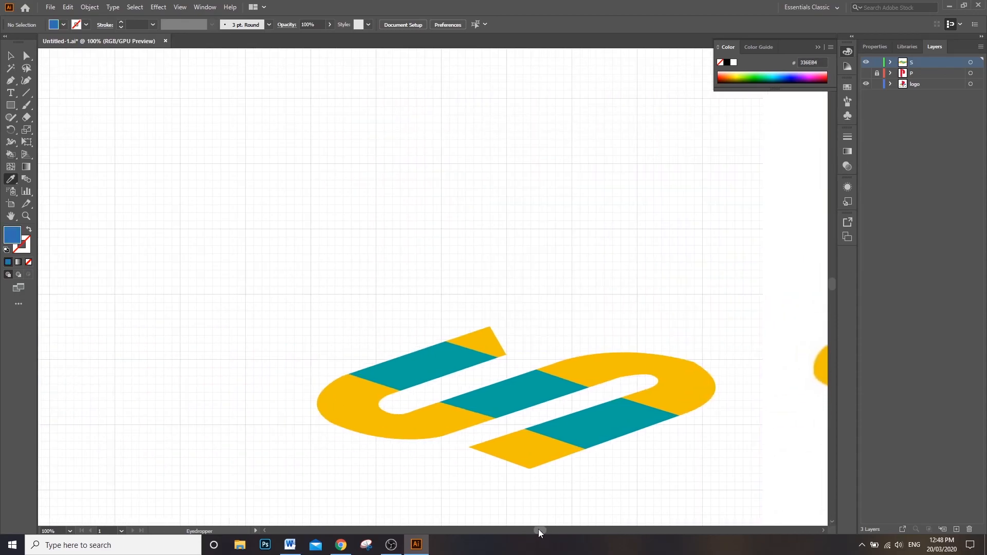
{"action": "left_click", "coordinate": [10, 154]}
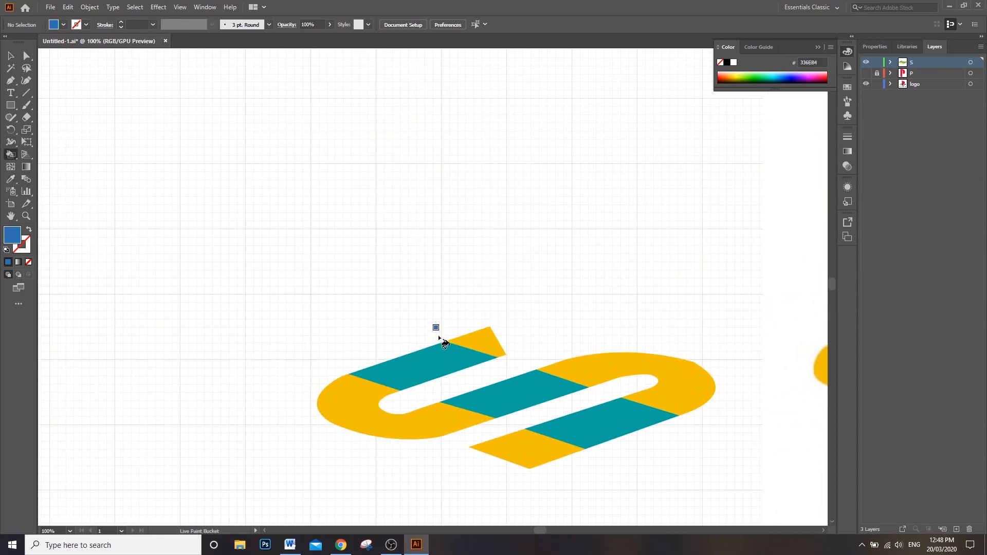
{"action": "left_click", "coordinate": [487, 340]}
{"action": "left_click", "coordinate": [609, 364]}
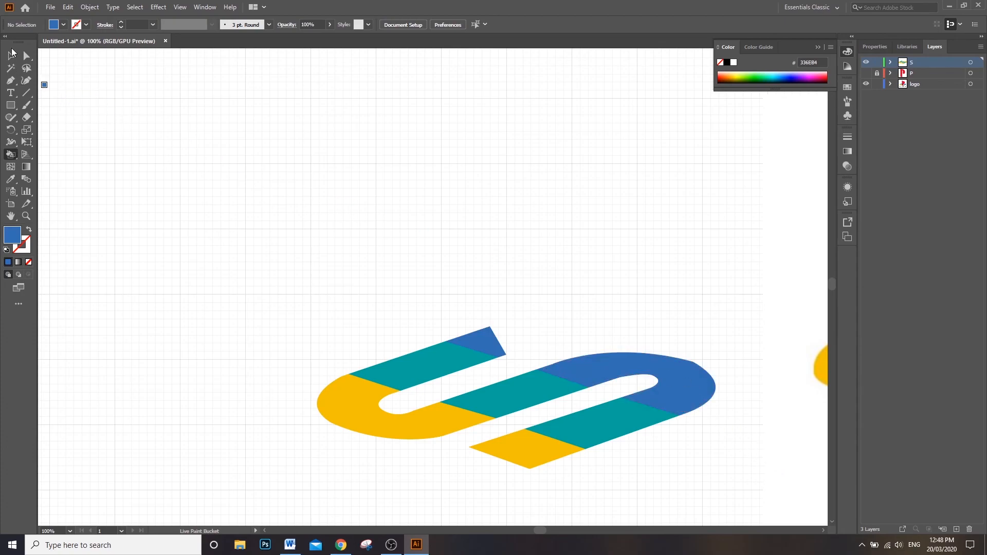
{"action": "left_click", "coordinate": [11, 57]}
Step: Show and unlock the P layer
{"action": "left_click_drag", "start_coordinate": [542, 530], "coordinate": [550, 530]}
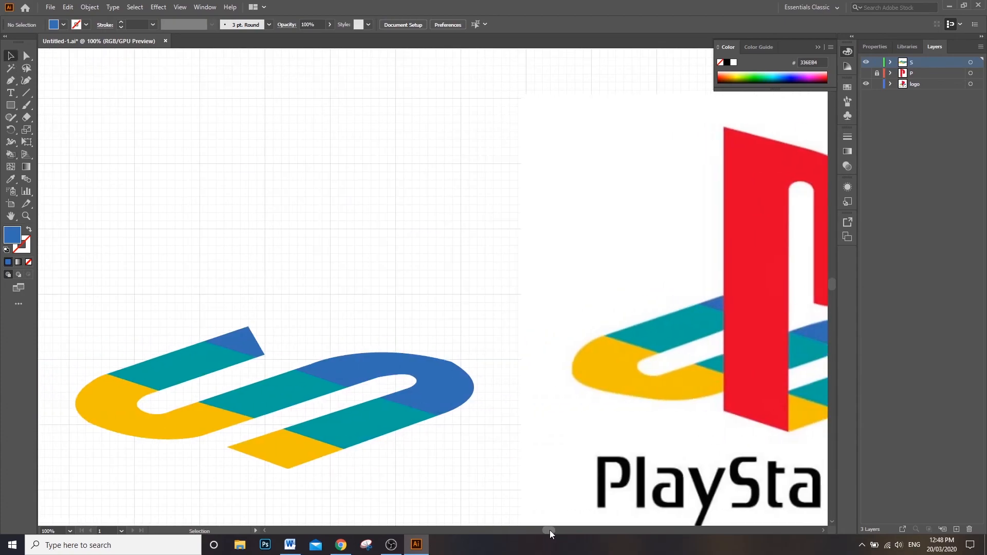
{"action": "left_click", "coordinate": [867, 73]}
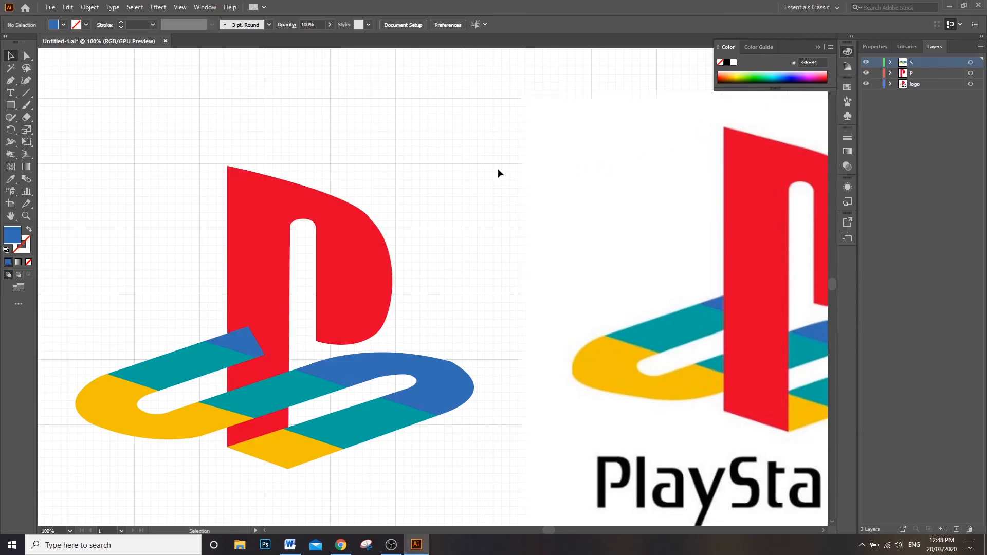
{"action": "left_click", "coordinate": [908, 86]}
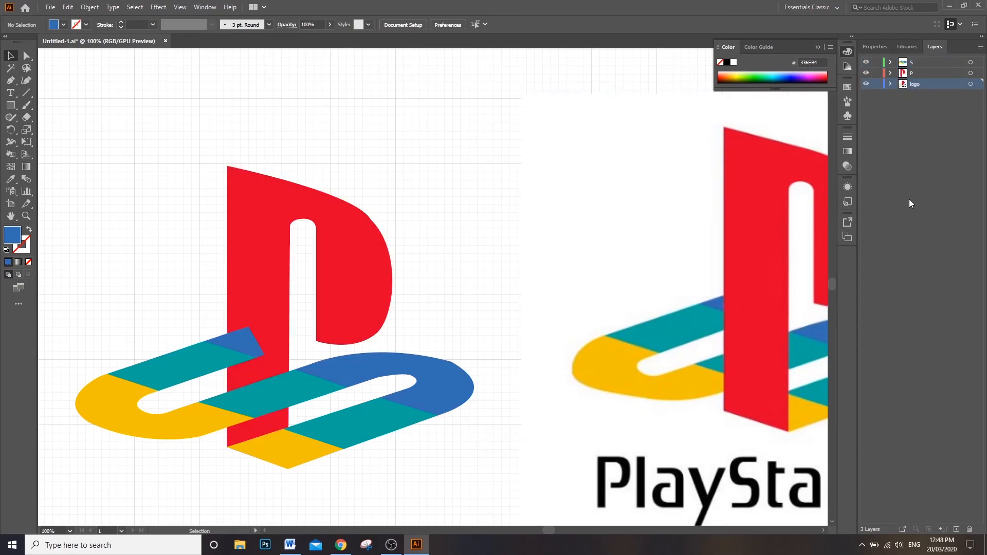
{"action": "left_click", "coordinate": [969, 530]}
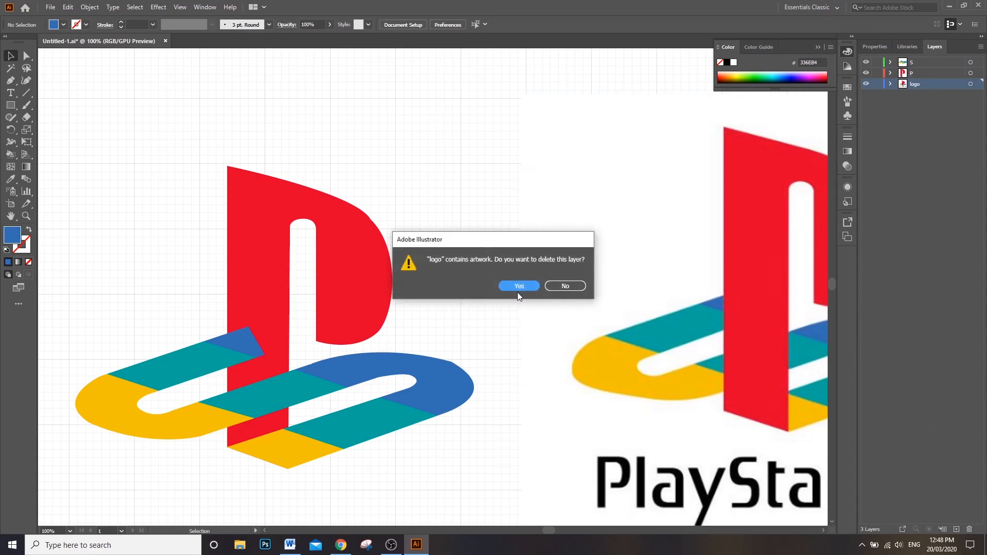
{"action": "left_click", "coordinate": [559, 287]}
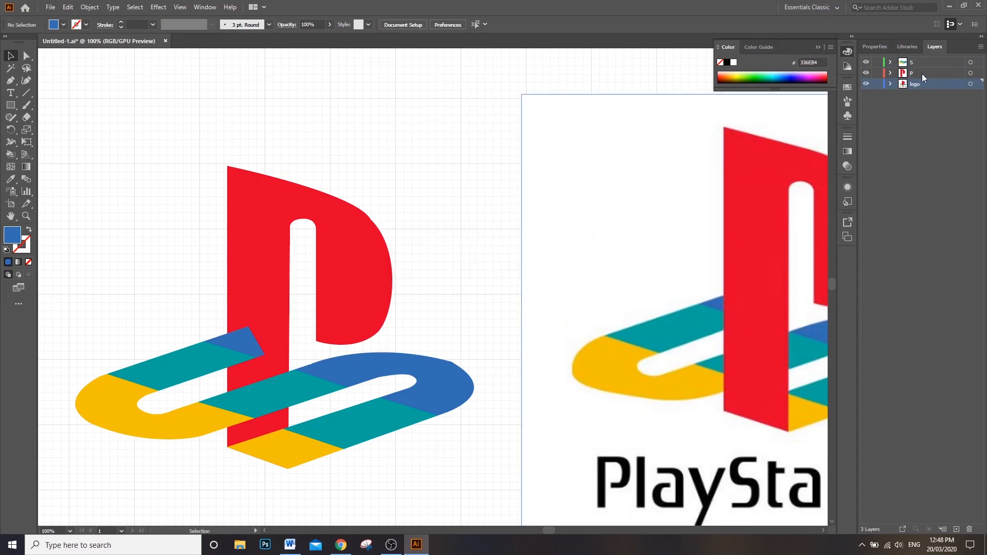
Step: Move the P layer above the S layer so the red P overlaps the S
{"action": "left_click_drag", "start_coordinate": [921, 73], "coordinate": [924, 60]}
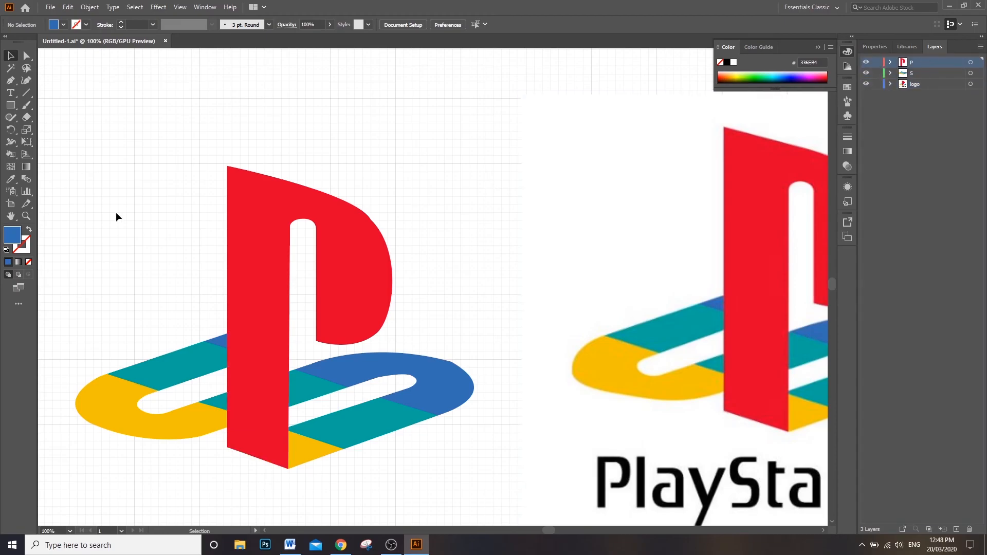
Step: Examine the edges and color band joints of the redrawn P and S up close against the original logo image
{"action": "scroll", "coordinate": [293, 243], "scroll_direction": "down", "scroll_amount": 1}
{"action": "scroll", "coordinate": [267, 301], "scroll_direction": "up", "scroll_amount": 4}
{"action": "scroll", "coordinate": [318, 329], "scroll_direction": "up", "scroll_amount": 3}
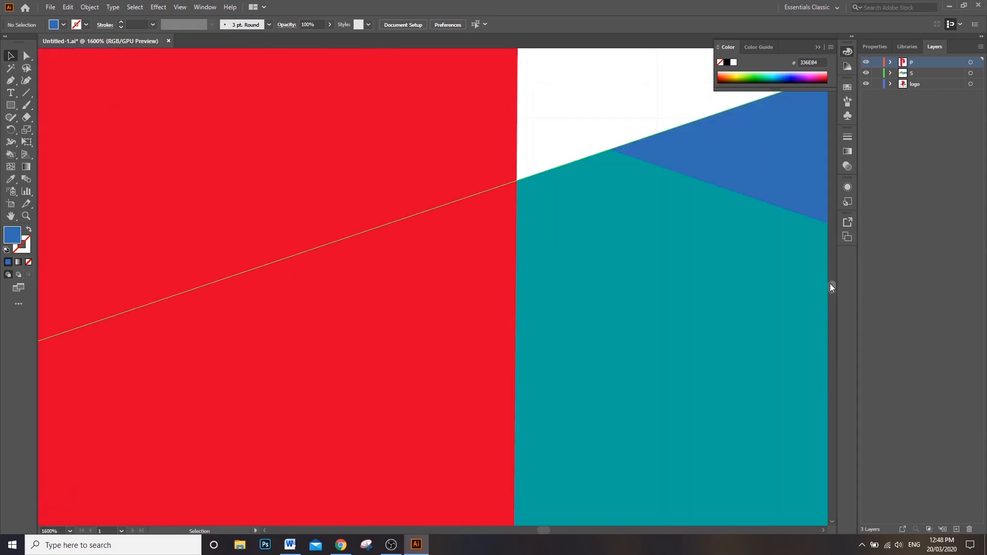
{"action": "scroll", "coordinate": [737, 274], "scroll_direction": "down", "scroll_amount": 5}
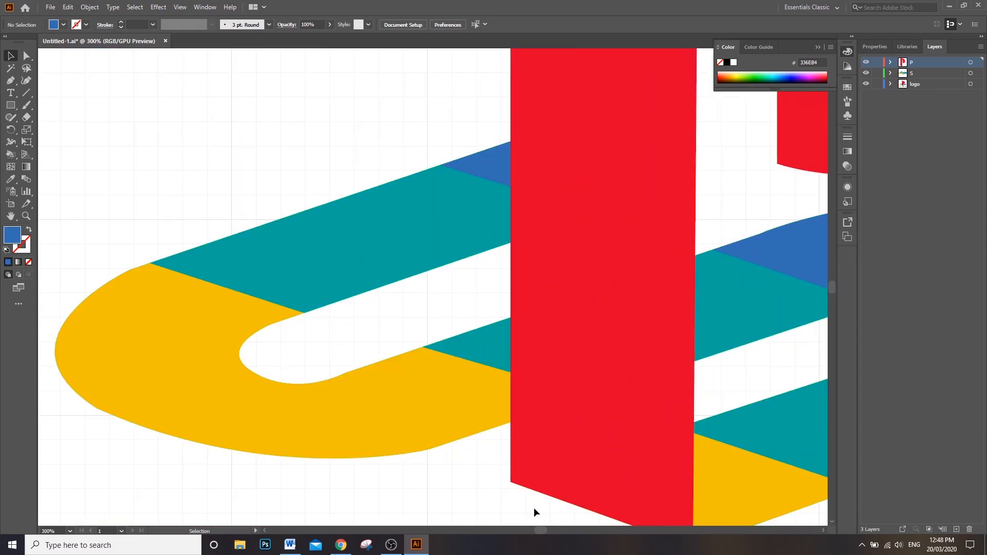
{"action": "left_click_drag", "start_coordinate": [540, 531], "coordinate": [562, 531]}
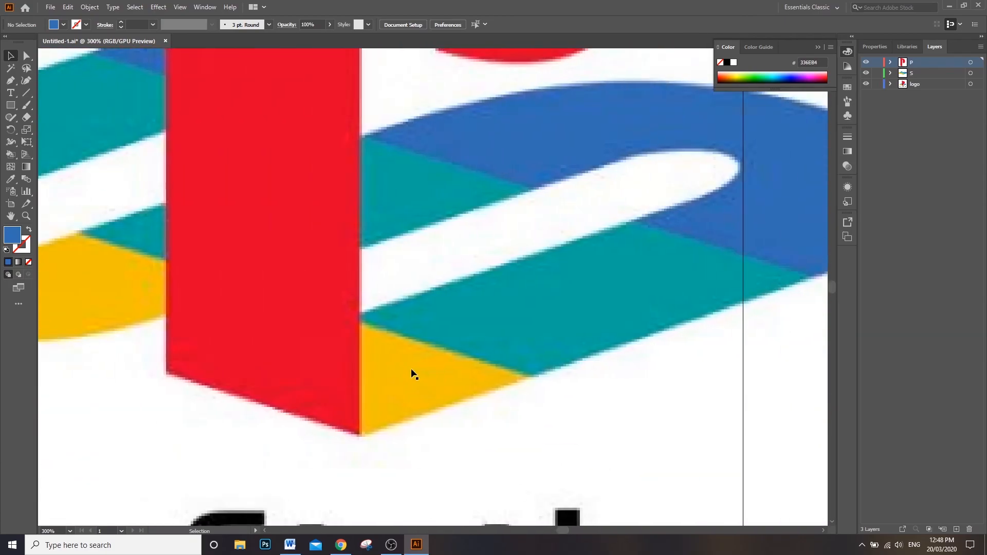
{"action": "scroll", "coordinate": [414, 374], "scroll_direction": "up", "scroll_amount": 6}
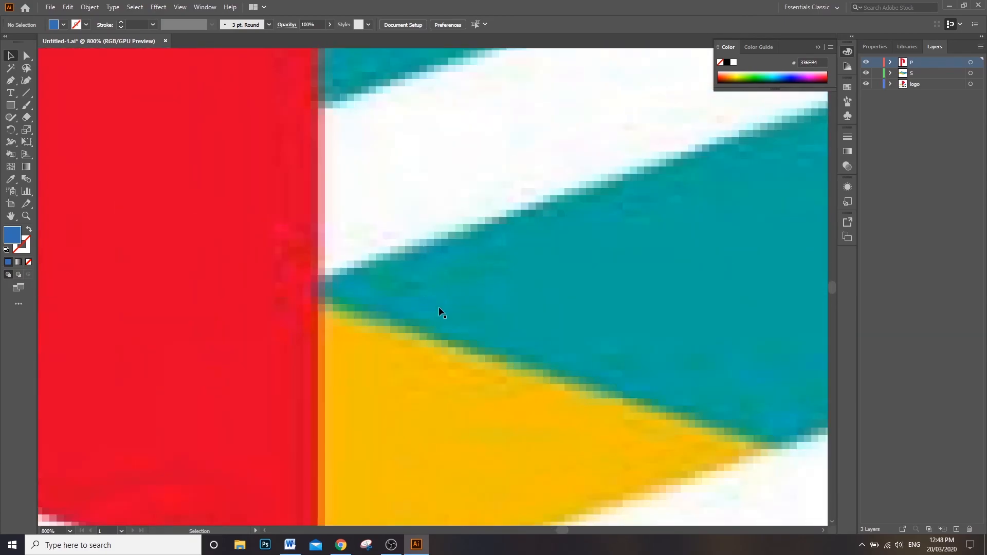
{"action": "scroll", "coordinate": [421, 248], "scroll_direction": "down", "scroll_amount": 6}
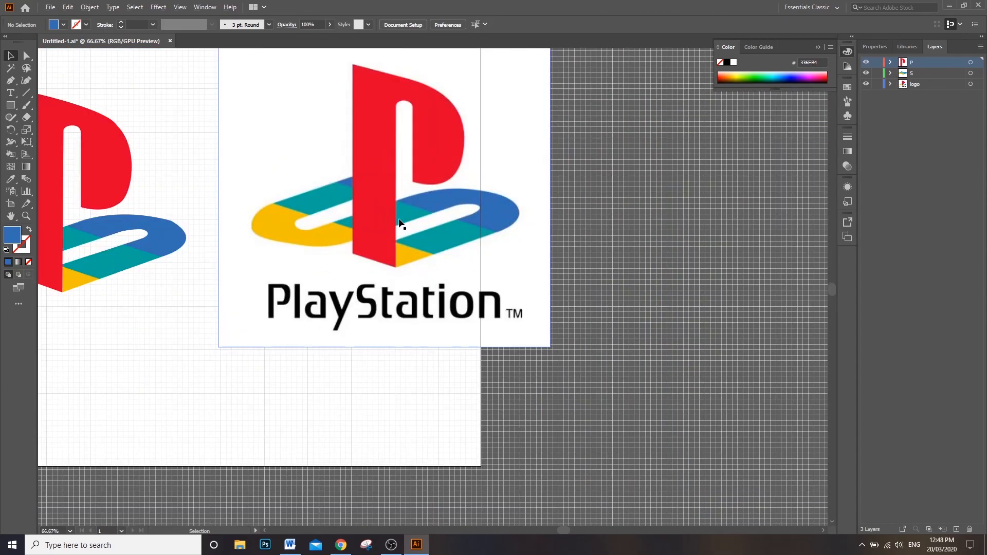
{"action": "scroll", "coordinate": [374, 168], "scroll_direction": "up", "scroll_amount": 5}
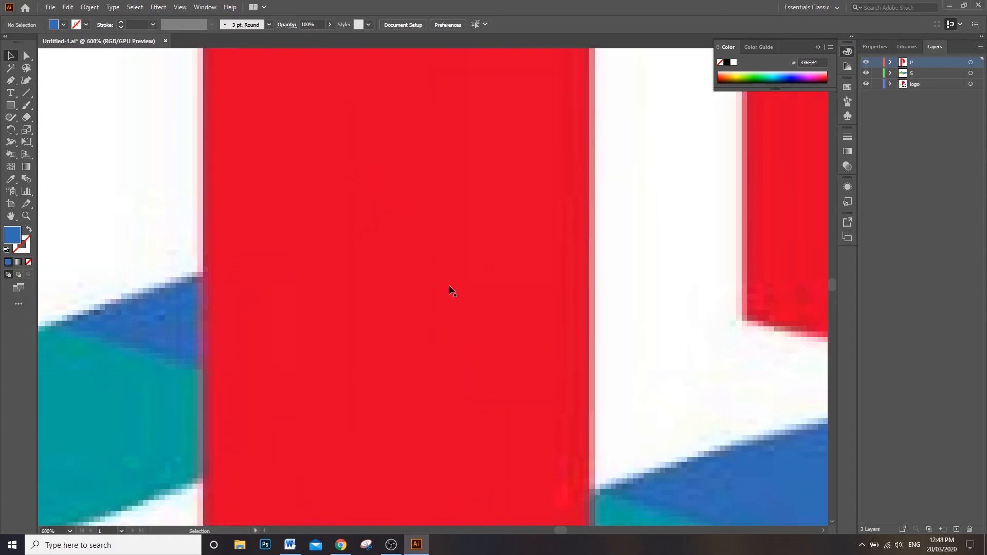
{"action": "scroll", "coordinate": [312, 235], "scroll_direction": "down", "scroll_amount": 4}
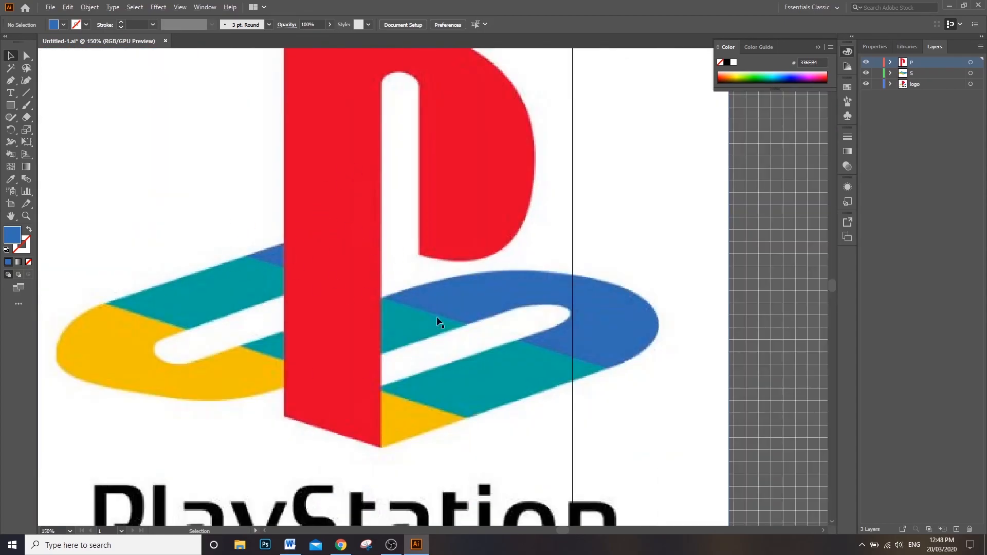
{"action": "scroll", "coordinate": [265, 249], "scroll_direction": "up", "scroll_amount": 2}
{"action": "scroll", "coordinate": [252, 286], "scroll_direction": "down", "scroll_amount": 5}
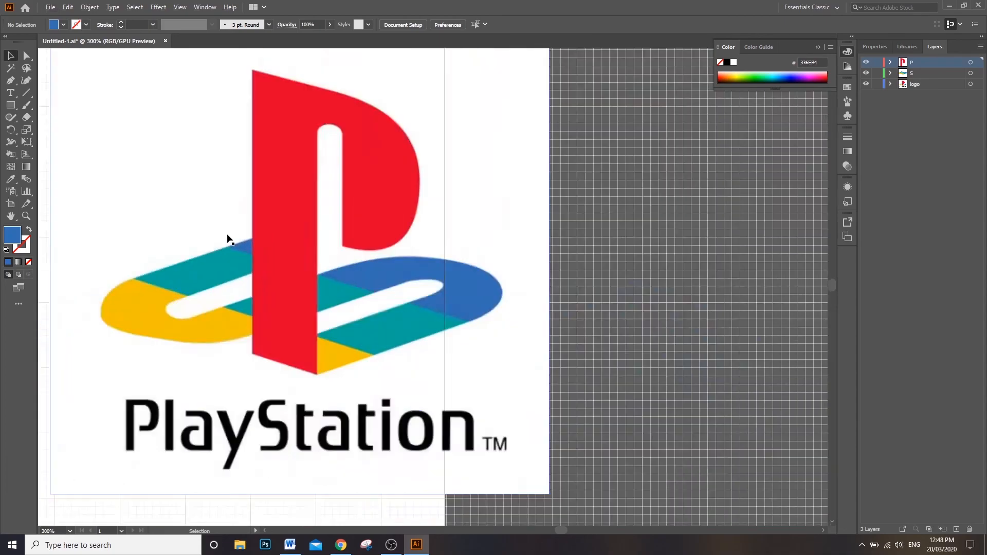
Step: Delete the logo layer together with the reference image it contains
{"action": "left_click", "coordinate": [913, 87]}
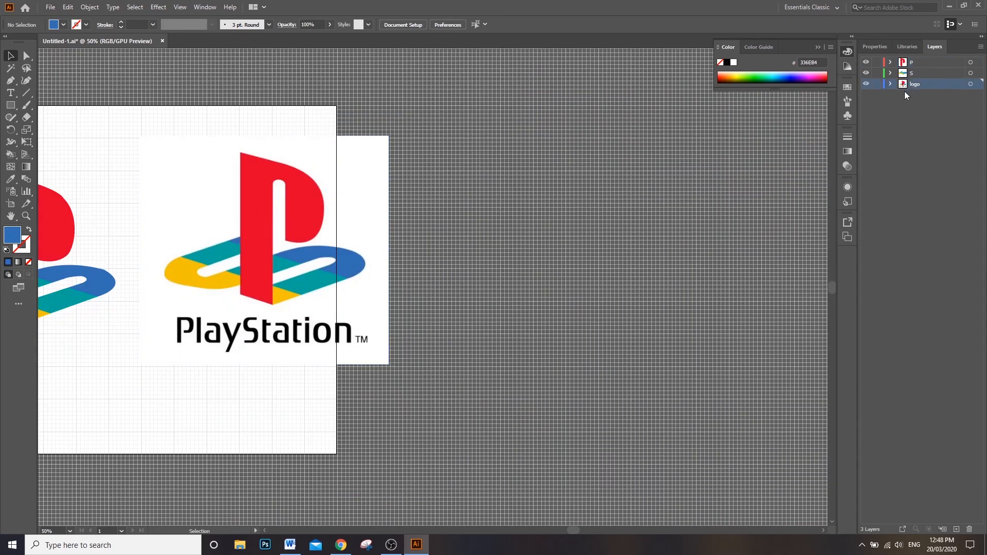
{"action": "left_click", "coordinate": [966, 528]}
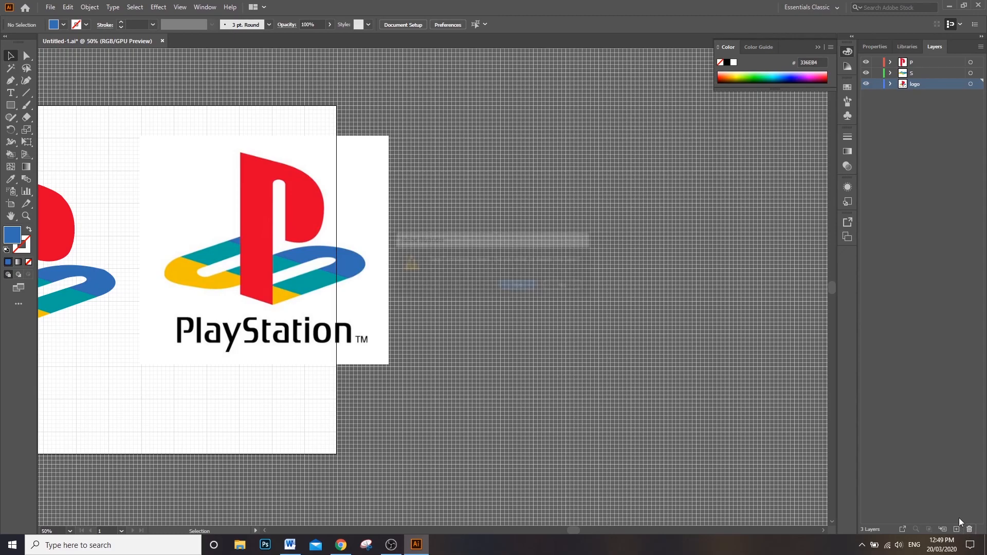
{"action": "left_click", "coordinate": [518, 288]}
Step: Select the P and S together, move them to about the middle of the artboard, and deselect them
{"action": "left_click_drag", "start_coordinate": [578, 530], "coordinate": [546, 531]}
{"action": "left_click_drag", "start_coordinate": [278, 147], "coordinate": [550, 400]}
{"action": "mouse_move", "coordinate": [396, 202]}
{"action": "left_mouse_down"}
{"action": "mouse_move", "coordinate": [300, 249]}
{"action": "mouse_move", "coordinate": [403, 199]}
{"action": "left_mouse_up"}
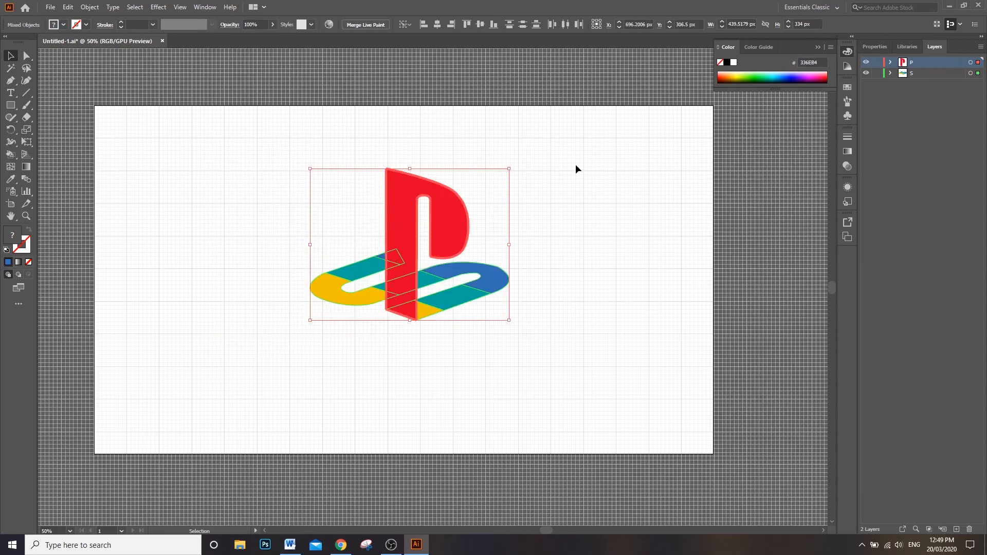
{"action": "left_click", "coordinate": [574, 203]}
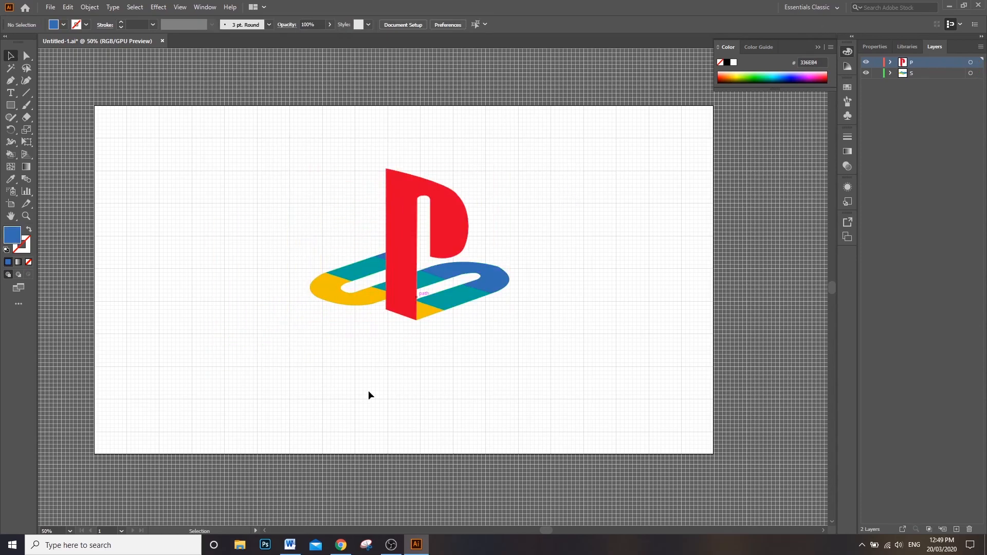